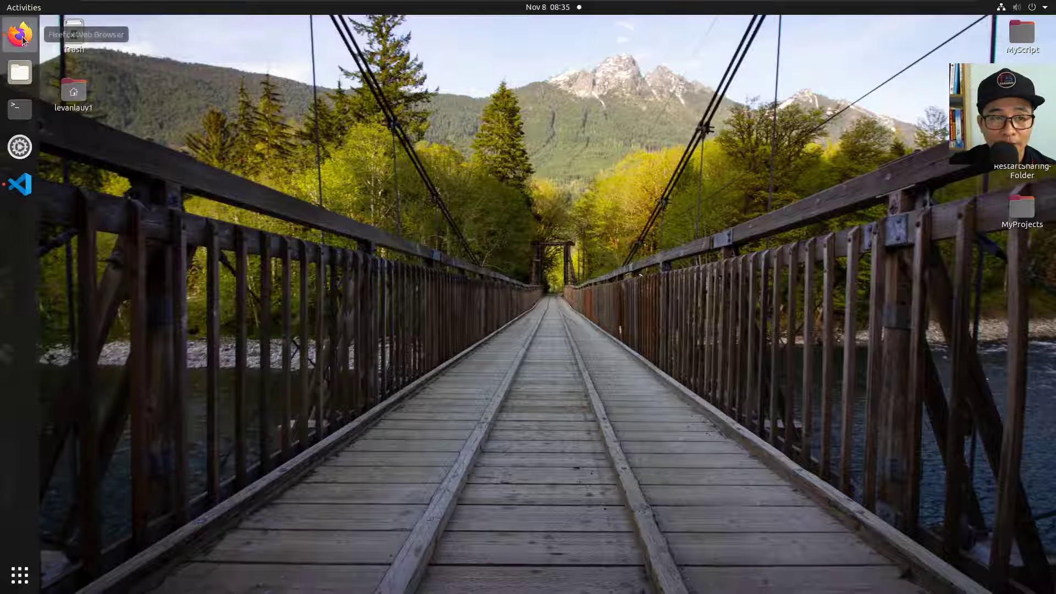
Bring Firefox forward and filter the levanlau.net blog to the DevOps > Docker posts.
{"action": "left_click", "coordinate": [20, 35]}
{"action": "scroll", "coordinate": [607, 146], "scroll_direction": "up", "scroll_amount": 5}
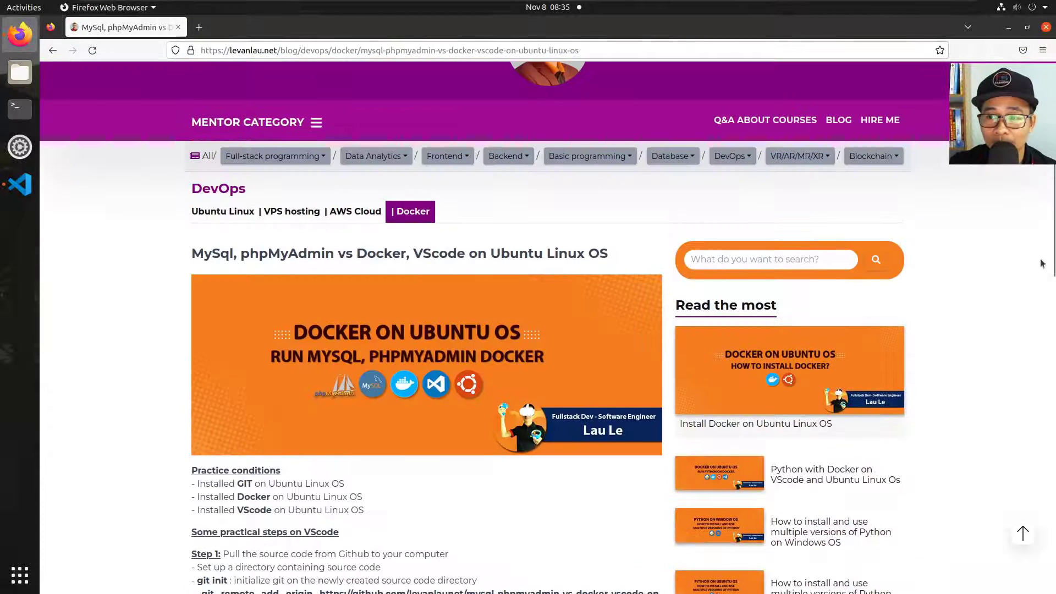
{"action": "scroll", "coordinate": [606, 147], "scroll_direction": "up", "scroll_amount": 2}
{"action": "left_click", "coordinate": [584, 153]}
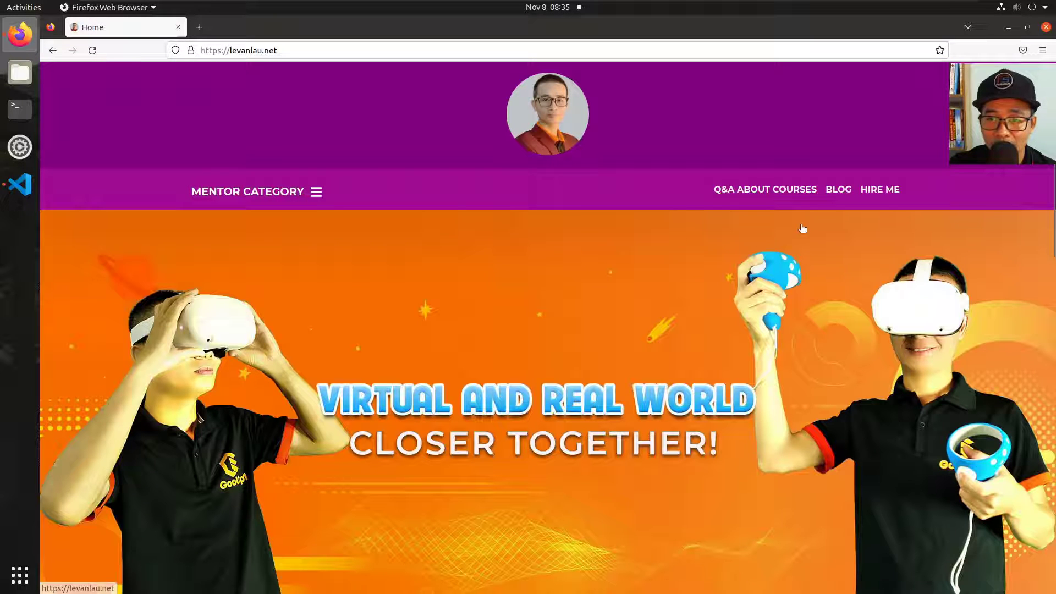
{"action": "left_click", "coordinate": [841, 195]}
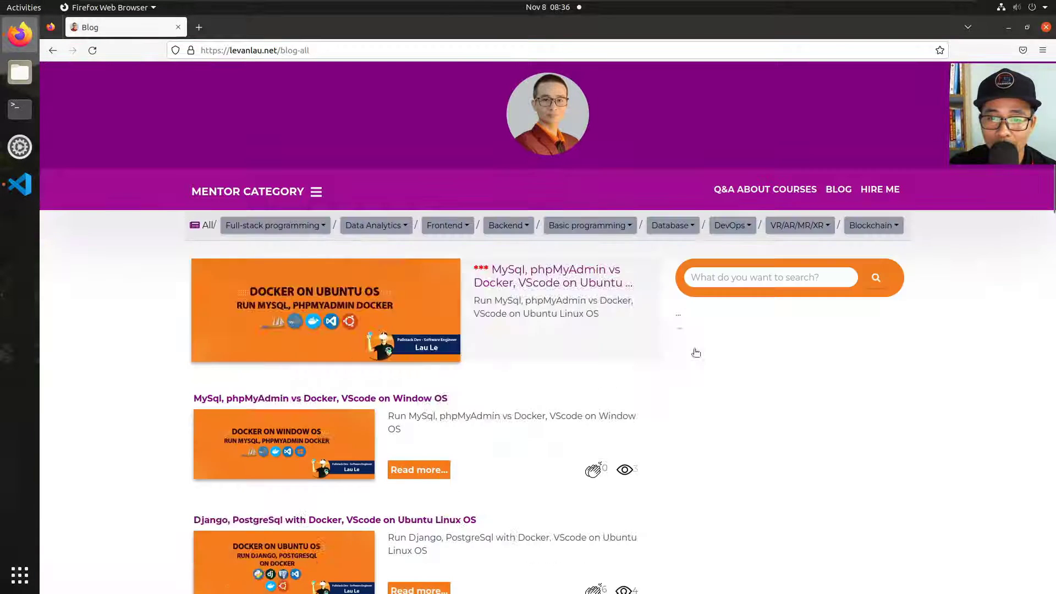
{"action": "left_click", "coordinate": [732, 225]}
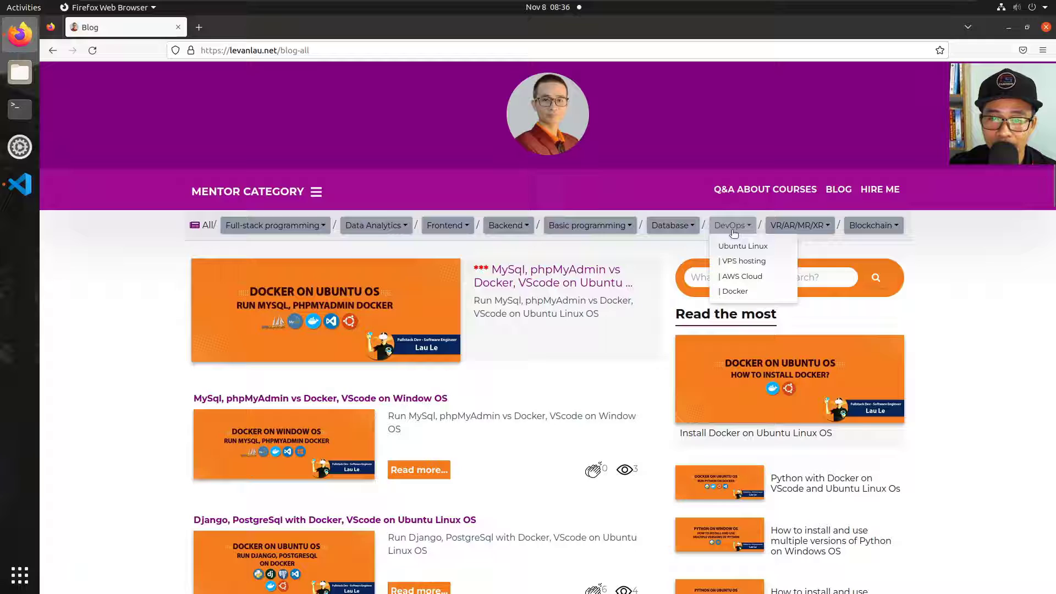
{"action": "left_click", "coordinate": [733, 291]}
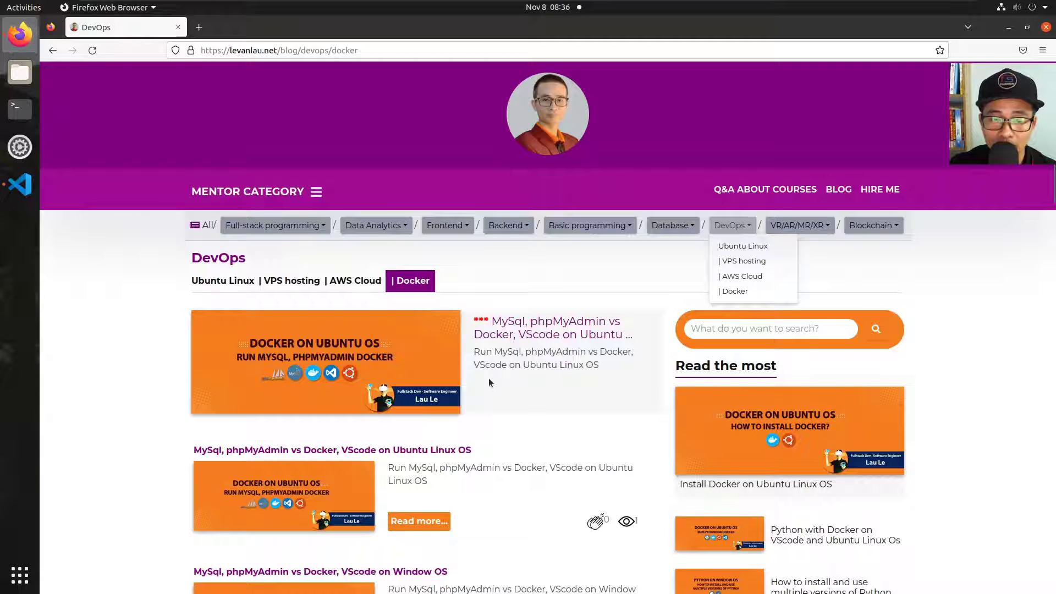
Read the MySql, phpMyAdmin Docker Ubuntu post's practice steps, then minimize the browser.
{"action": "left_click", "coordinate": [332, 345]}
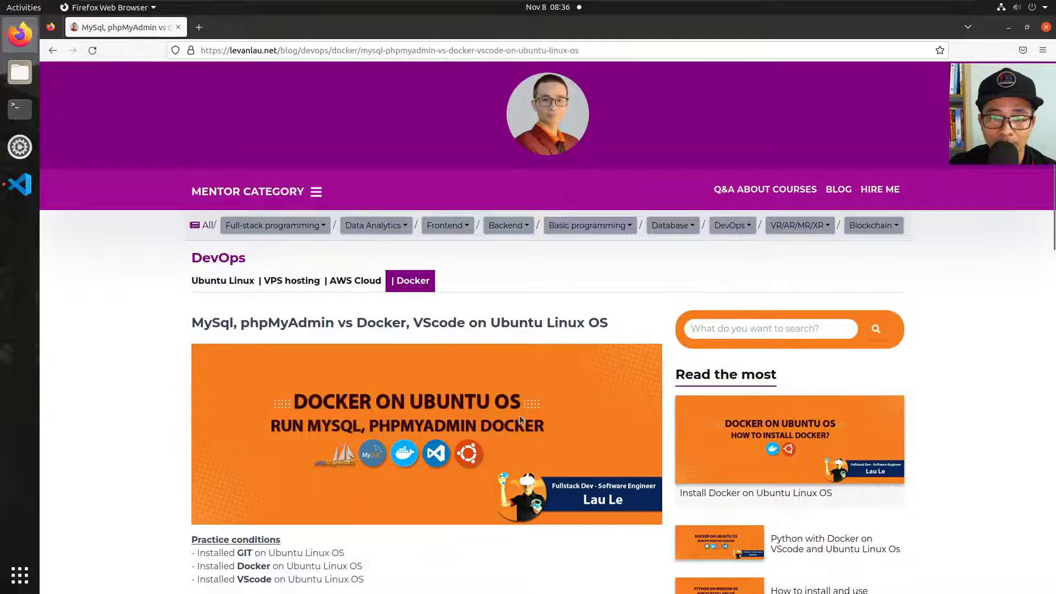
{"action": "scroll", "coordinate": [1035, 291], "scroll_direction": "down", "scroll_amount": 6}
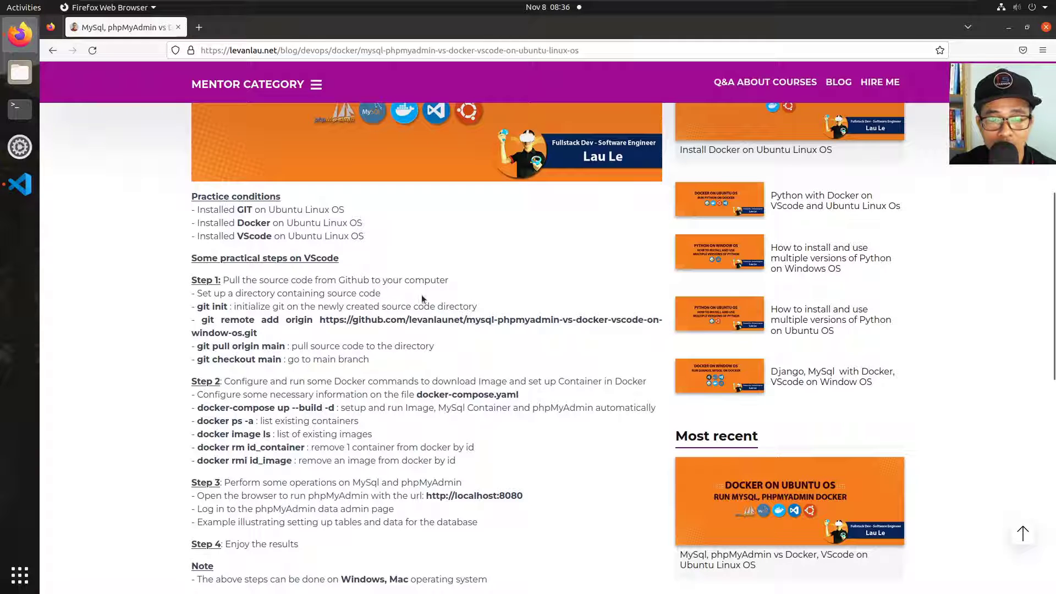
{"action": "scroll", "coordinate": [430, 302], "scroll_direction": "up", "scroll_amount": 5}
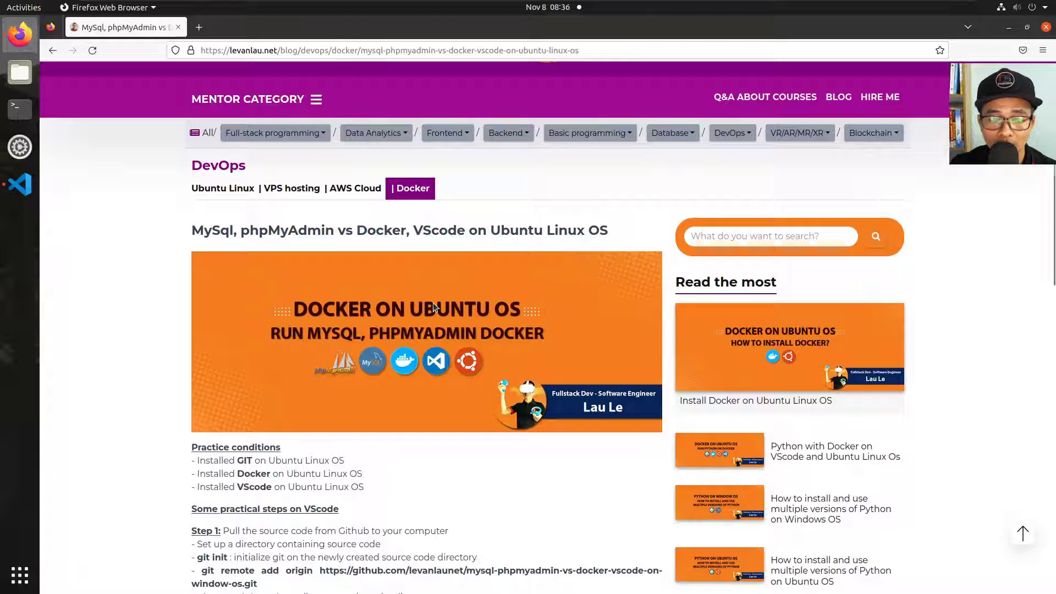
{"action": "scroll", "coordinate": [435, 306], "scroll_direction": "down", "scroll_amount": 1}
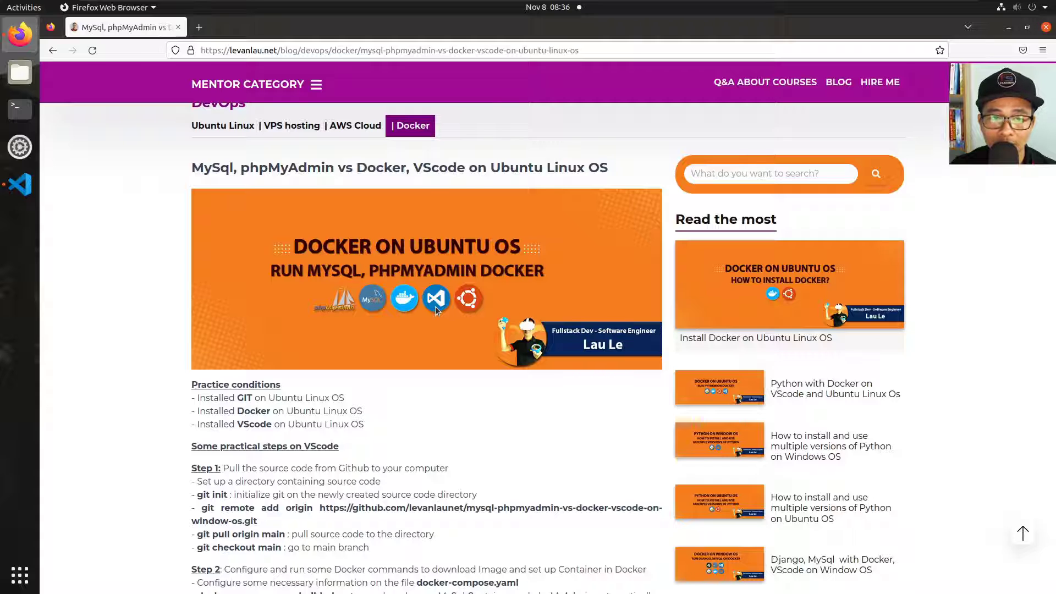
{"action": "scroll", "coordinate": [427, 378], "scroll_direction": "down", "scroll_amount": 6}
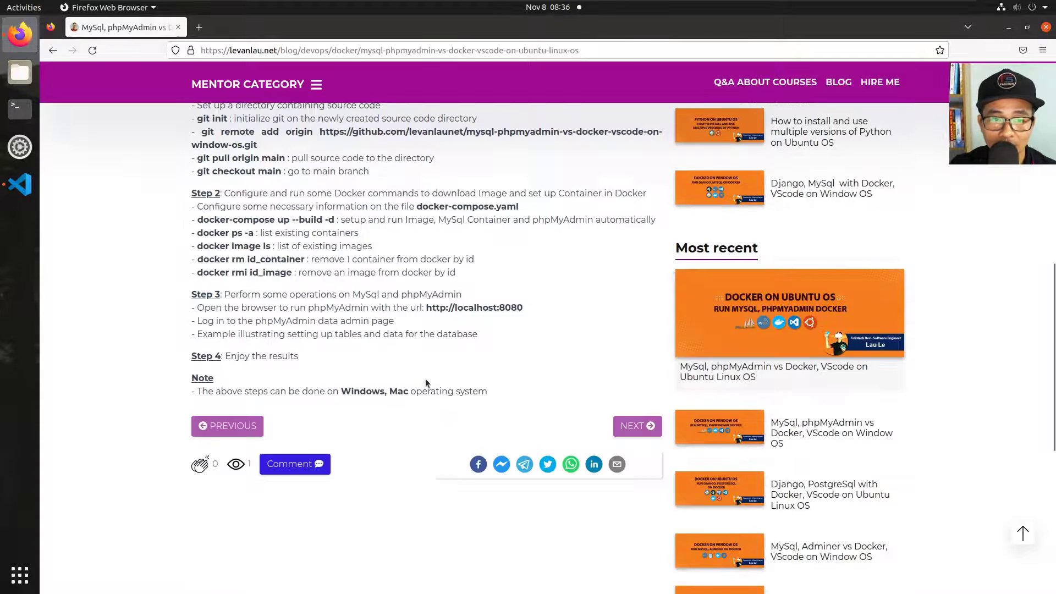
{"action": "scroll", "coordinate": [425, 379], "scroll_direction": "up", "scroll_amount": 3}
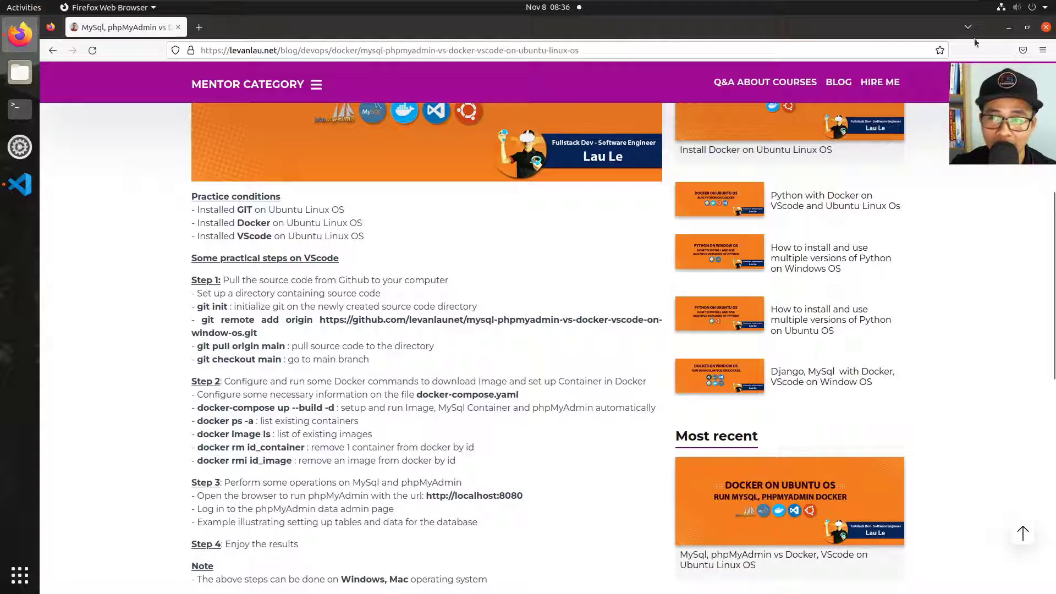
{"action": "left_click", "coordinate": [1012, 28]}
Create a desktop folder named MysqlPhpmyAdminDocker and launch Visual Studio Code.
{"action": "right_click", "coordinate": [537, 207]}
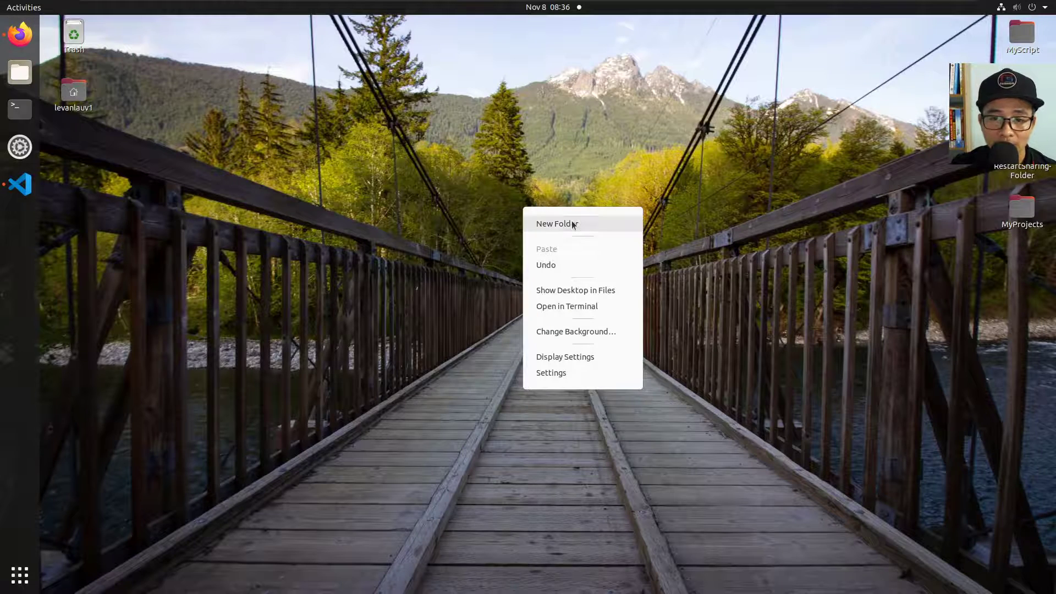
{"action": "left_click", "coordinate": [551, 224]}
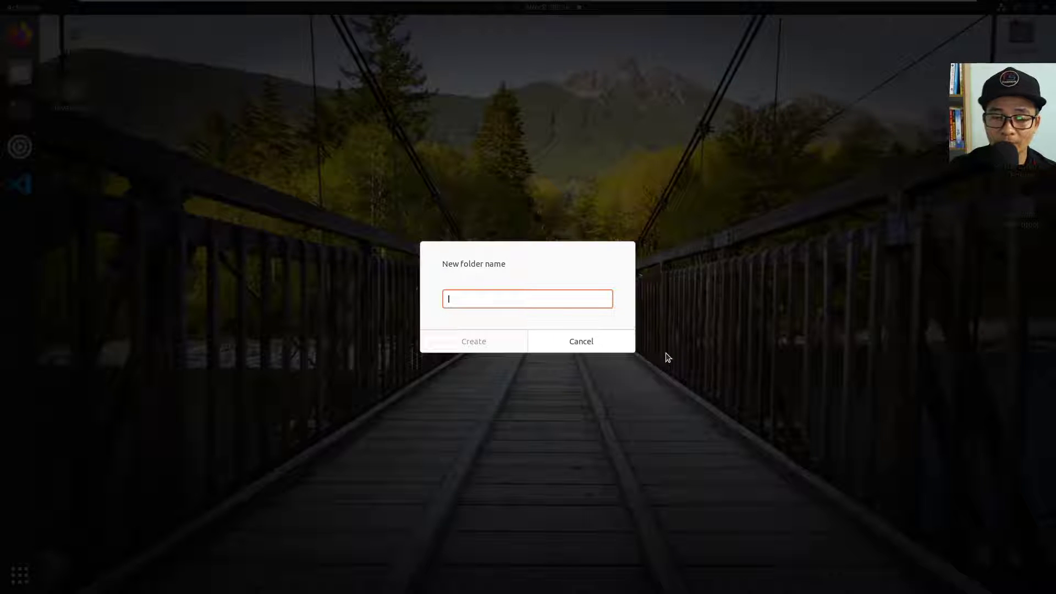
{"action": "type", "text": "Mys"}
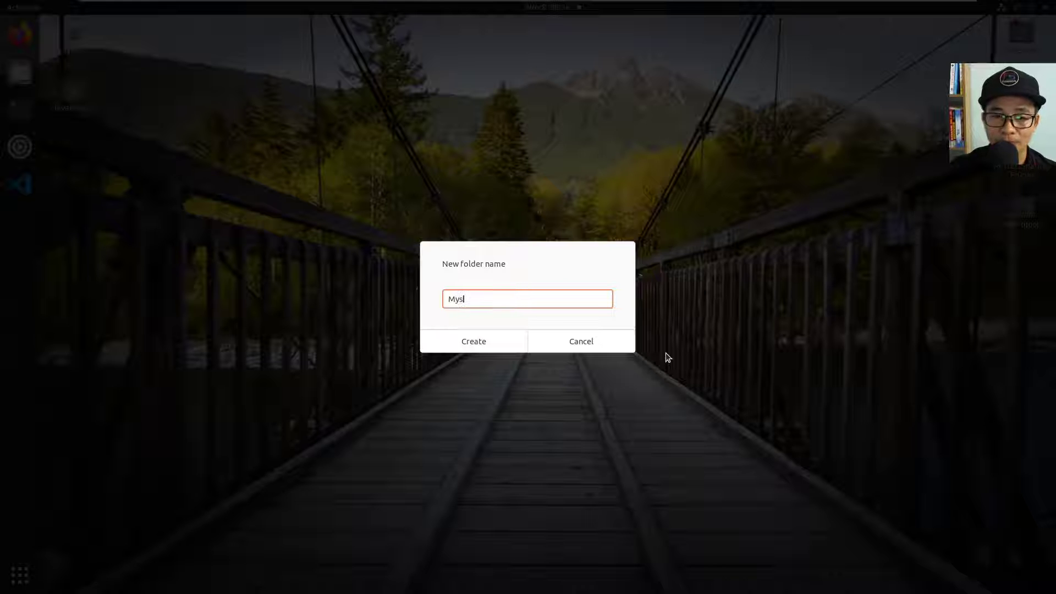
{"action": "type", "text": "qlPh"}
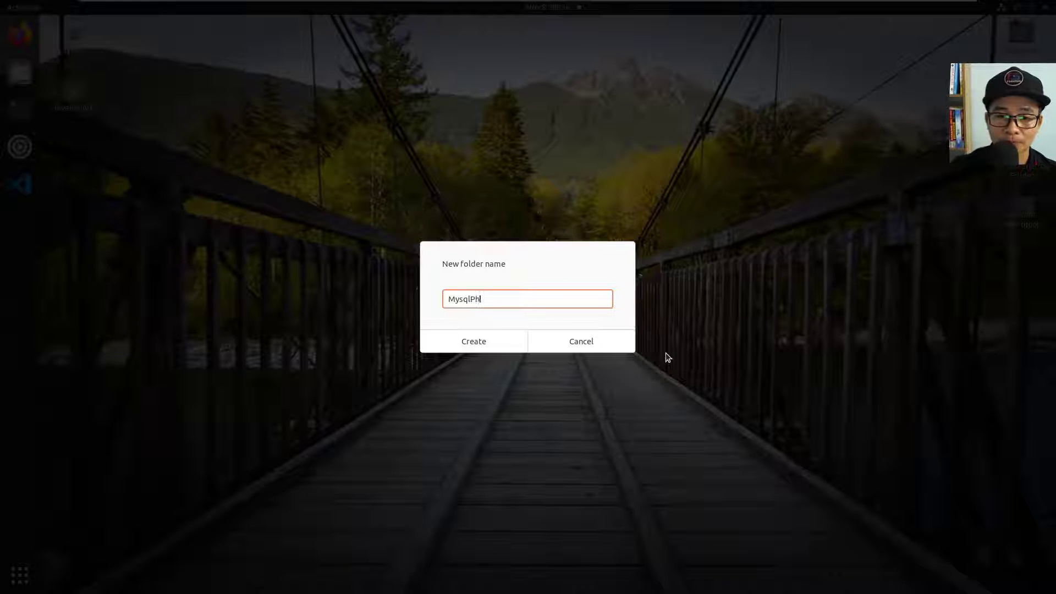
{"action": "type", "text": "pmyAdminDocker"}
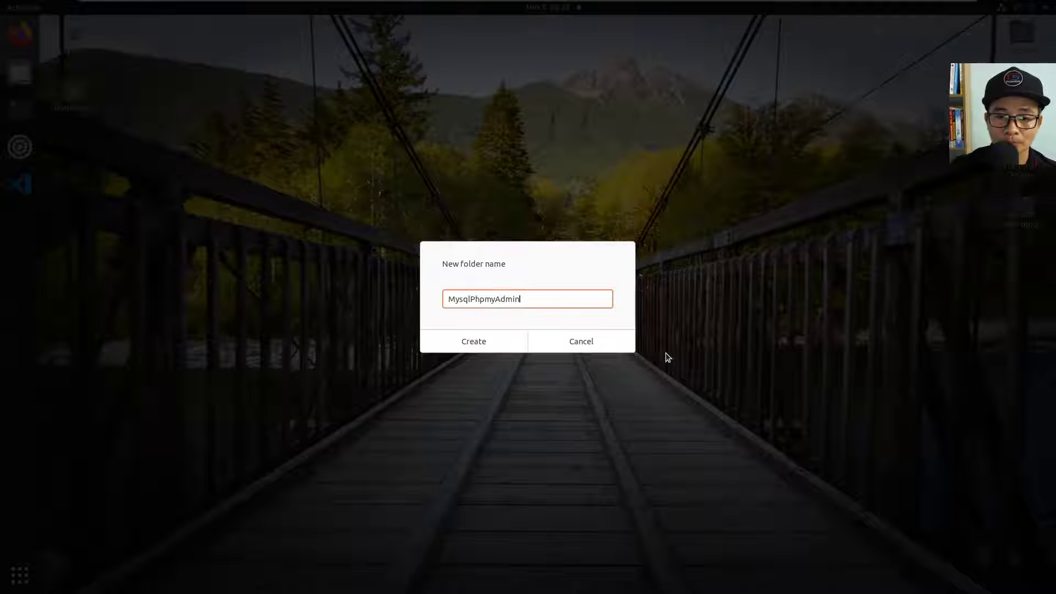
{"action": "key", "text": "Return"}
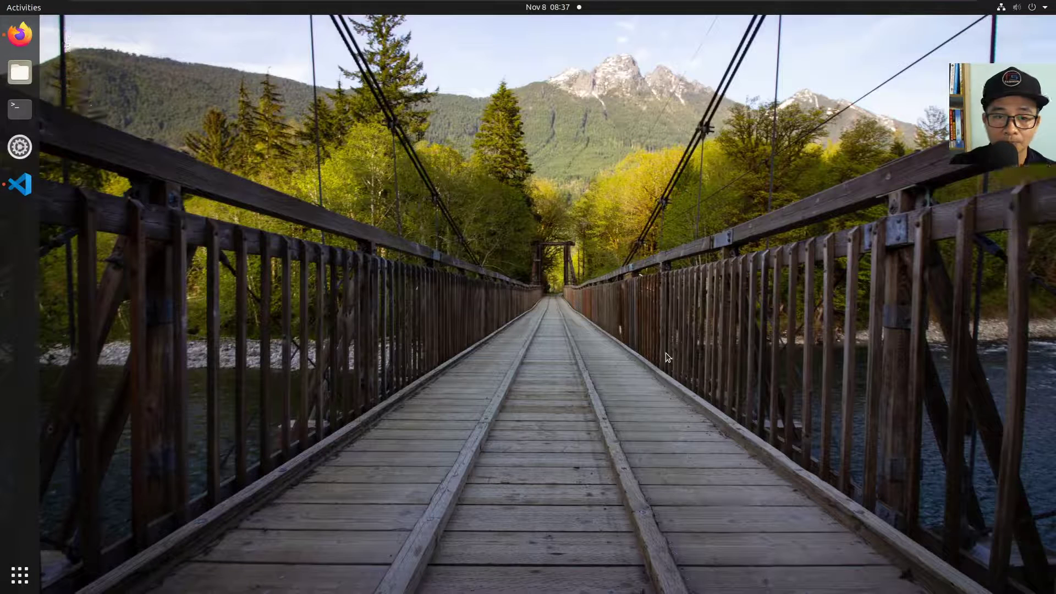
{"action": "left_click", "coordinate": [28, 188]}
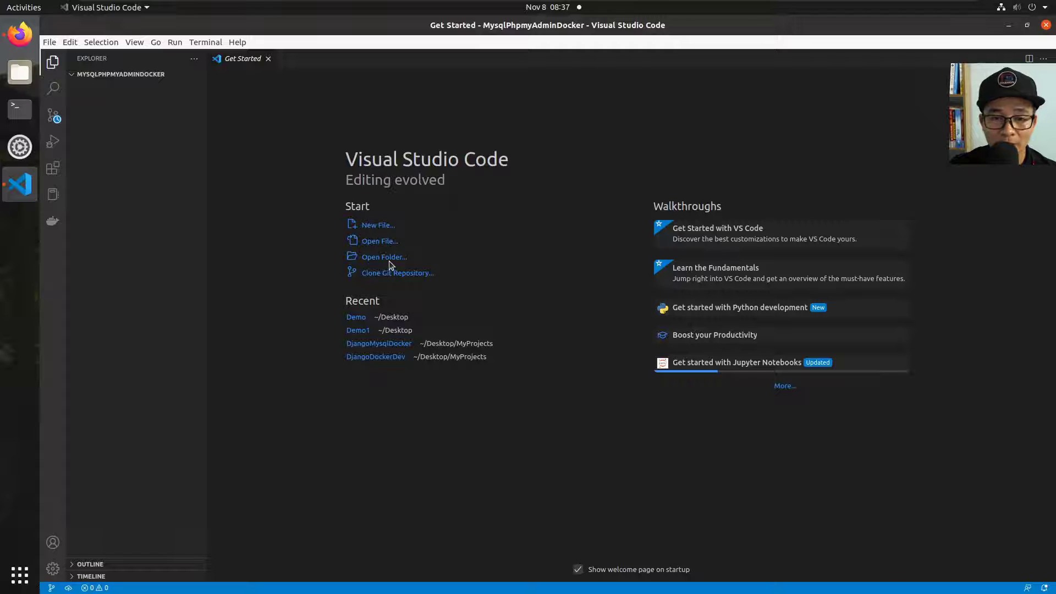
Open Desktop/MysqlPhpmyAdminDocker as the VS Code workspace folder.
{"action": "left_click", "coordinate": [389, 259]}
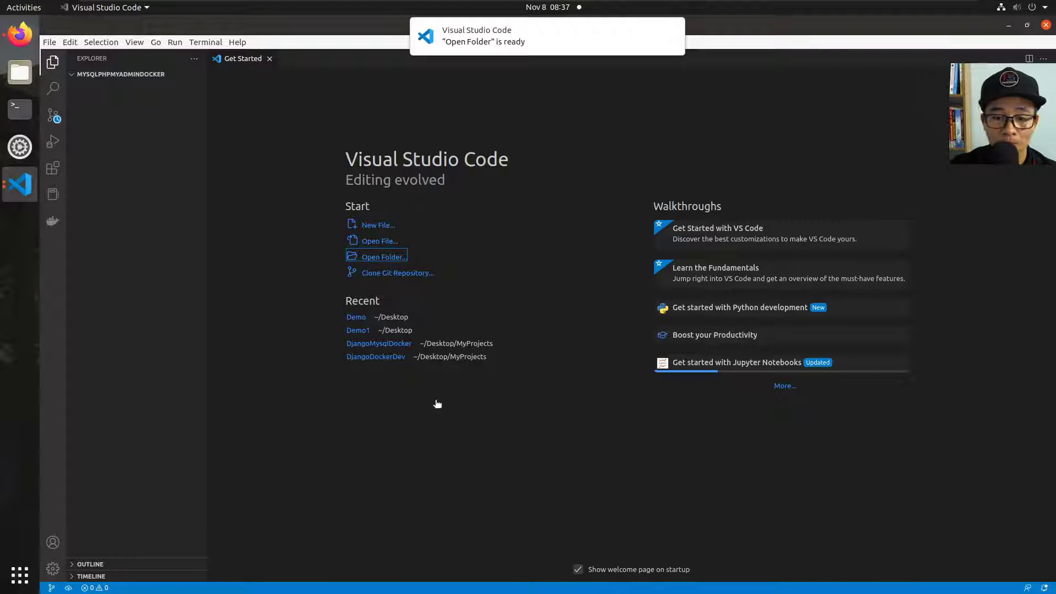
{"action": "left_click", "coordinate": [1005, 28]}
{"action": "left_click", "coordinate": [242, 112]}
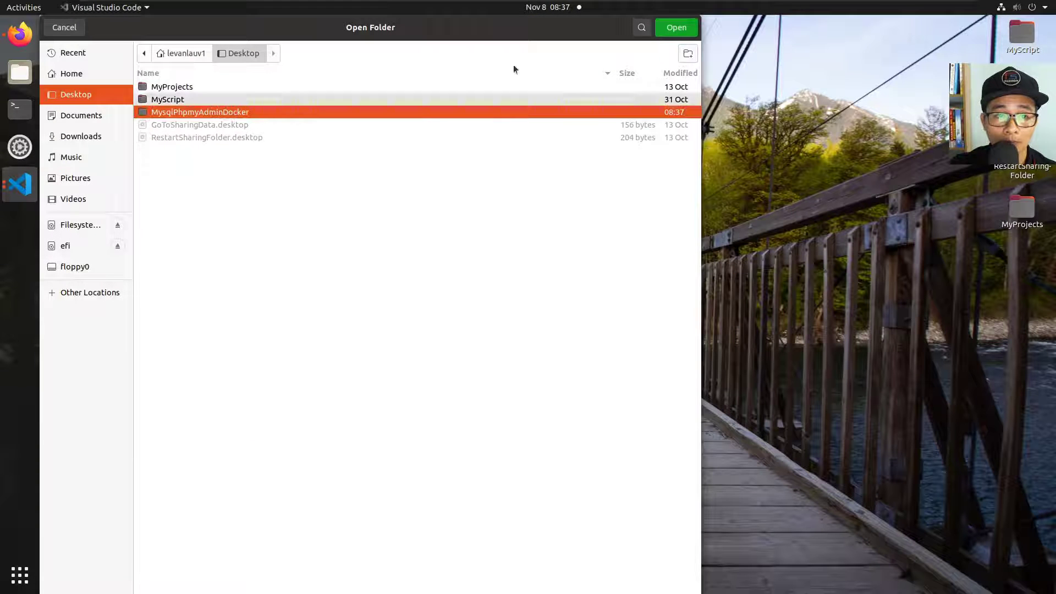
{"action": "left_click", "coordinate": [676, 28]}
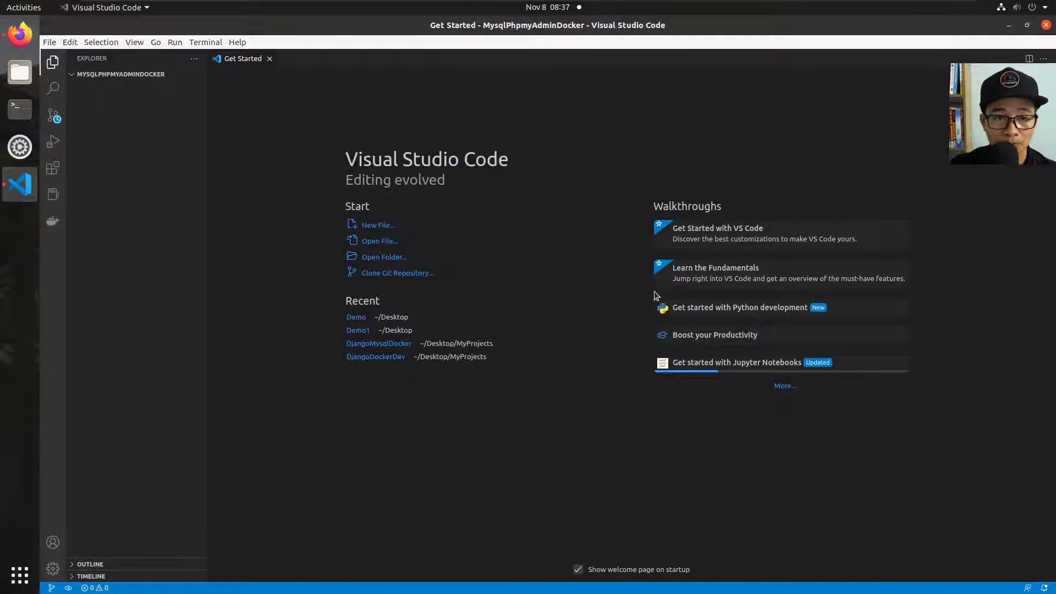
Start a new bash terminal in the project, then return to the Firefox tutorial.
{"action": "left_click", "coordinate": [208, 44]}
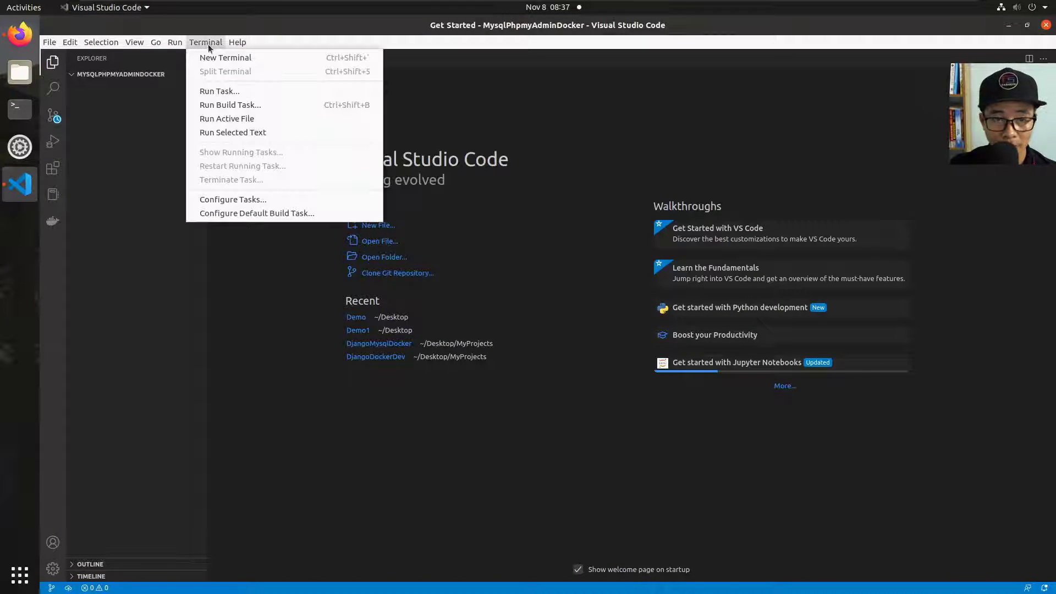
{"action": "left_click", "coordinate": [226, 57]}
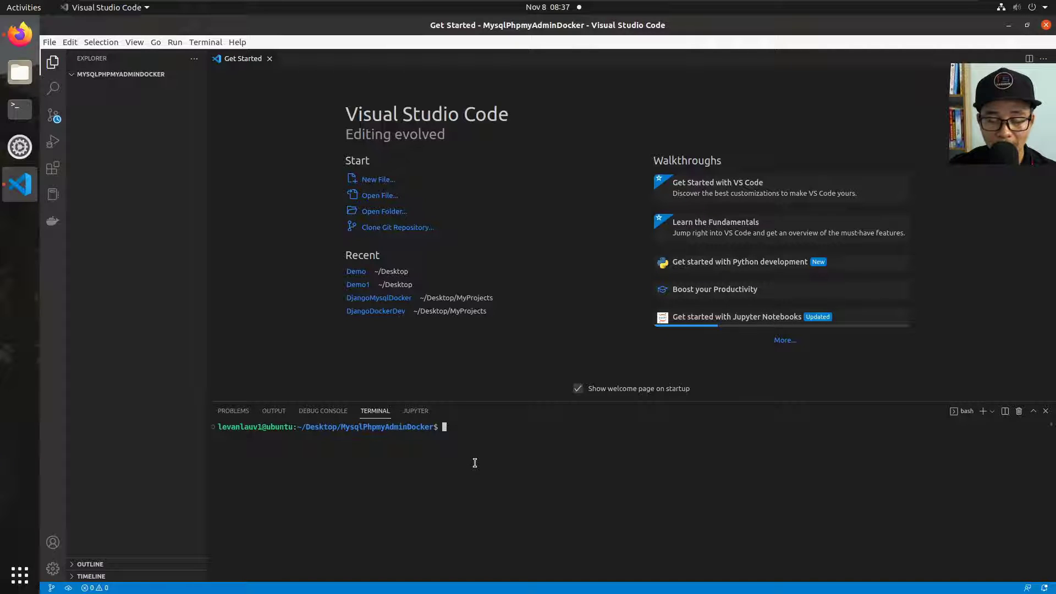
{"action": "left_click", "coordinate": [20, 34]}
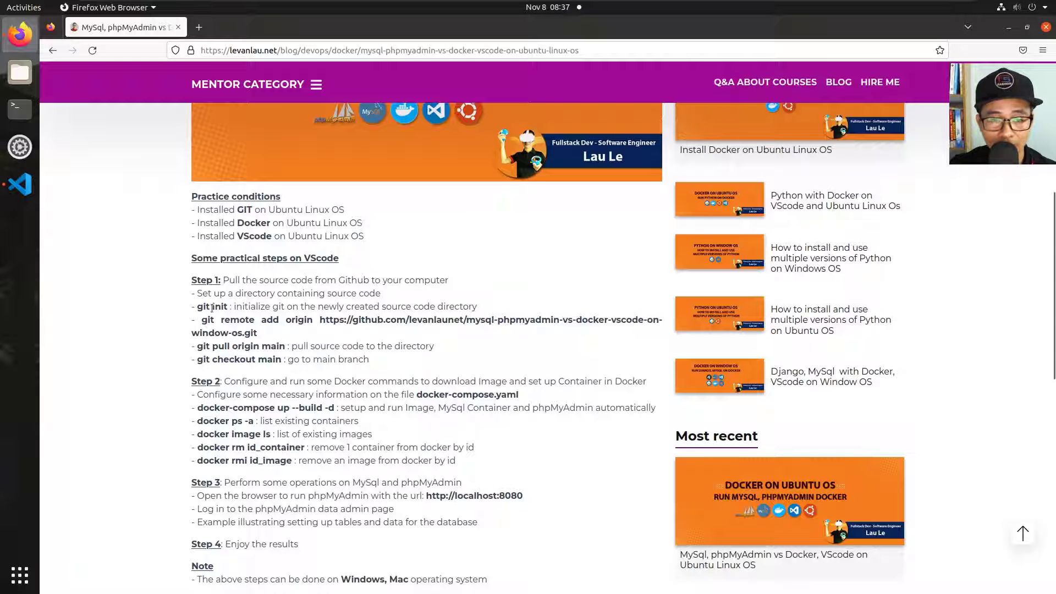
Copy Step 1's git remote add origin command from the tutorial.
{"action": "left_click_drag", "start_coordinate": [197, 308], "coordinate": [477, 308]}
{"action": "left_click", "coordinate": [255, 344]}
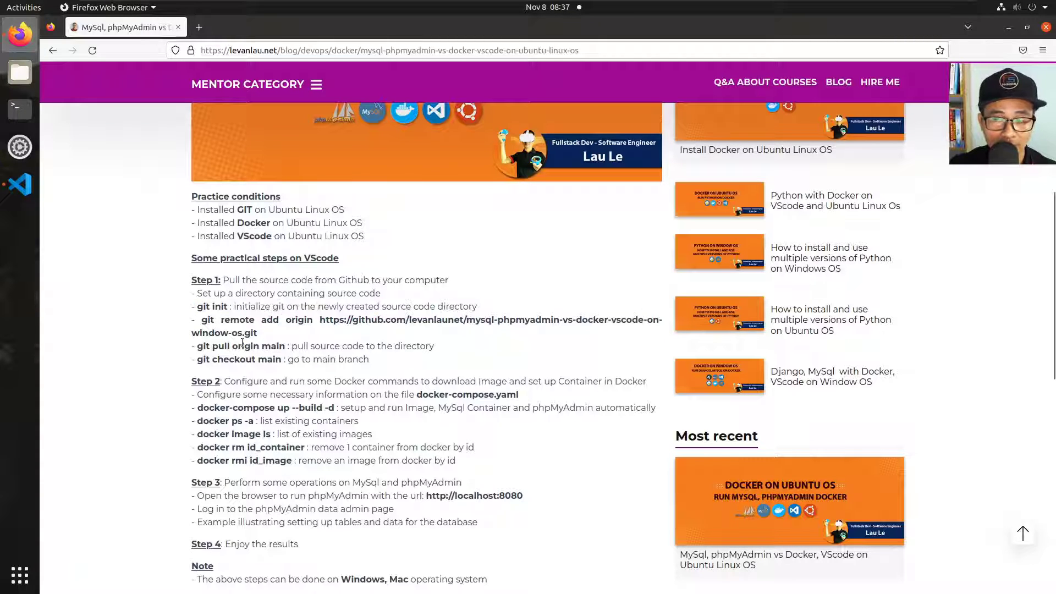
{"action": "left_click_drag", "start_coordinate": [203, 323], "coordinate": [259, 335]}
{"action": "right_click", "coordinate": [241, 334]}
{"action": "left_click", "coordinate": [287, 345]}
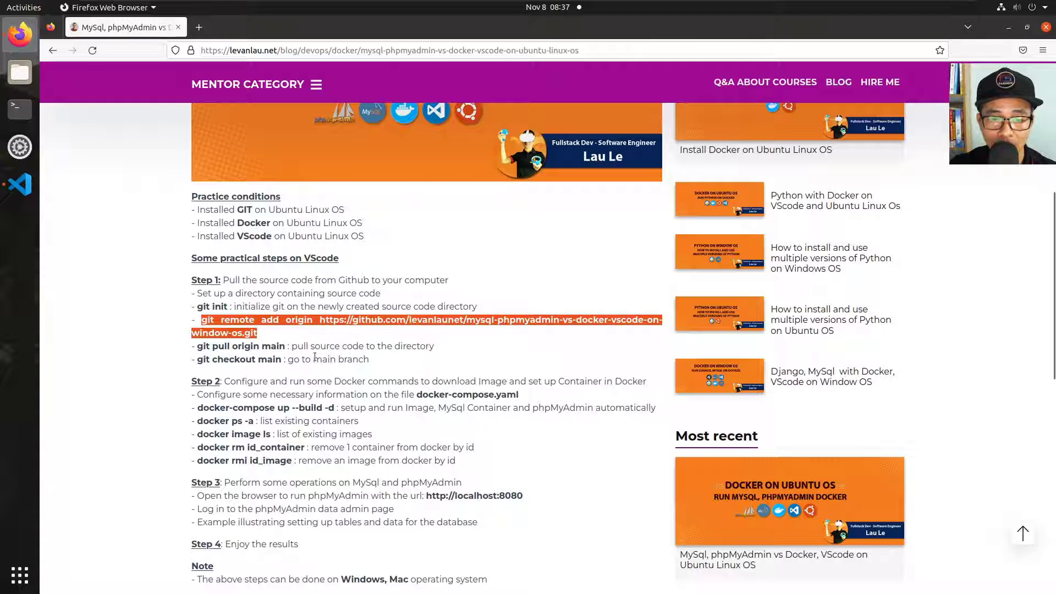
{"action": "left_click", "coordinate": [20, 185]}
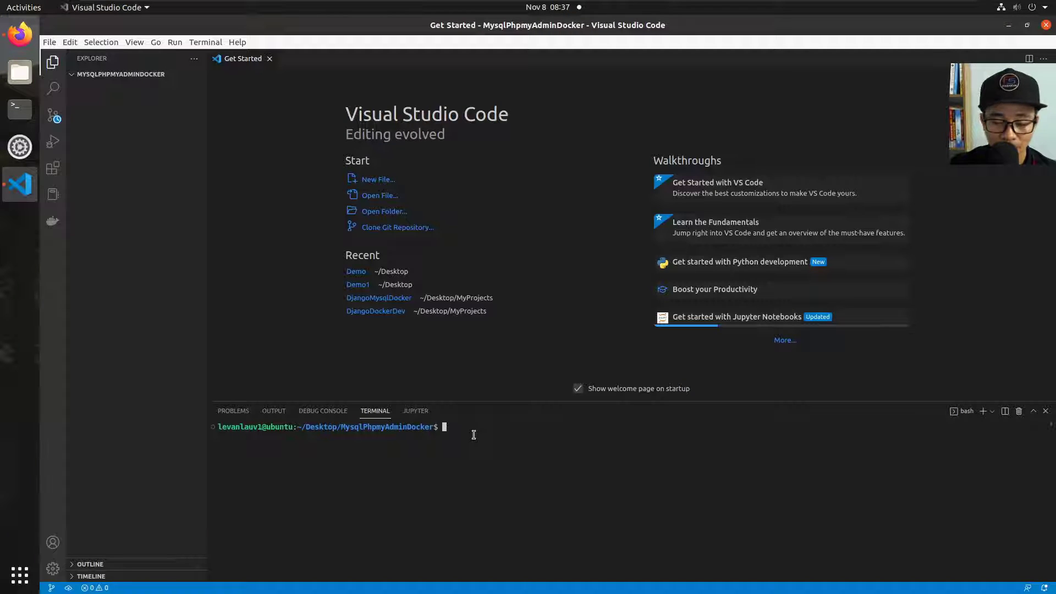
Add the GitHub URL as remote origin and verify it with git remote -v.
{"action": "type", "text": "t init"}
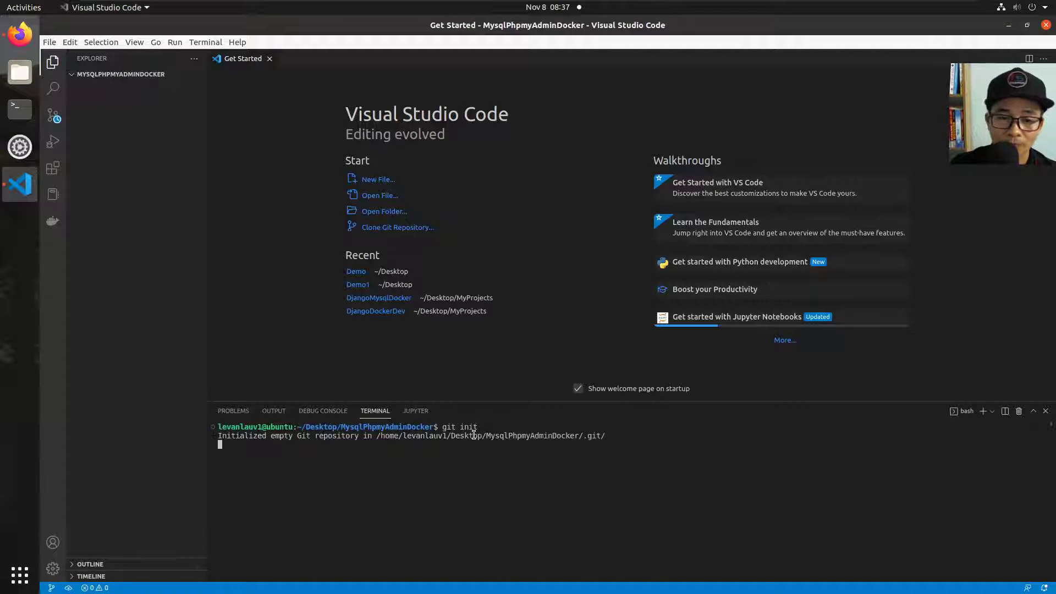
{"action": "right_click", "coordinate": [468, 462]}
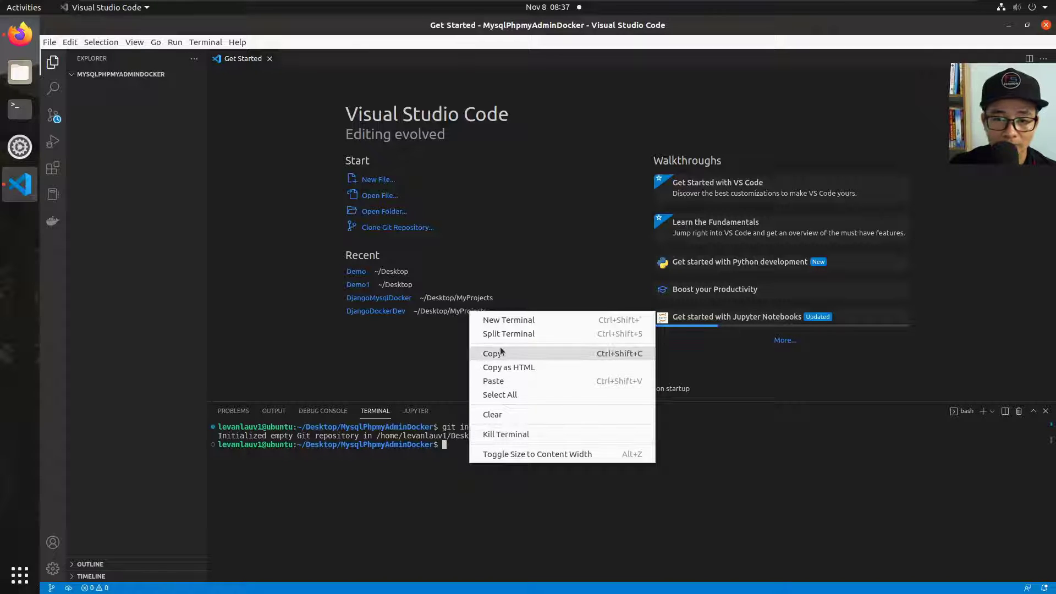
{"action": "left_click", "coordinate": [505, 381]}
{"action": "key", "text": "Return"}
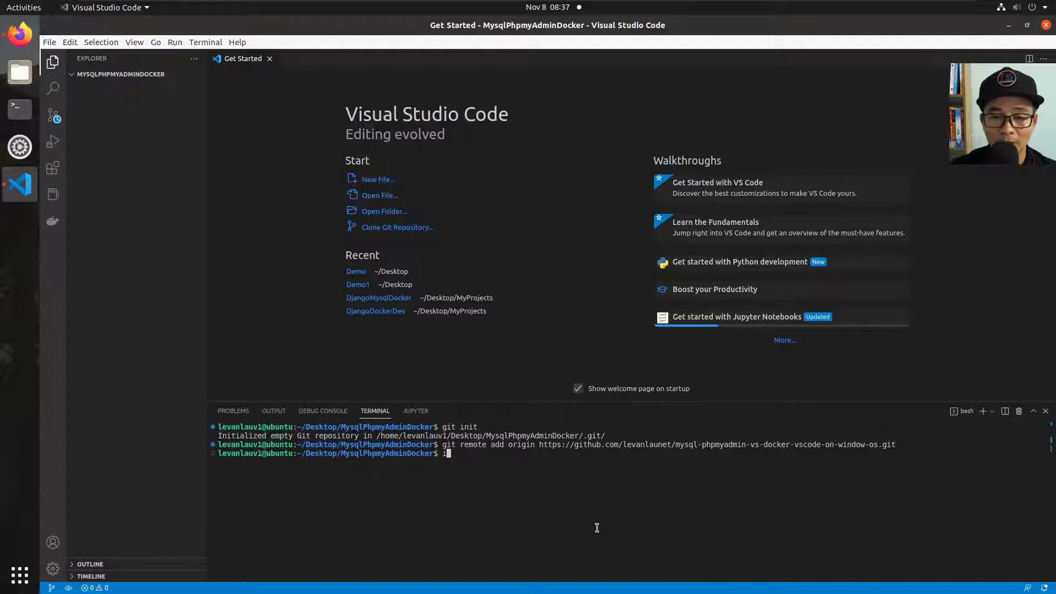
{"action": "type", "text": "git remote"}
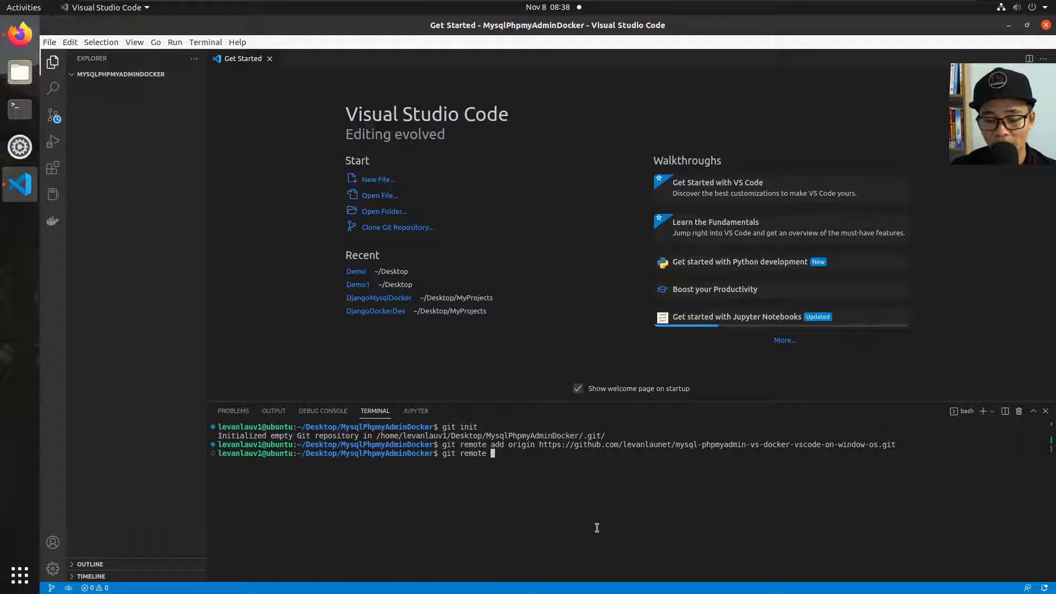
{"action": "type", "text": " -v"}
{"action": "key", "text": "Return"}
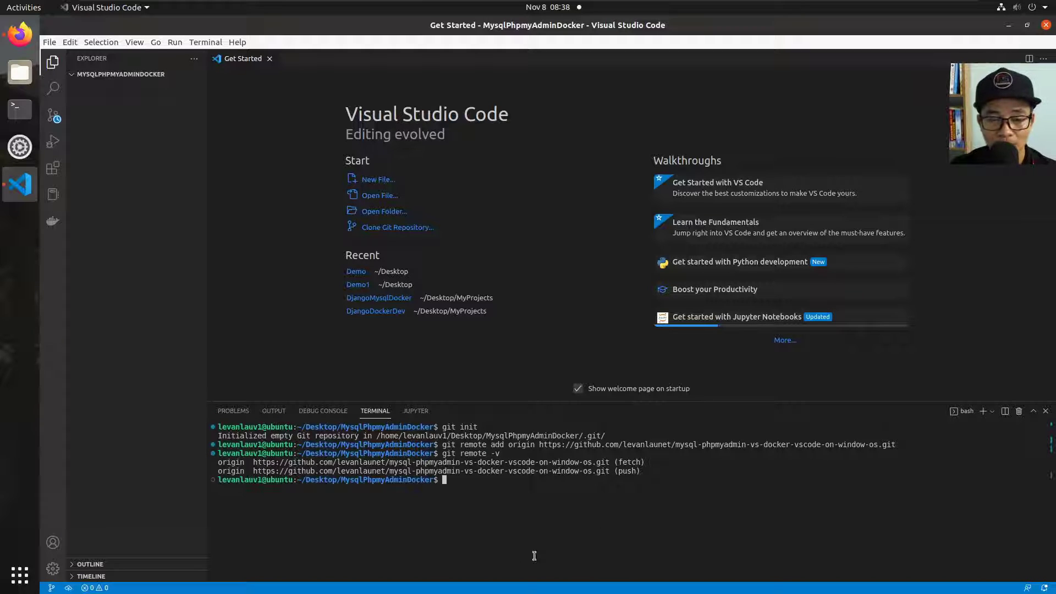
Pull origin main and check out the main branch.
{"action": "type", "text": "git "}
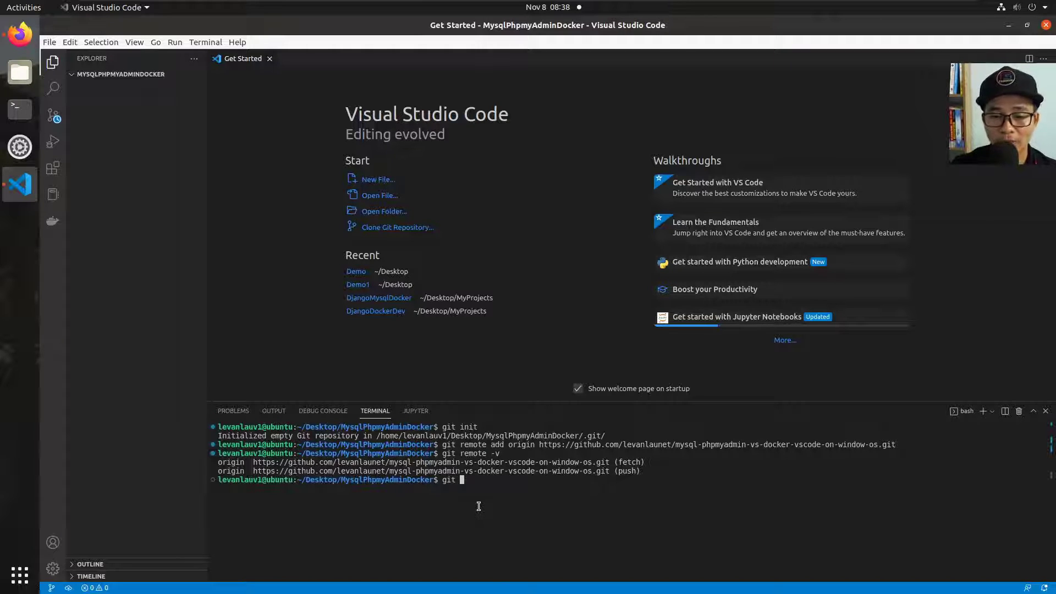
{"action": "type", "text": "pull or"}
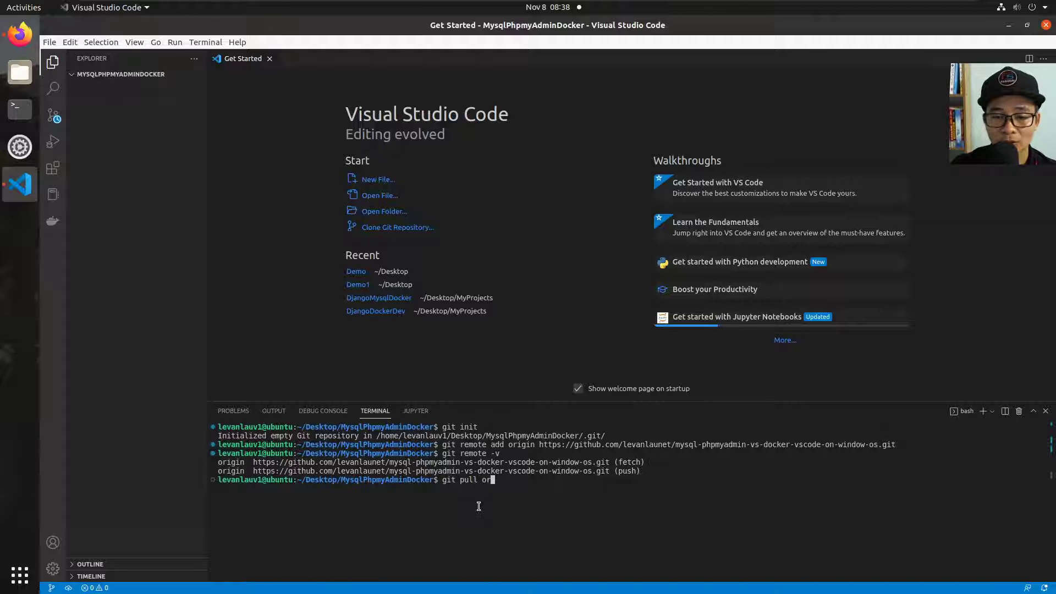
{"action": "type", "text": "igin main"}
{"action": "key", "text": "Return"}
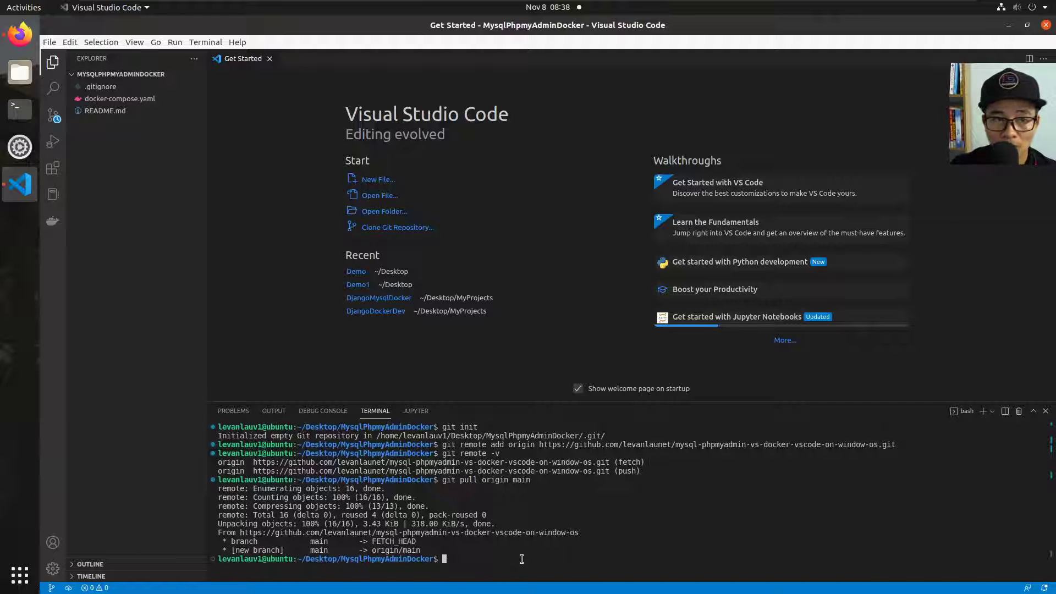
{"action": "type", "text": "git chec"}
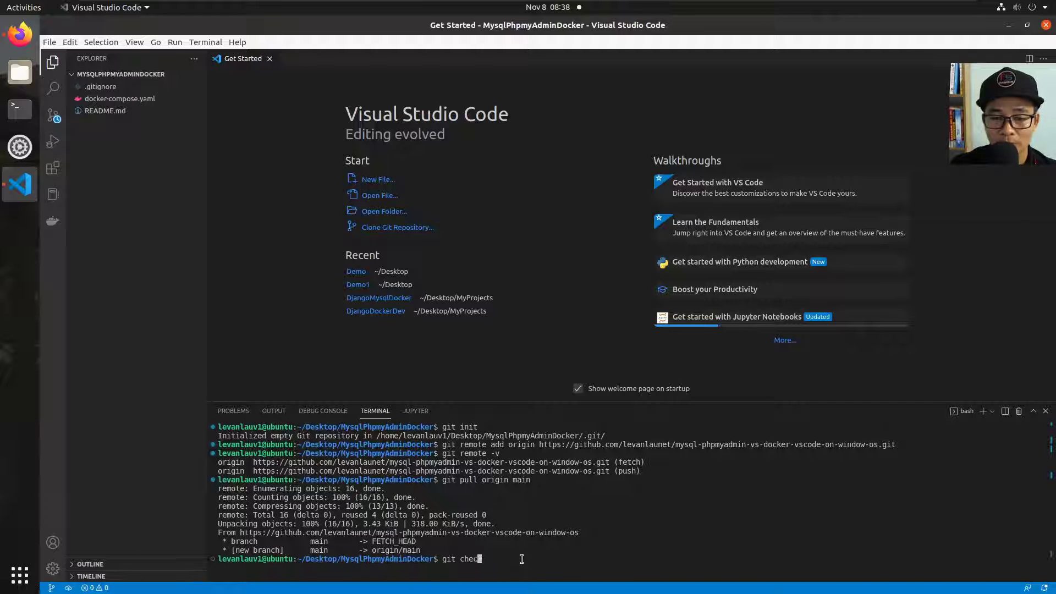
{"action": "type", "text": "kout main"}
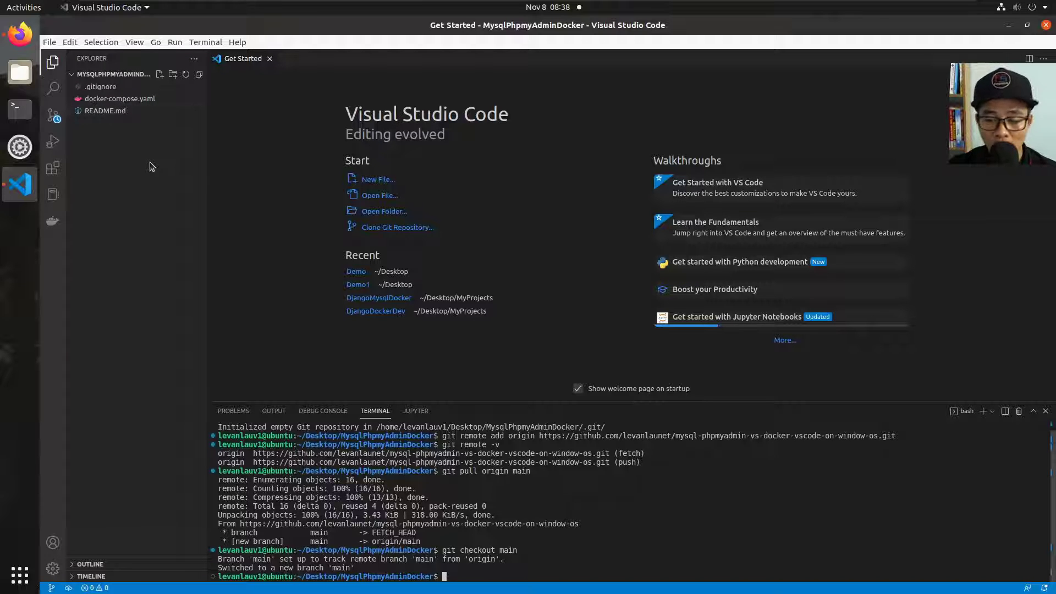
Open docker-compose.yaml to read the db (mysql:8) and phpmyadmin services, then return to Firefox.
{"action": "left_click", "coordinate": [121, 100]}
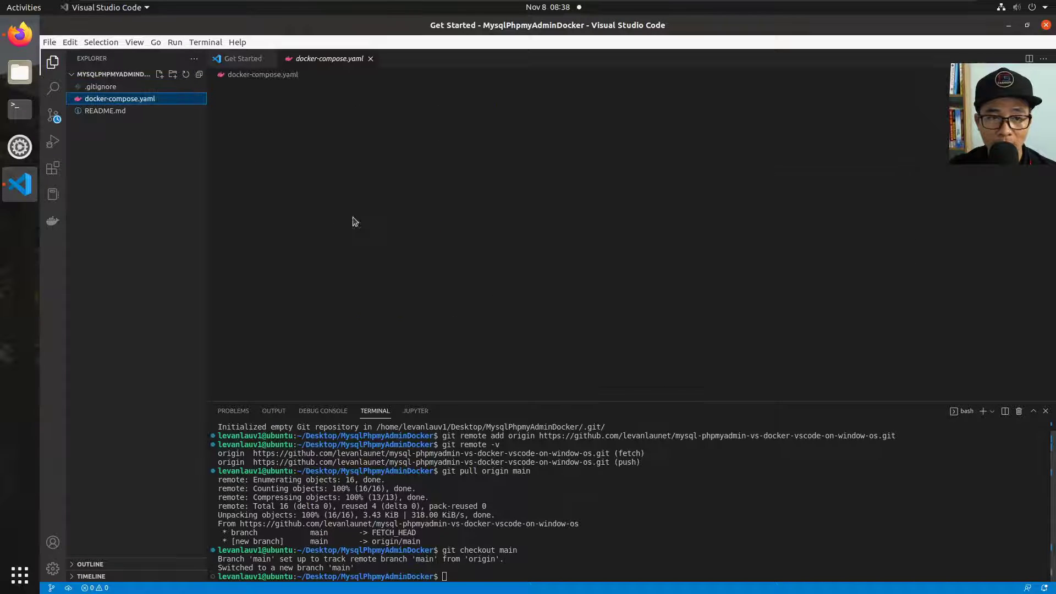
{"action": "left_click", "coordinate": [446, 264]}
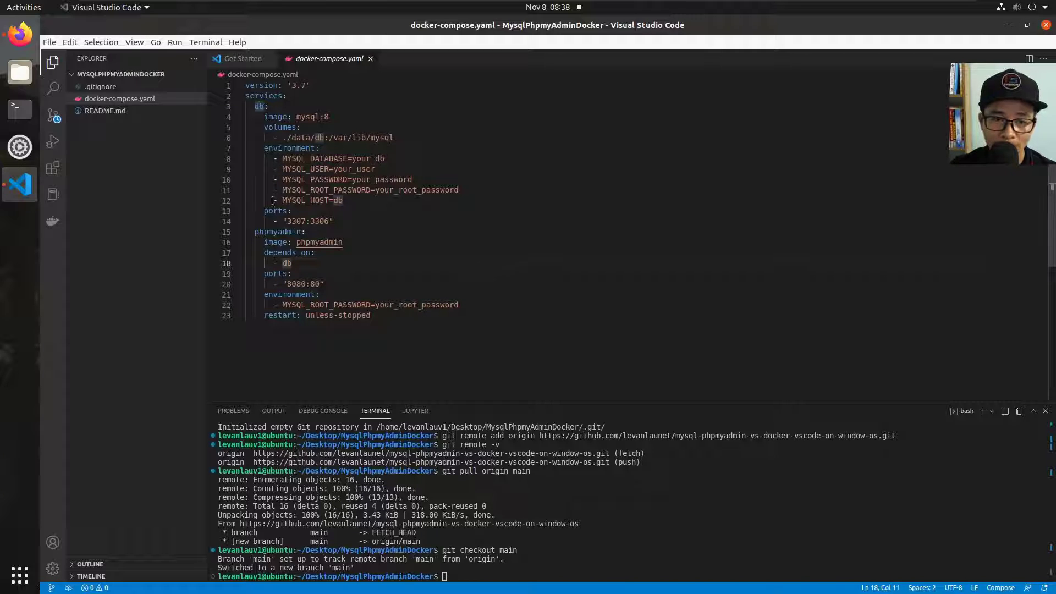
{"action": "left_click", "coordinate": [20, 34]}
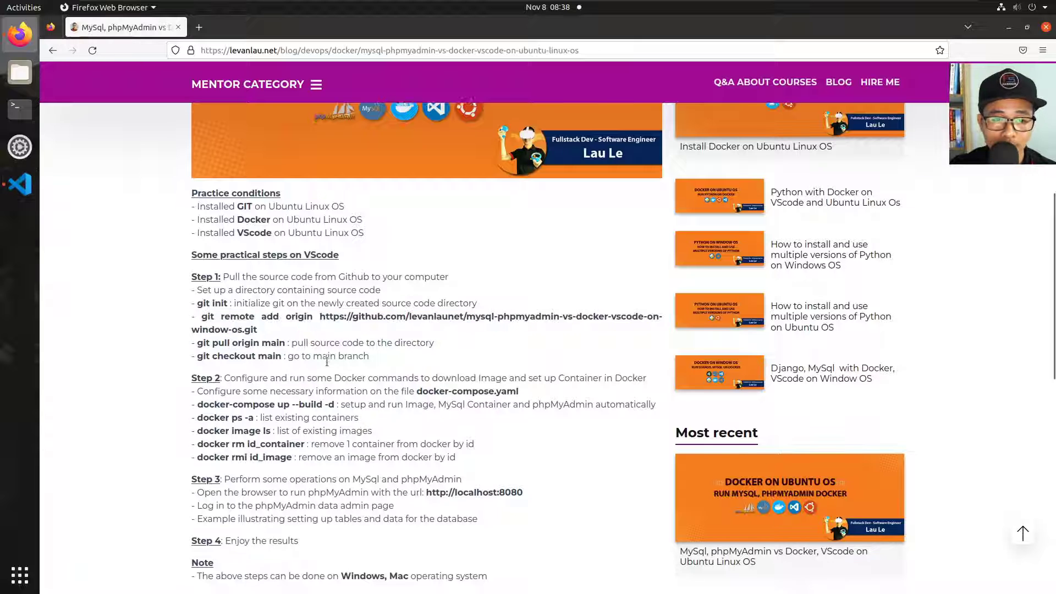
{"action": "scroll", "coordinate": [326, 362], "scroll_direction": "down", "scroll_amount": 5}
{"action": "scroll", "coordinate": [327, 362], "scroll_direction": "up", "scroll_amount": 3}
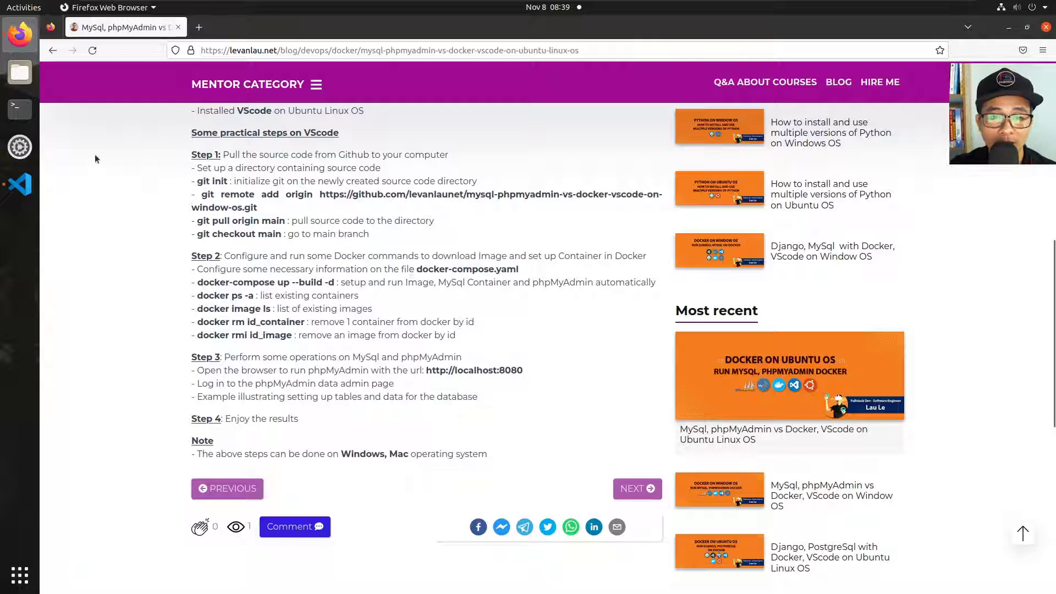
Review phpmyadmin's dependency on db and db's mysql:8 image and volumes.
{"action": "left_click", "coordinate": [26, 186]}
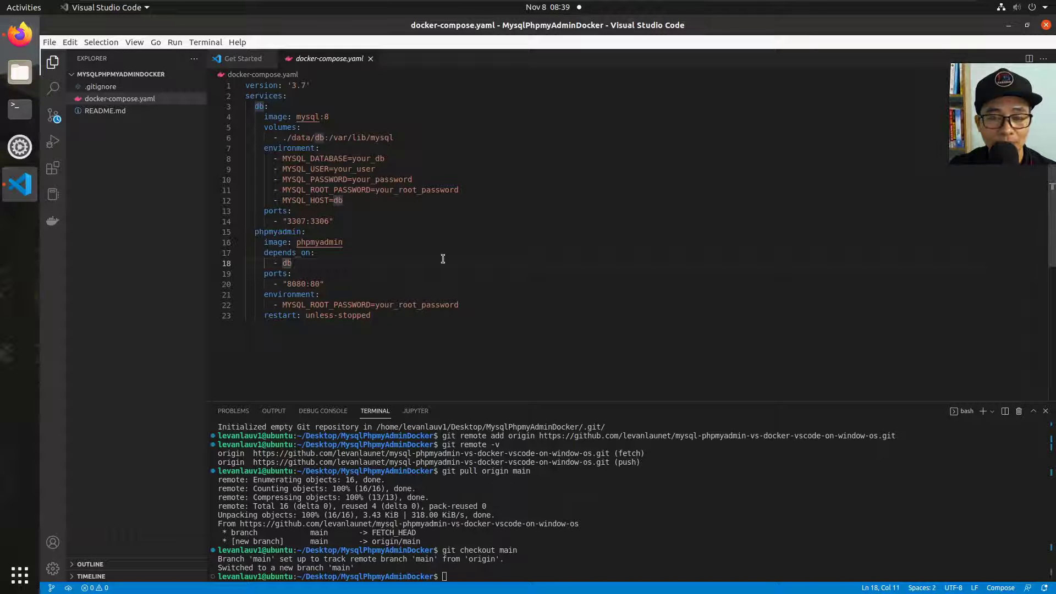
{"action": "left_click", "coordinate": [389, 231]}
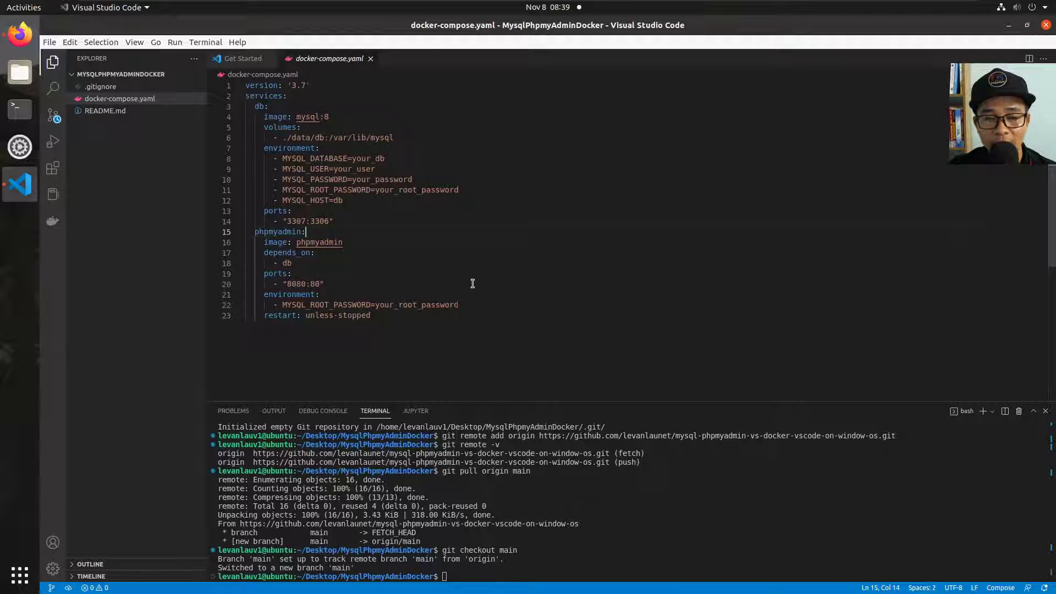
{"action": "left_click", "coordinate": [398, 263]}
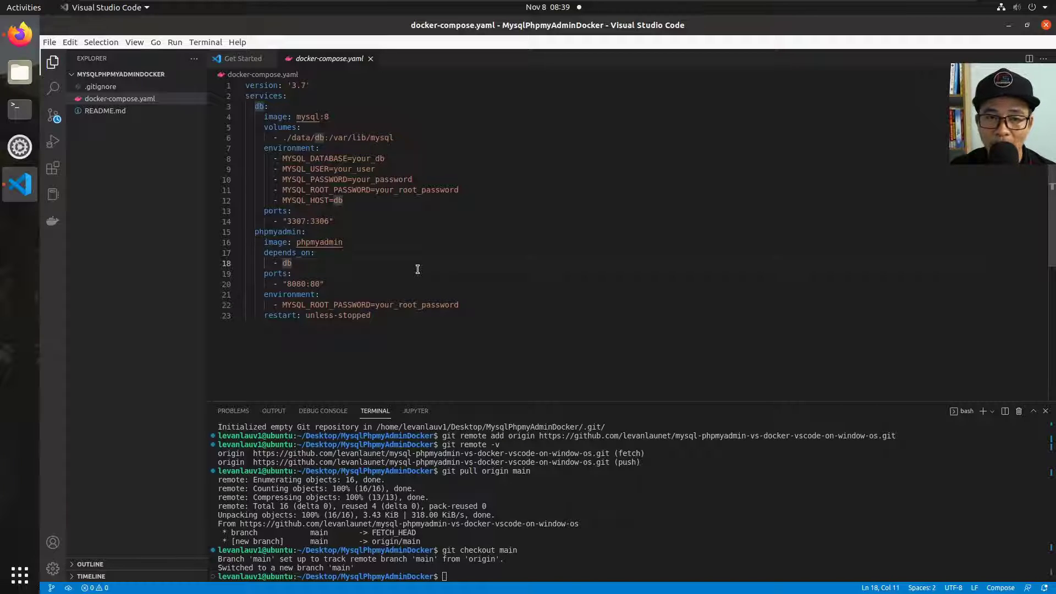
{"action": "left_click_drag", "start_coordinate": [296, 117], "coordinate": [397, 191]}
{"action": "left_click", "coordinate": [418, 217]}
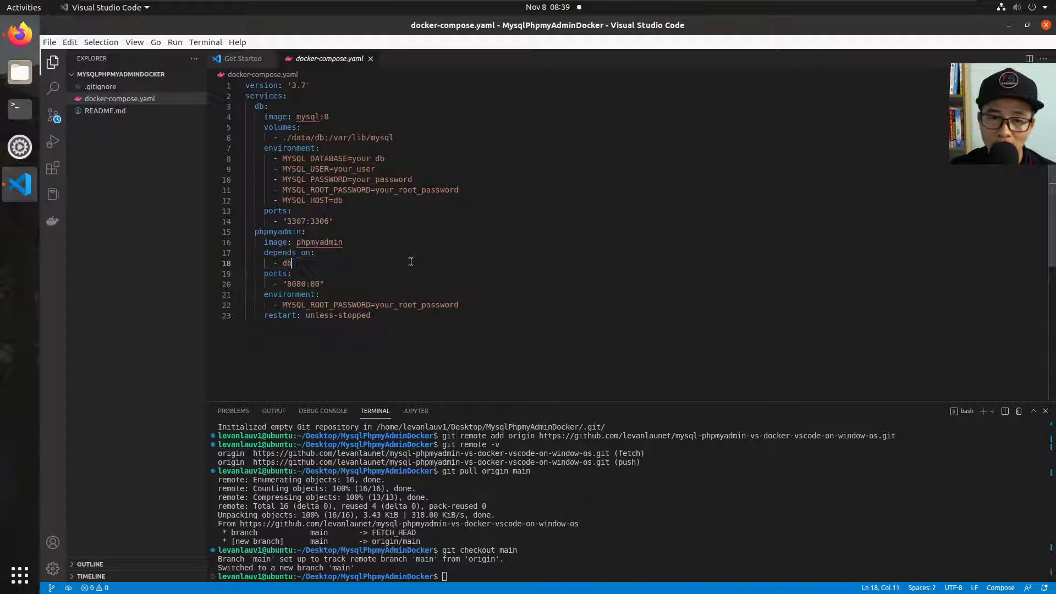
Review the db service's environment variables and select the database name's your_ prefix.
{"action": "left_click", "coordinate": [281, 159]}
{"action": "left_click_drag", "start_coordinate": [282, 159], "coordinate": [344, 201]}
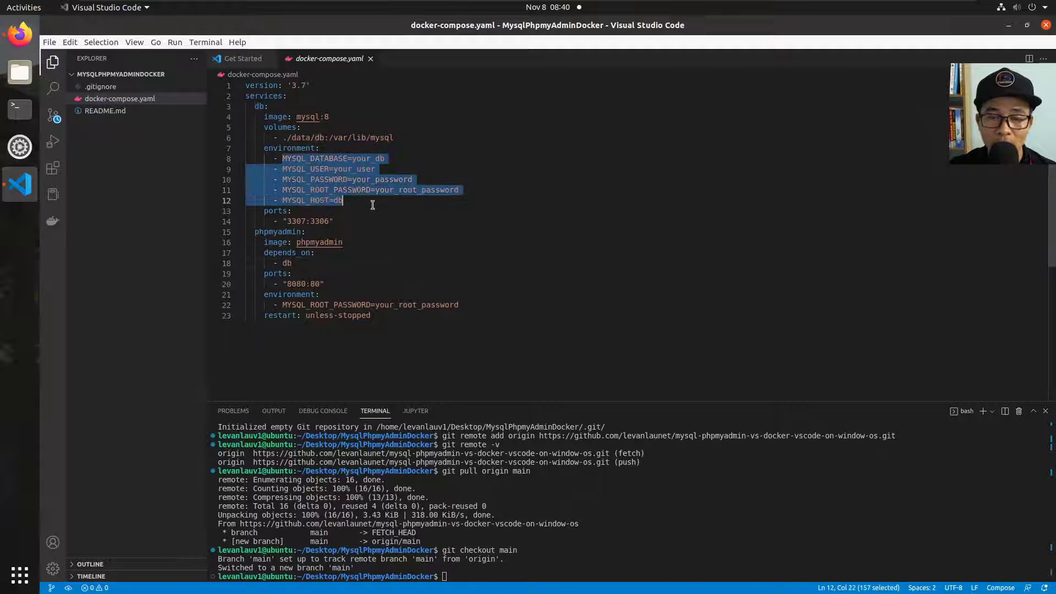
{"action": "left_click", "coordinate": [421, 221]}
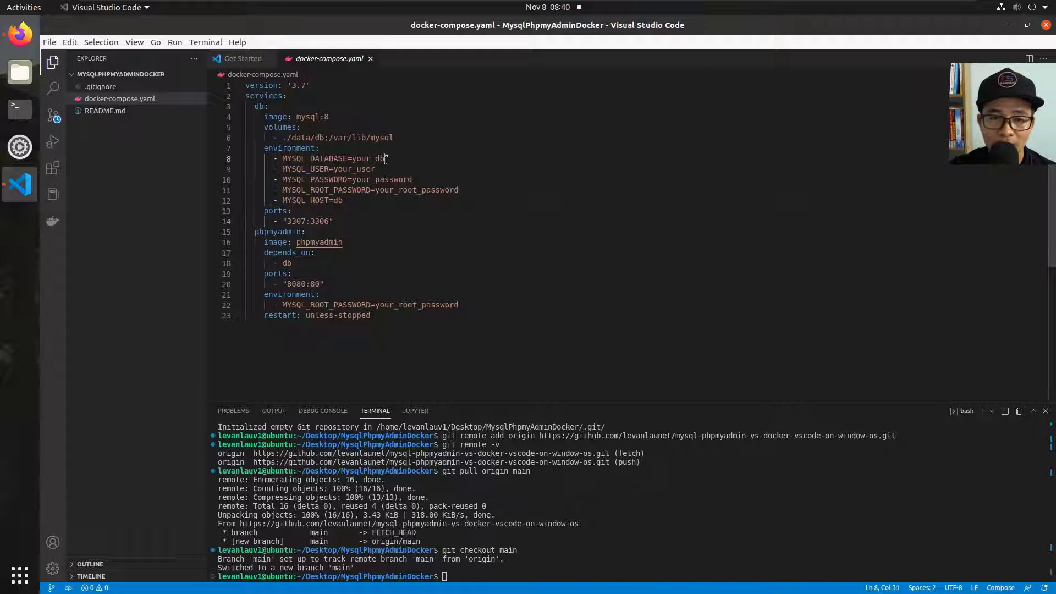
{"action": "left_click_drag", "start_coordinate": [386, 159], "coordinate": [357, 159]}
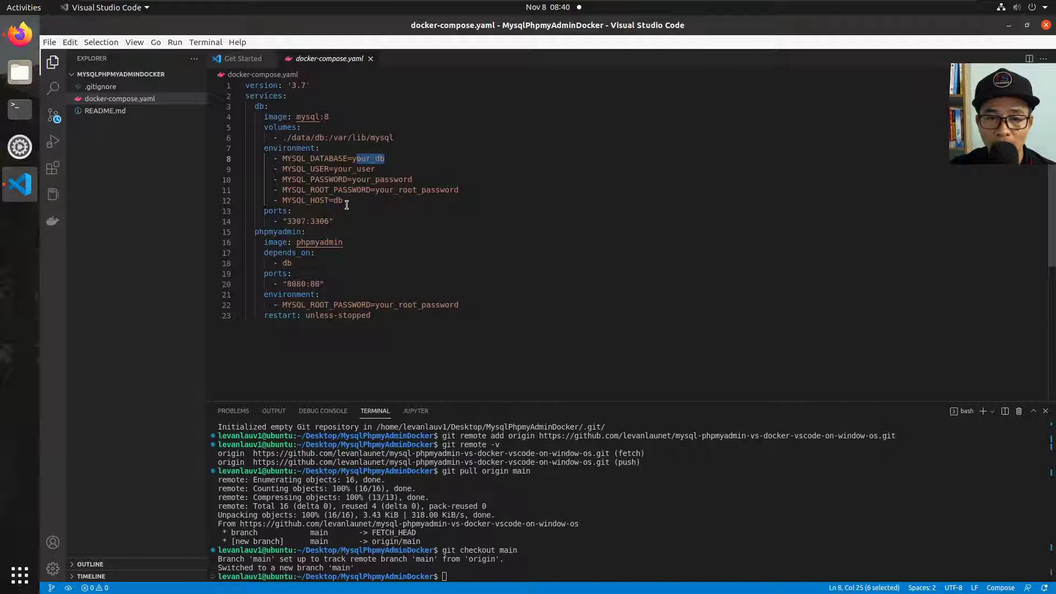
{"action": "left_click_drag", "start_coordinate": [344, 201], "coordinate": [290, 198]}
{"action": "left_click", "coordinate": [403, 222]}
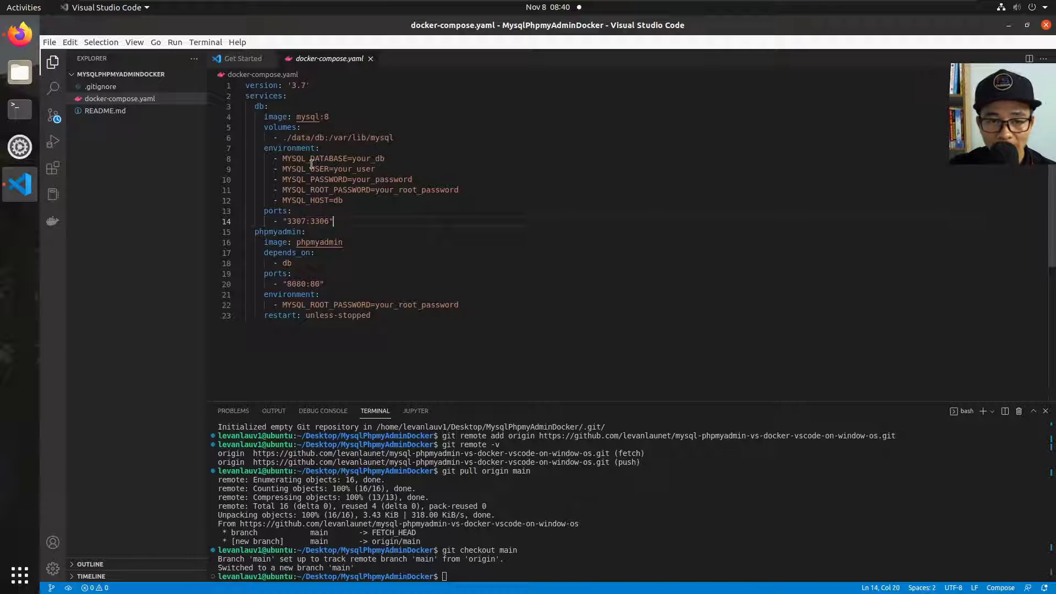
{"action": "left_click_drag", "start_coordinate": [282, 160], "coordinate": [354, 203]}
{"action": "left_click", "coordinate": [361, 217]}
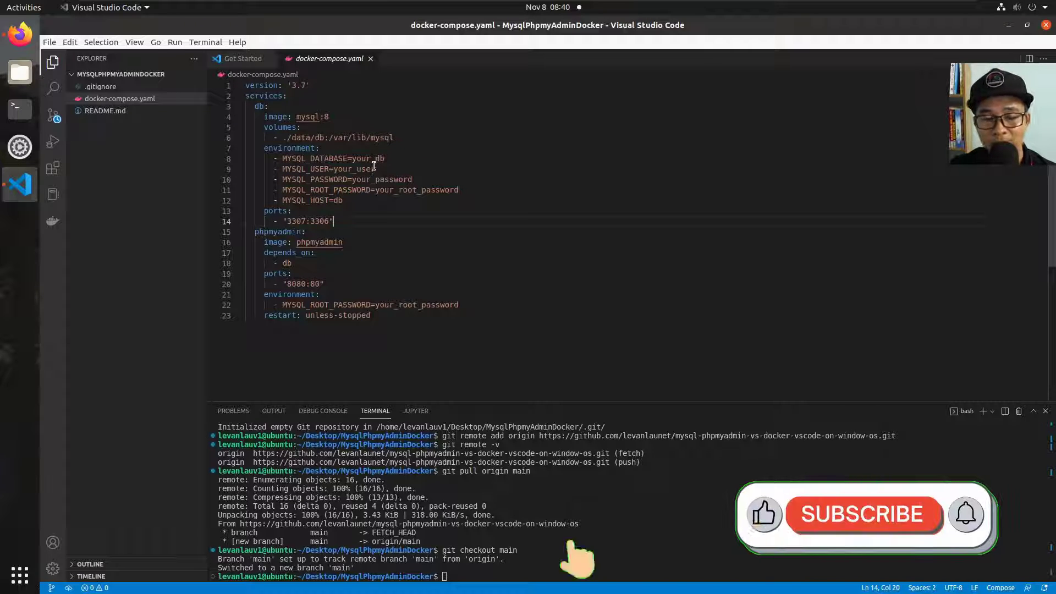
{"action": "left_click", "coordinate": [284, 159]}
{"action": "left_click_drag", "start_coordinate": [264, 148], "coordinate": [321, 151]}
{"action": "left_click", "coordinate": [356, 191]}
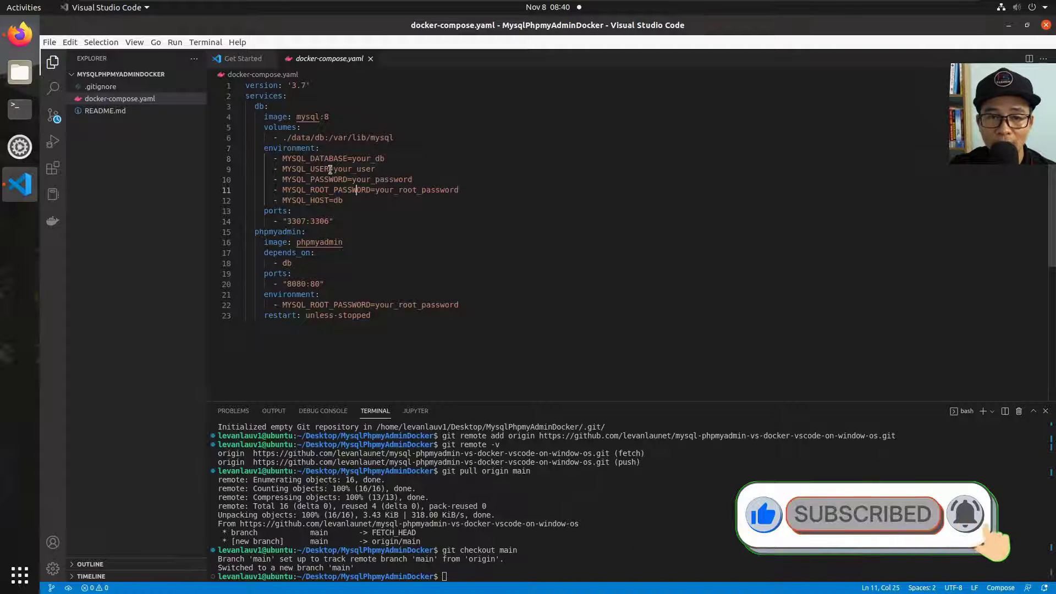
{"action": "left_click", "coordinate": [378, 212]}
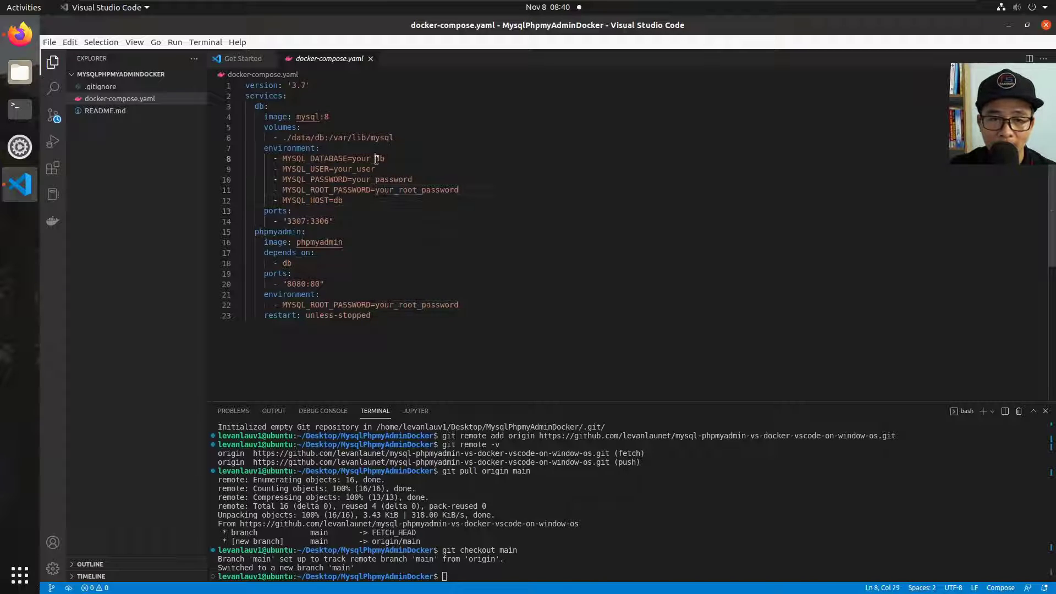
{"action": "left_click_drag", "start_coordinate": [374, 160], "coordinate": [353, 159]}
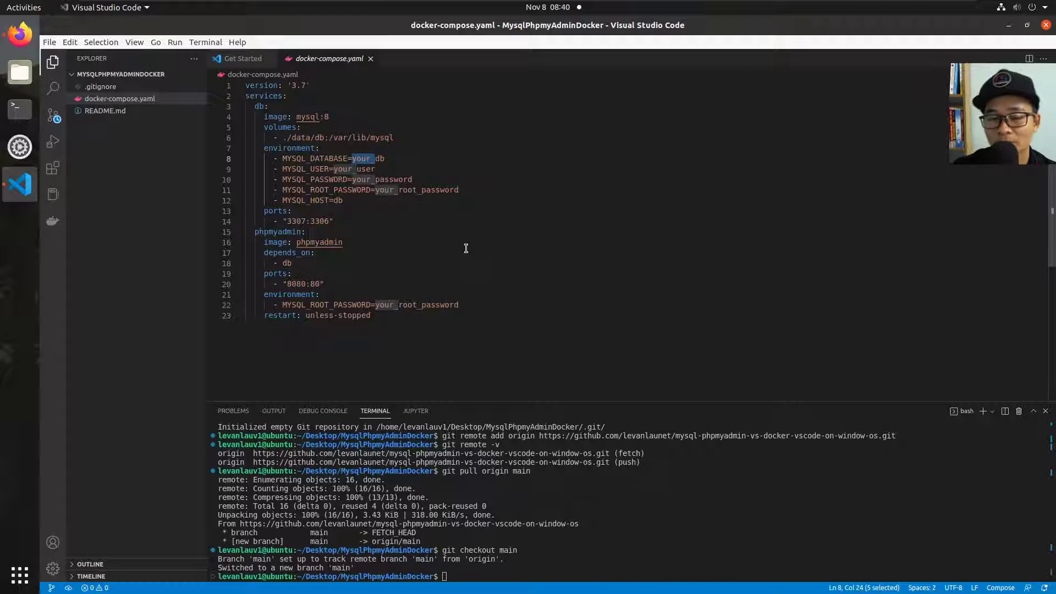
Replace the your_ prefix with my in the database, user, password and root password values.
{"action": "type", "text": "my"}
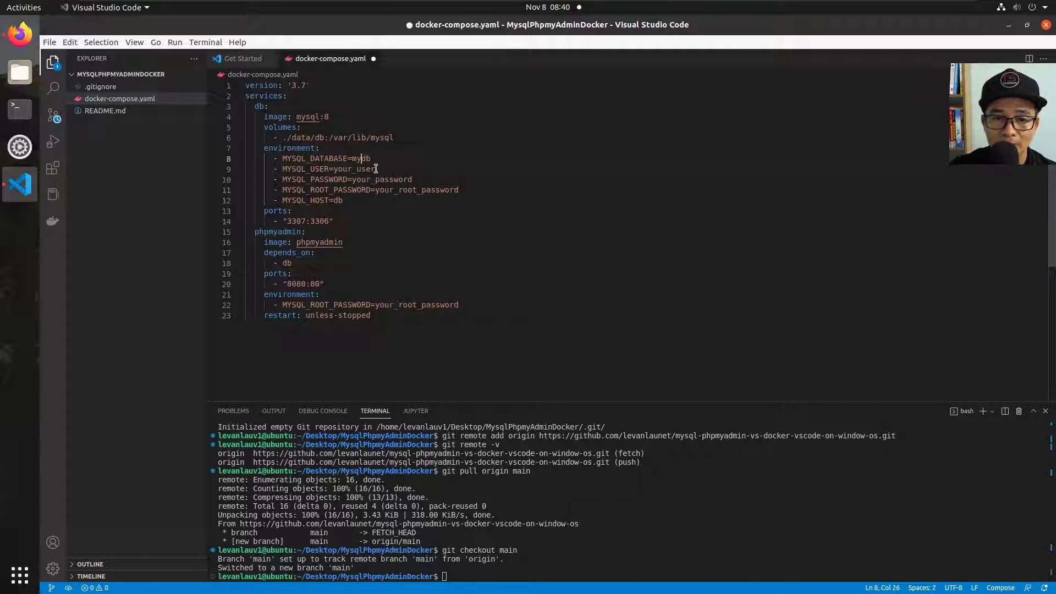
{"action": "left_click_drag", "start_coordinate": [358, 169], "coordinate": [333, 169]}
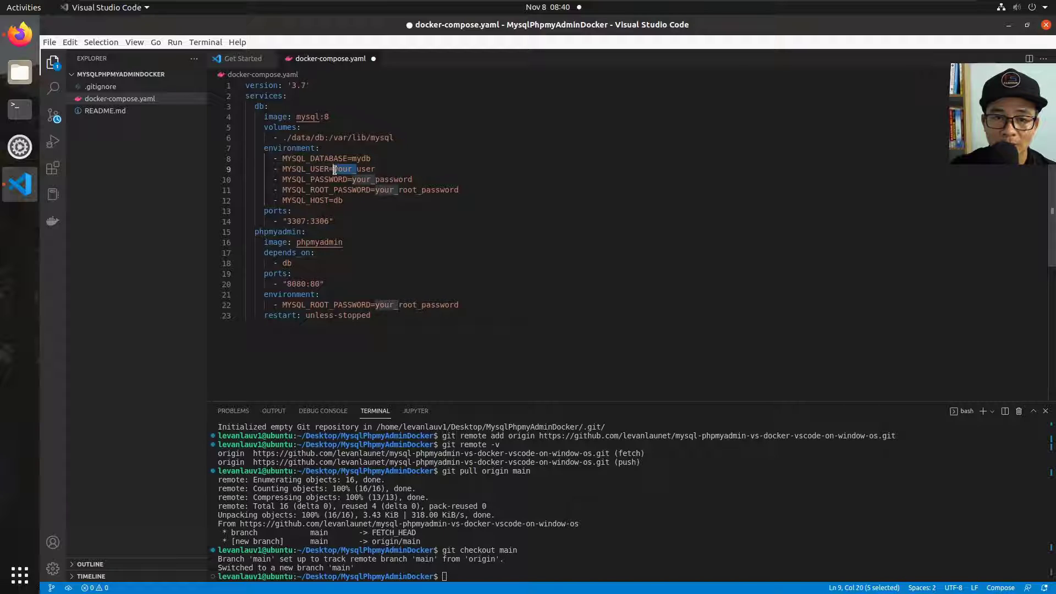
{"action": "type", "text": "my"}
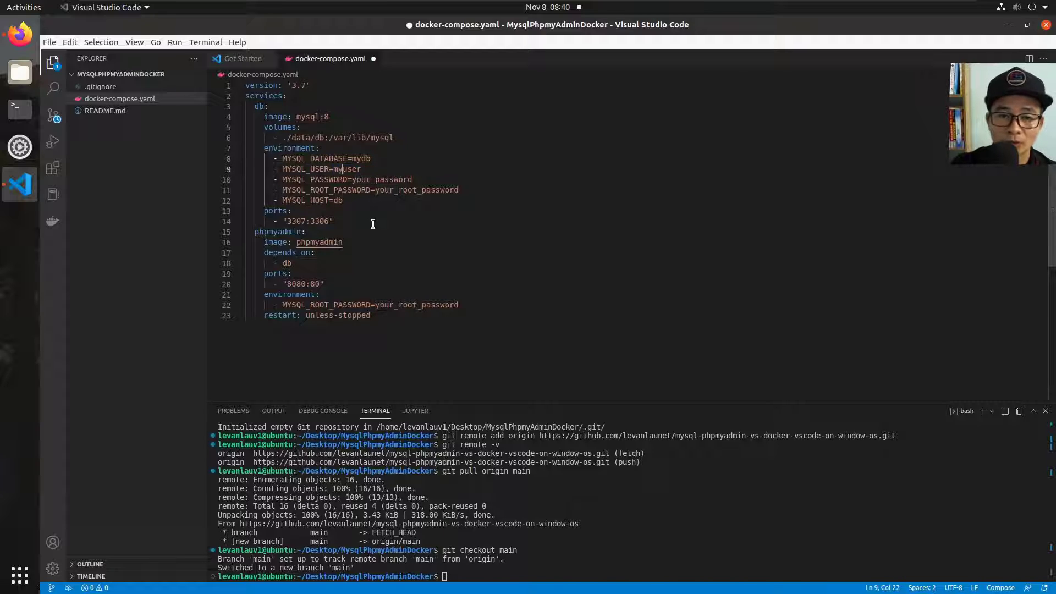
{"action": "left_click_drag", "start_coordinate": [374, 180], "coordinate": [352, 180]}
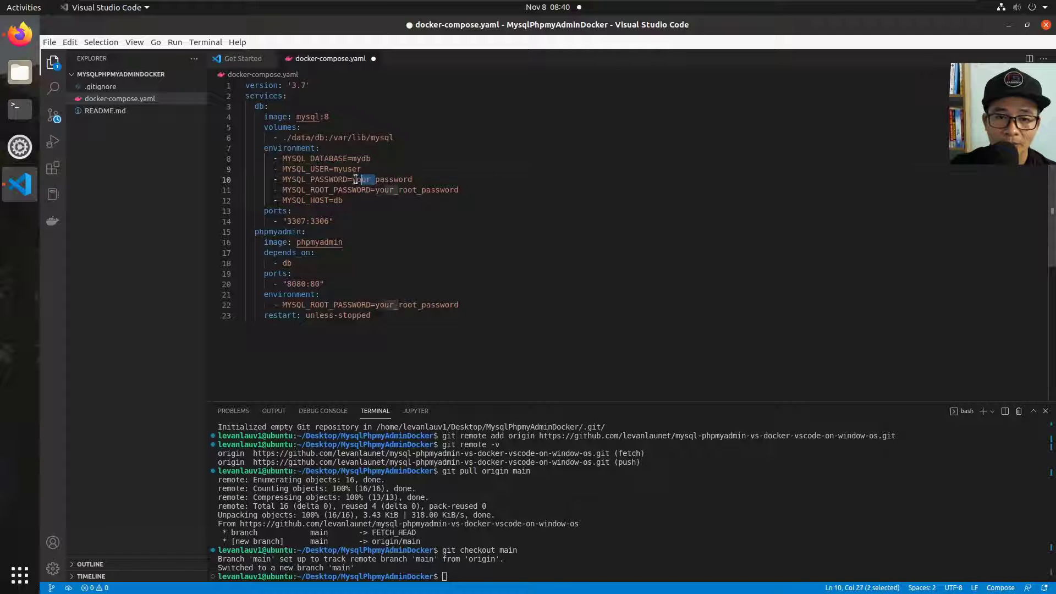
{"action": "type", "text": "my"}
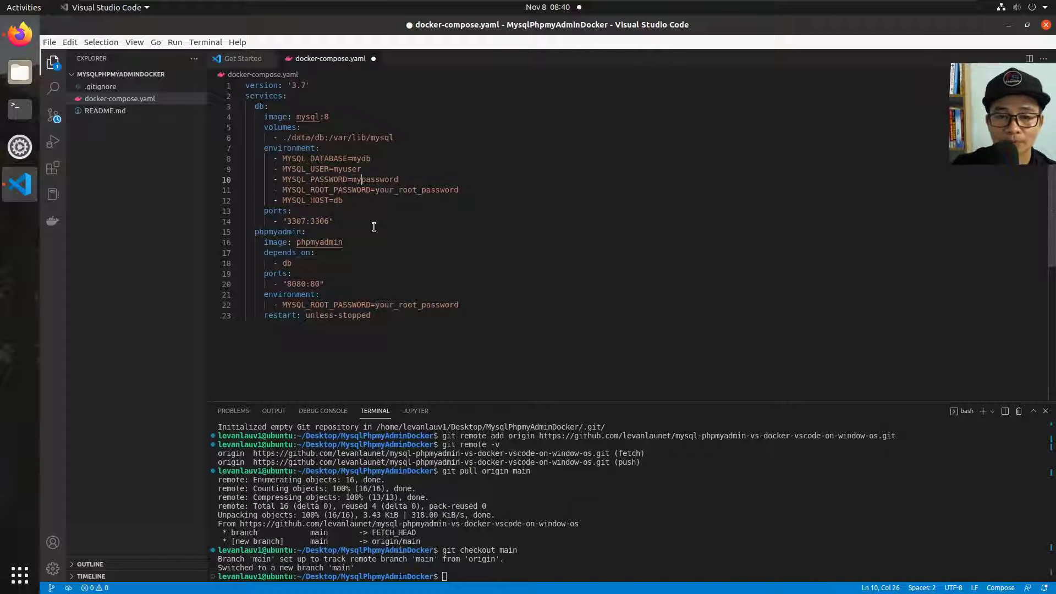
{"action": "left_click", "coordinate": [406, 220]}
{"action": "left_click_drag", "start_coordinate": [400, 191], "coordinate": [375, 191]}
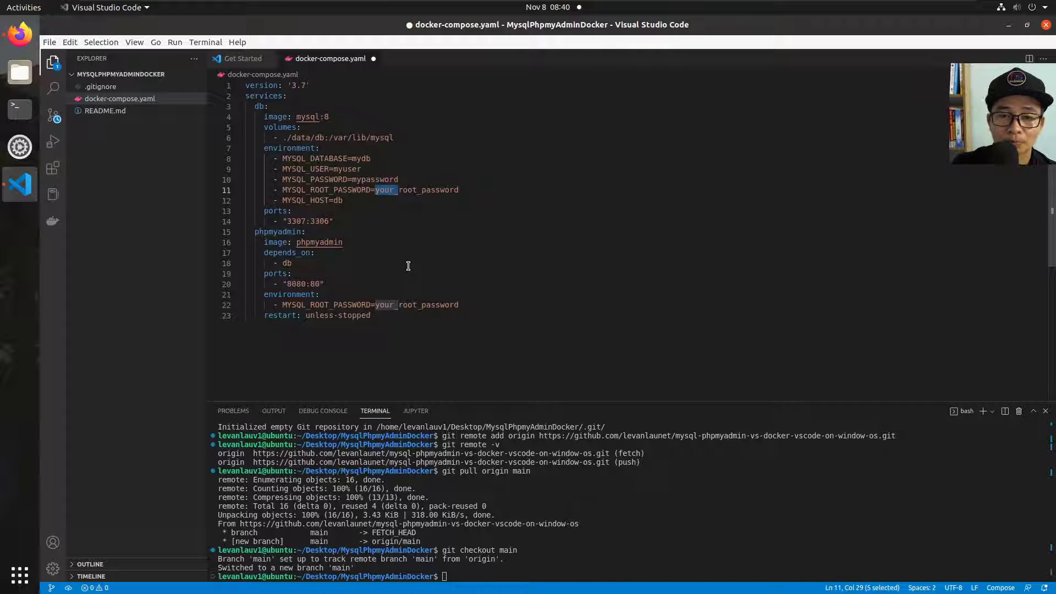
{"action": "key", "text": "Left"}
{"action": "key", "text": "Delete"}
{"action": "key", "text": "Delete"}
{"action": "key", "text": "Delete"}
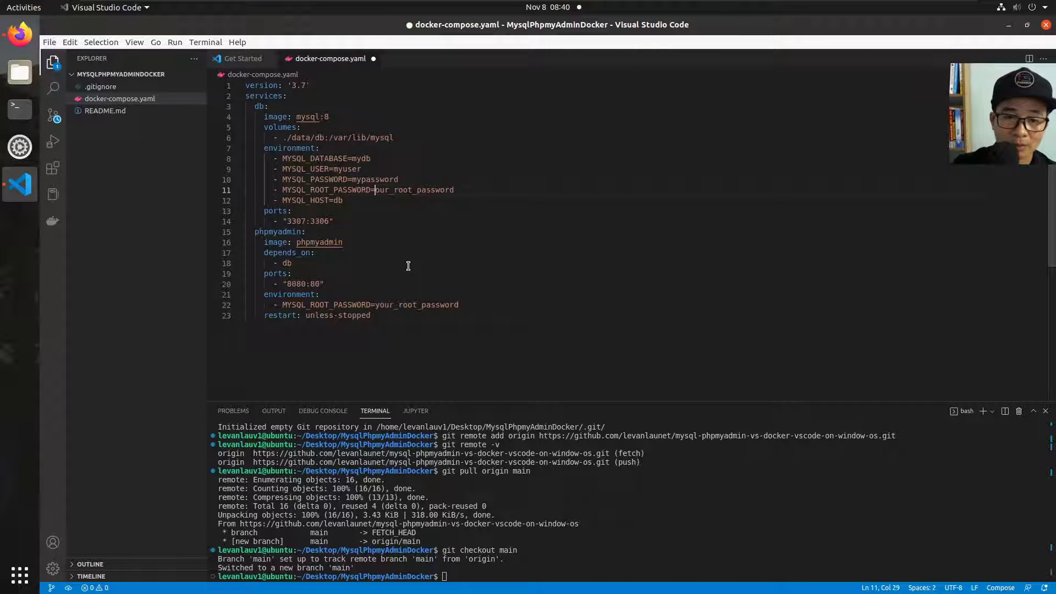
{"action": "key", "text": "Delete"}
{"action": "type", "text": "my"}
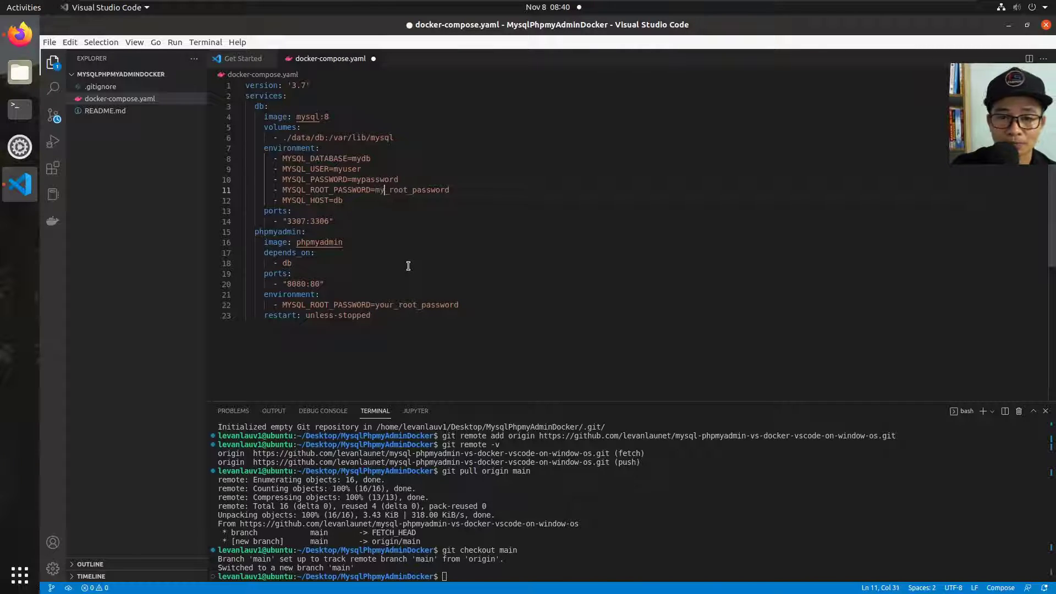
{"action": "left_click", "coordinate": [415, 253]}
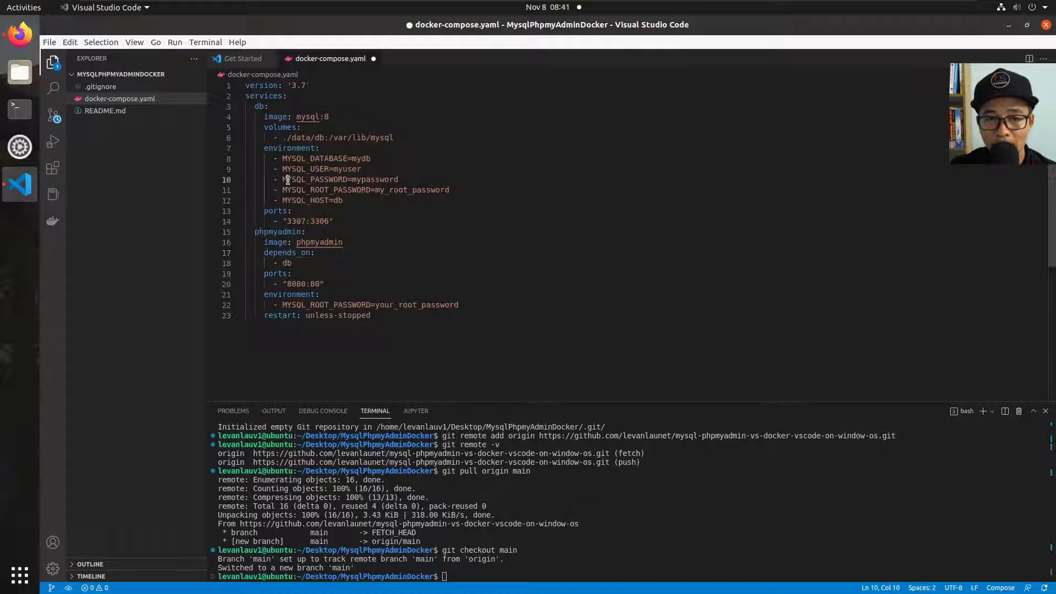
{"action": "left_click_drag", "start_coordinate": [287, 179], "coordinate": [332, 170]}
{"action": "key", "text": "Down"}
{"action": "key", "text": "Down"}
{"action": "key", "text": "Down"}
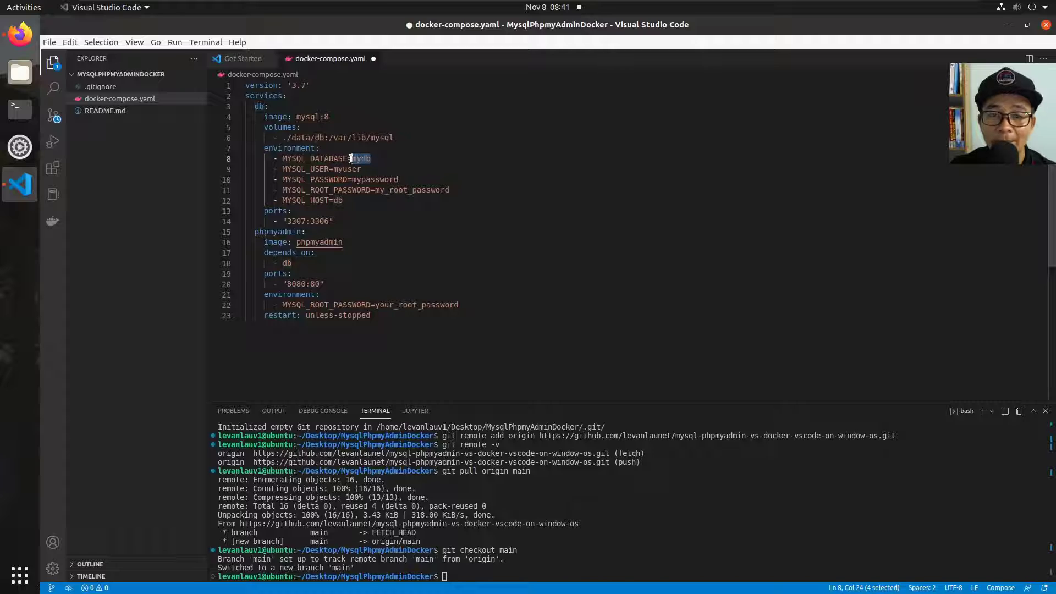
{"action": "left_click", "coordinate": [369, 212]}
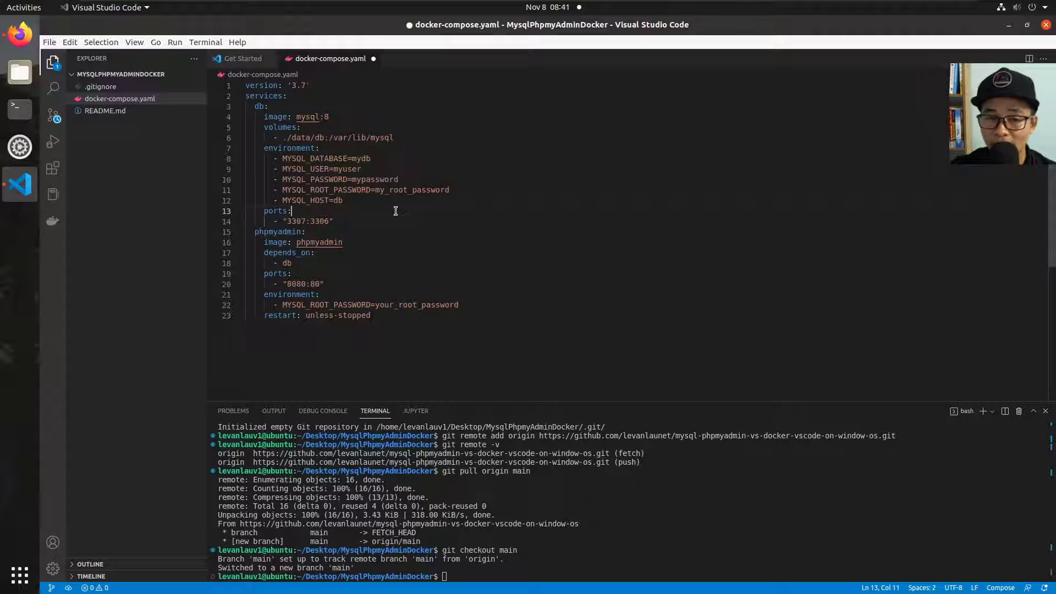
{"action": "left_click", "coordinate": [406, 232]}
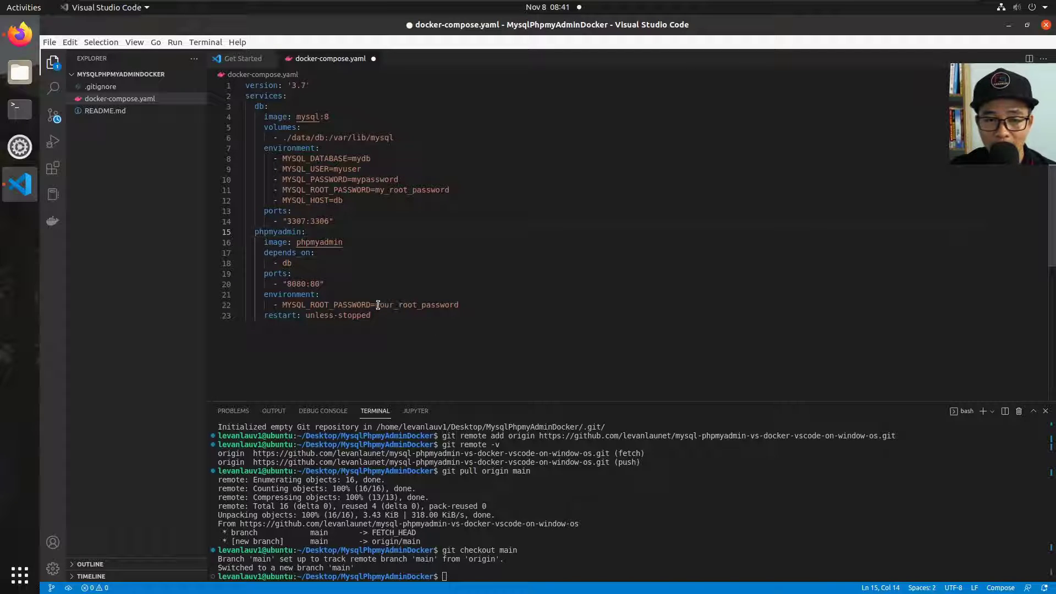
{"action": "left_click_drag", "start_coordinate": [380, 306], "coordinate": [394, 306]}
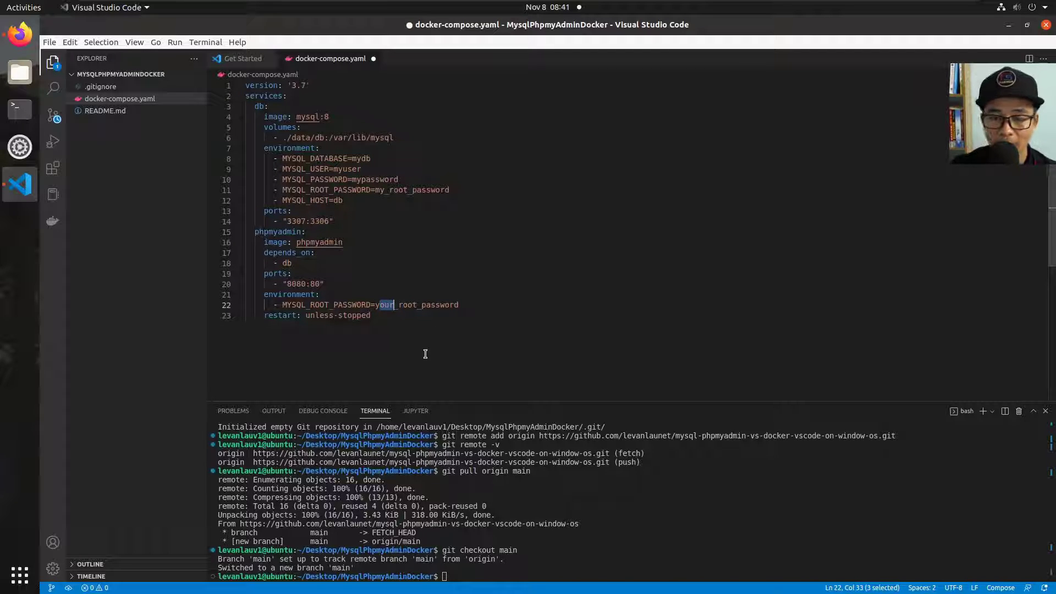
{"action": "key", "text": "BackSpace"}
{"action": "key", "text": "BackSpace"}
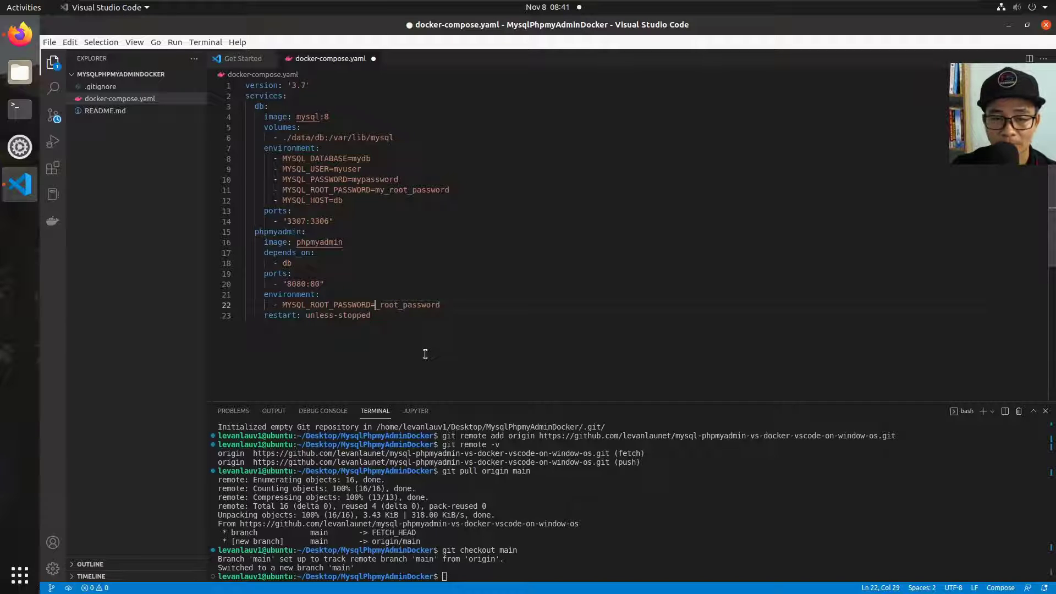
{"action": "type", "text": "my"}
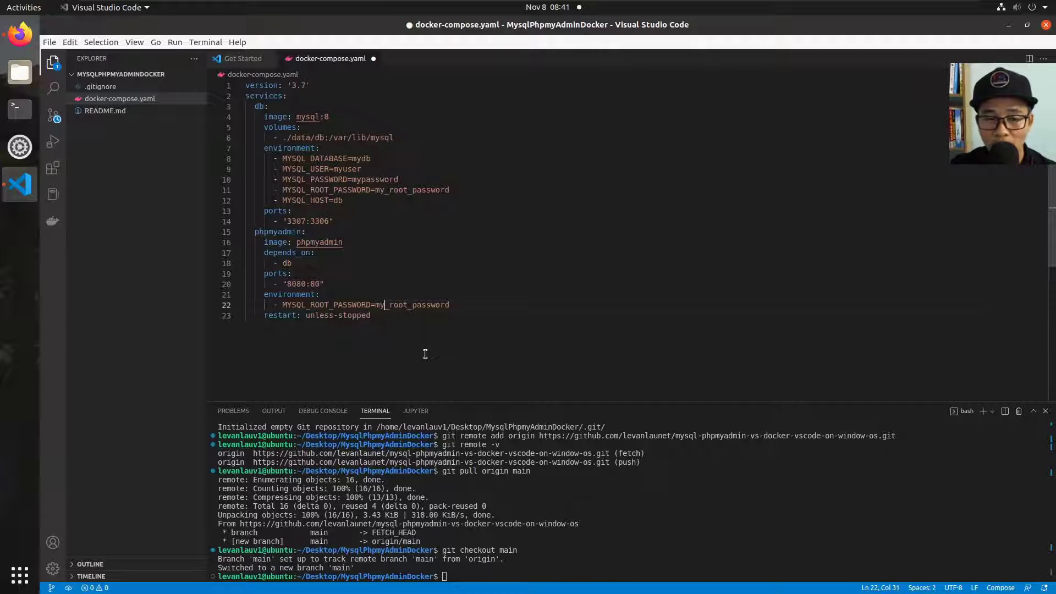
{"action": "left_click", "coordinate": [285, 190]}
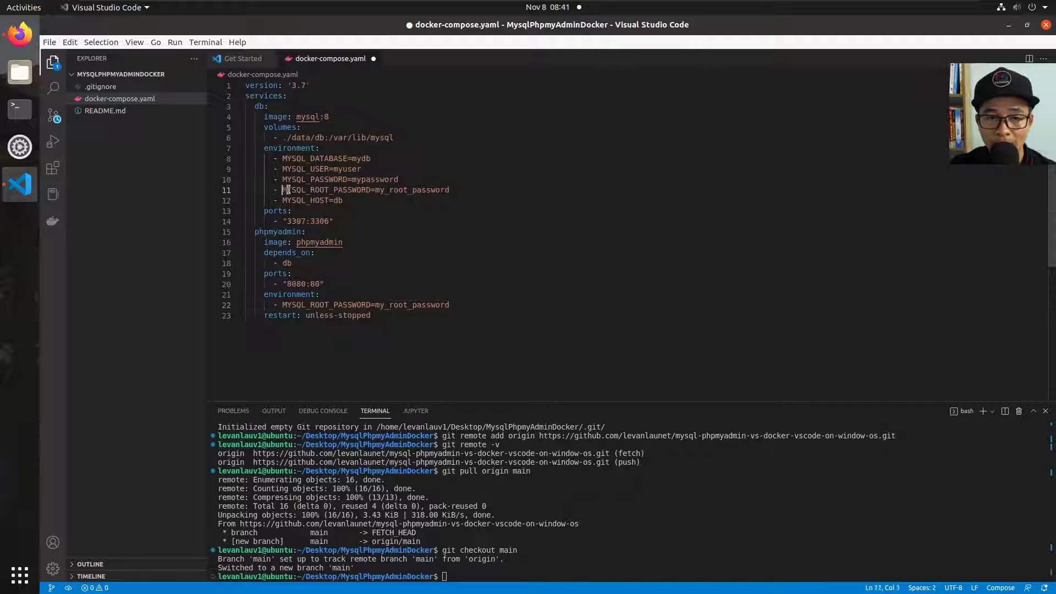
{"action": "left_click_drag", "start_coordinate": [288, 189], "coordinate": [372, 191]}
{"action": "left_click", "coordinate": [374, 198]}
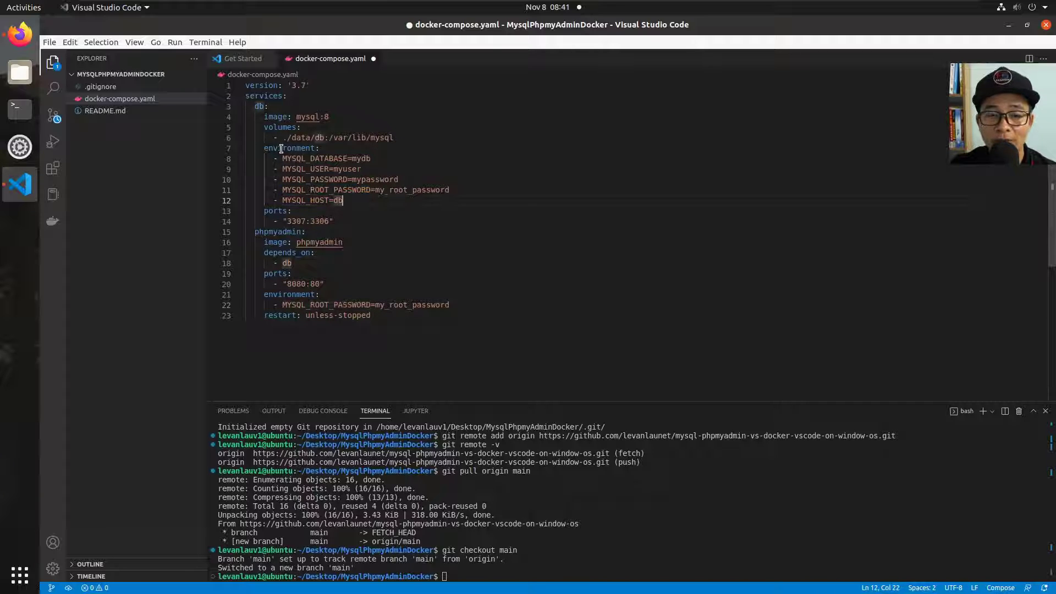
{"action": "left_click", "coordinate": [398, 317]}
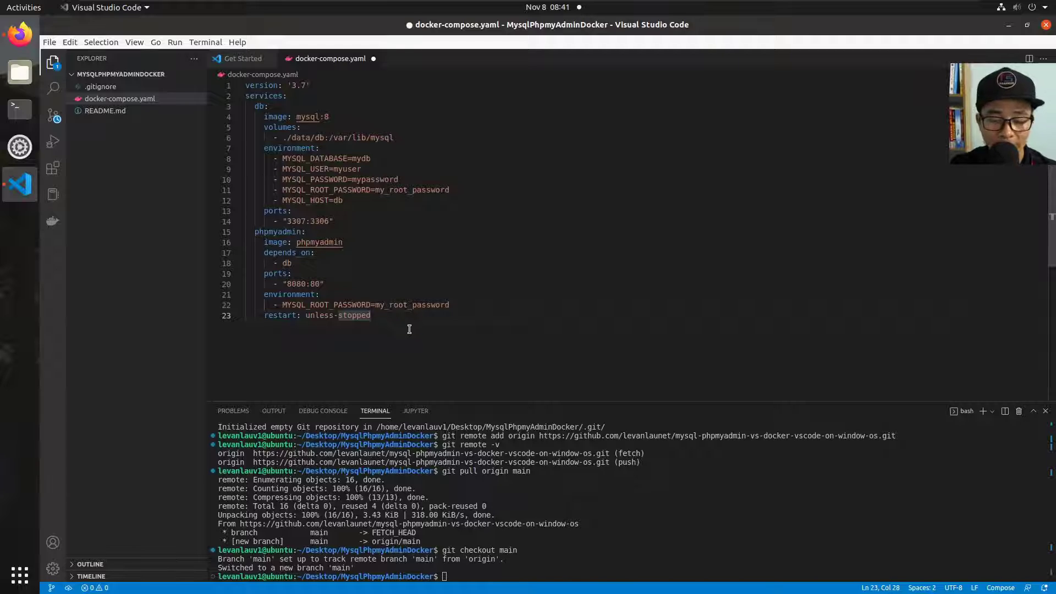
{"action": "key", "text": "ctrl+s"}
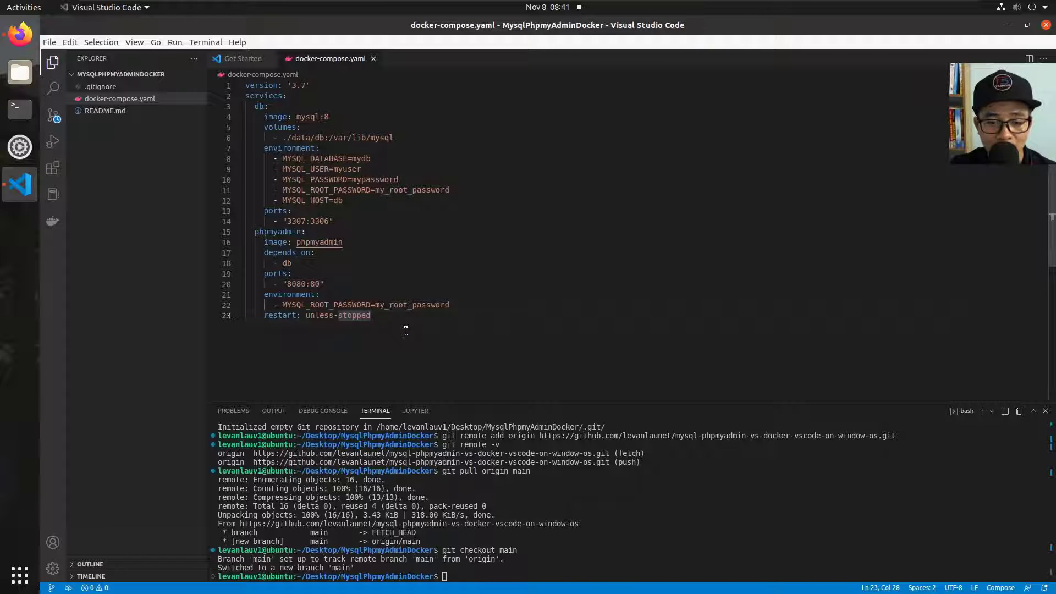
Copy the tutorial's docker-compose up --build -d command into the clipboard.
{"action": "left_click", "coordinate": [20, 34]}
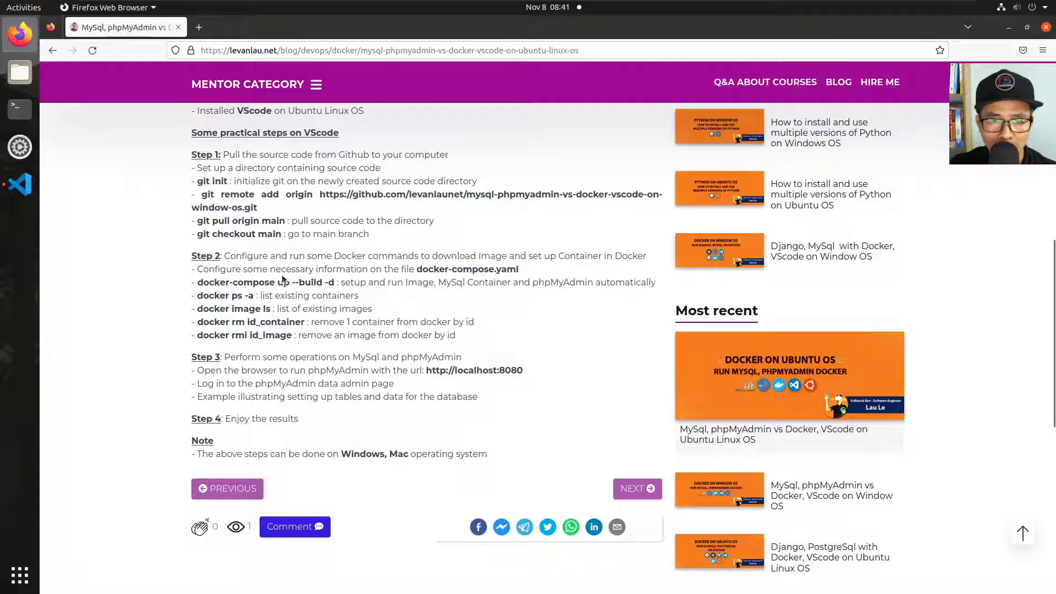
{"action": "left_click_drag", "start_coordinate": [197, 282], "coordinate": [335, 284]}
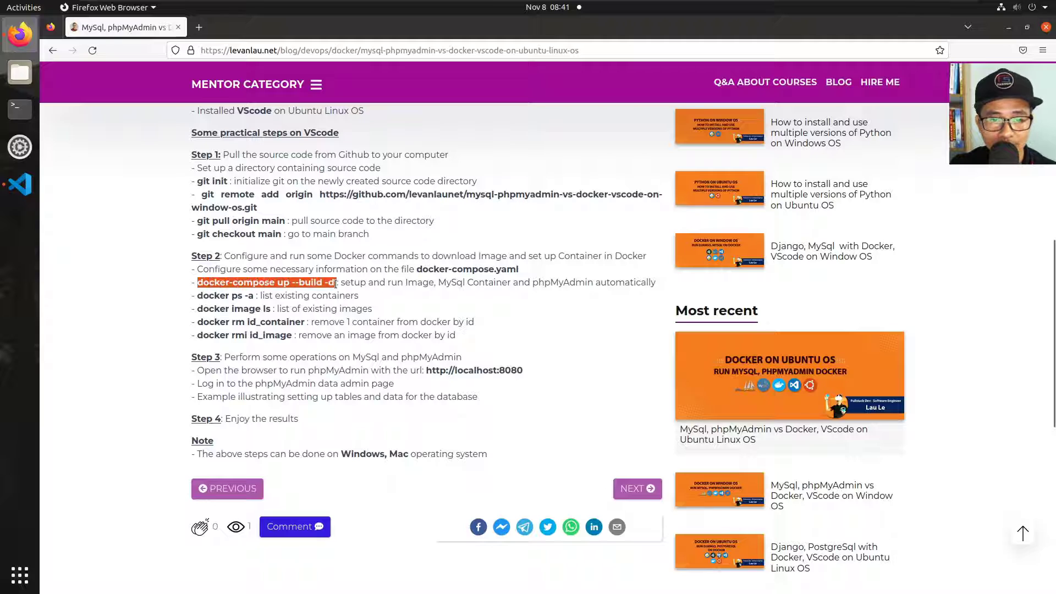
{"action": "right_click", "coordinate": [264, 284]}
{"action": "left_click", "coordinate": [291, 295]}
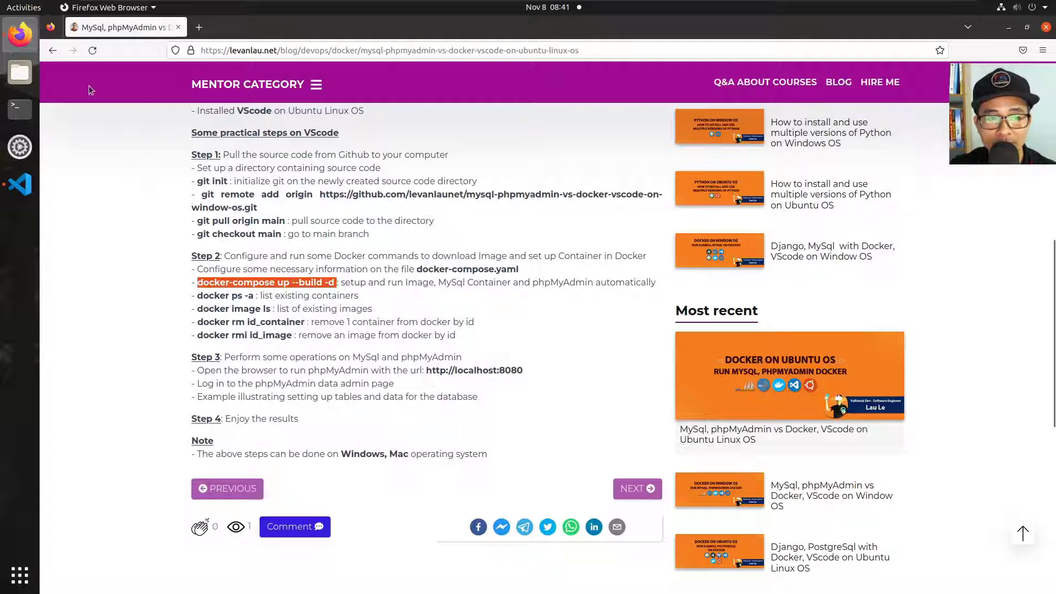
{"action": "left_click", "coordinate": [19, 186]}
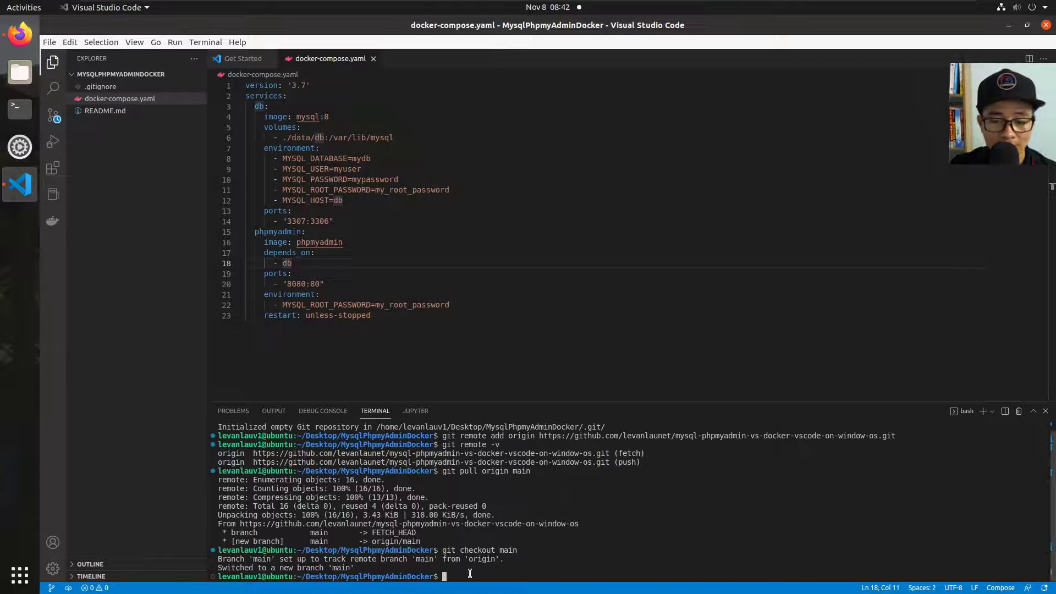
List Docker images with sudo docker image ls, entering the sudo password.
{"action": "type", "text": "sudo"}
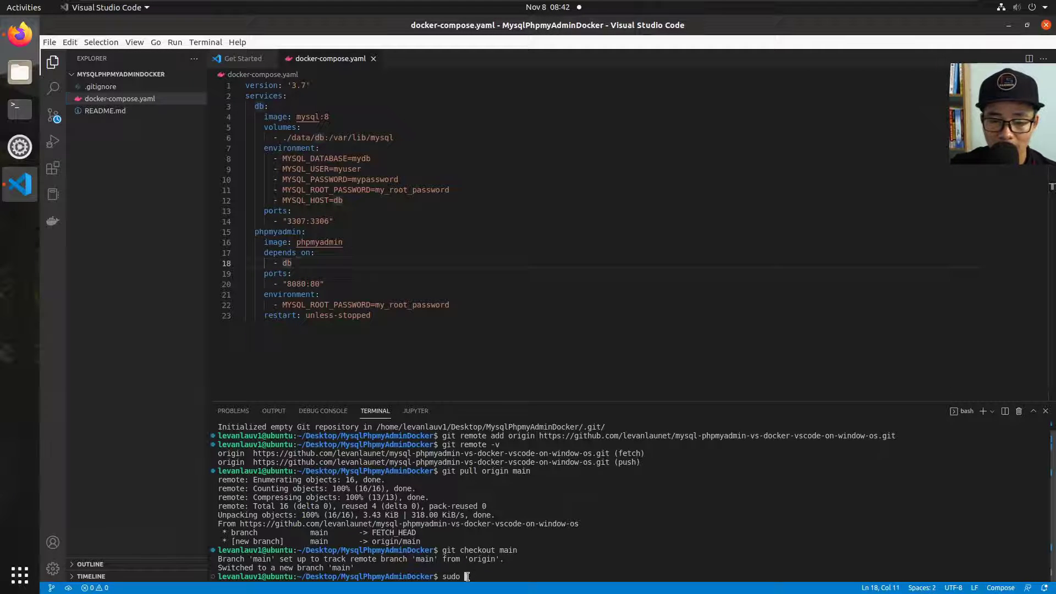
{"action": "right_click", "coordinate": [467, 576]}
{"action": "left_click", "coordinate": [493, 495]}
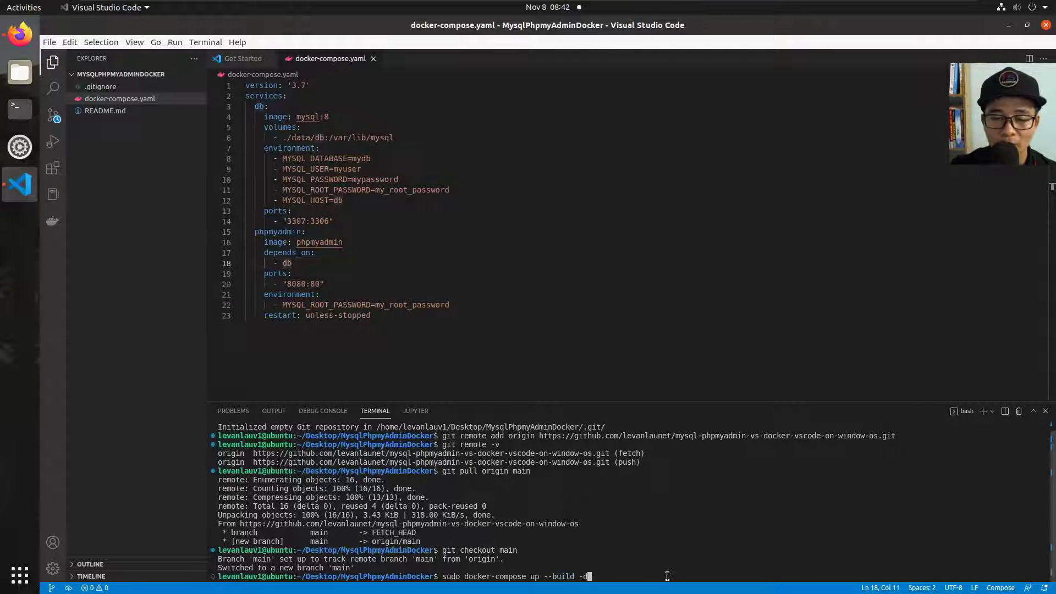
{"action": "key", "text": "BackSpace"}
{"action": "key", "text": "BackSpace"}
{"action": "key", "text": "BackSpace"}
{"action": "key", "text": "BackSpace"}
{"action": "key", "text": "BackSpace"}
{"action": "key", "text": "BackSpace"}
{"action": "key", "text": "BackSpace"}
{"action": "key", "text": "BackSpace"}
{"action": "key", "text": "BackSpace"}
{"action": "key", "text": "BackSpace"}
{"action": "key", "text": "BackSpace"}
{"action": "key", "text": "BackSpace"}
{"action": "key", "text": "BackSpace"}
{"action": "key", "text": "BackSpace"}
{"action": "key", "text": "BackSpace"}
{"action": "key", "text": "BackSpace"}
{"action": "key", "text": "BackSpace"}
{"action": "key", "text": "BackSpace"}
{"action": "key", "text": "BackSpace"}
{"action": "key", "text": "BackSpace"}
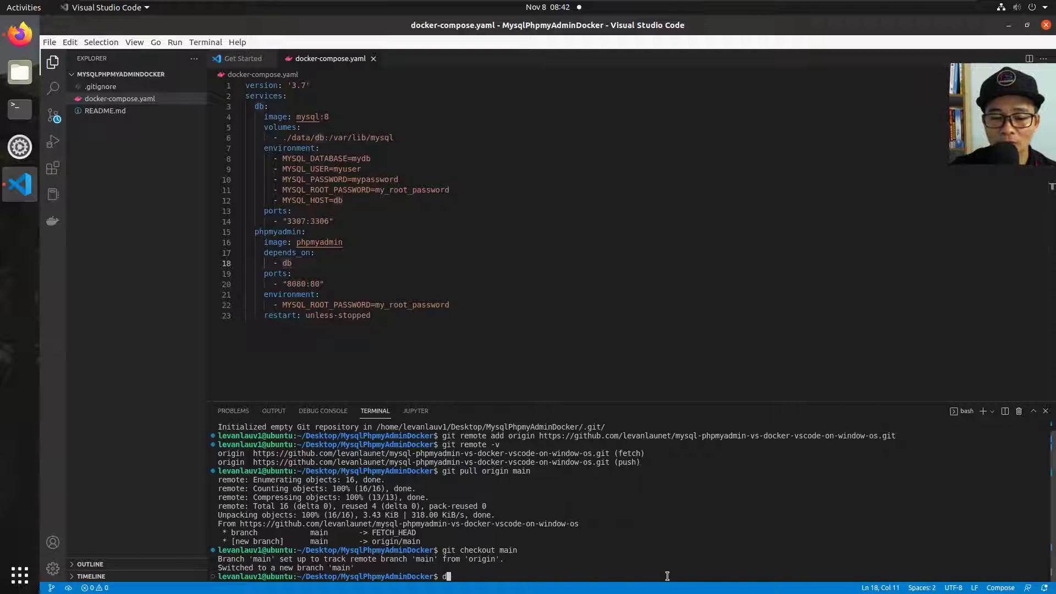
{"action": "type", "text": "sudo docker"}
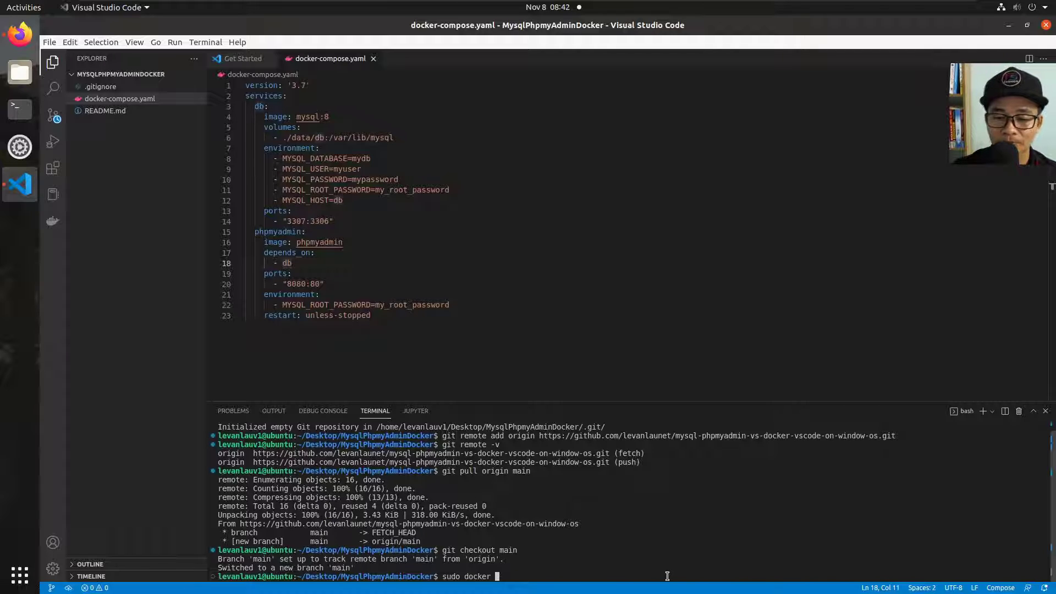
{"action": "type", "text": "image ls"}
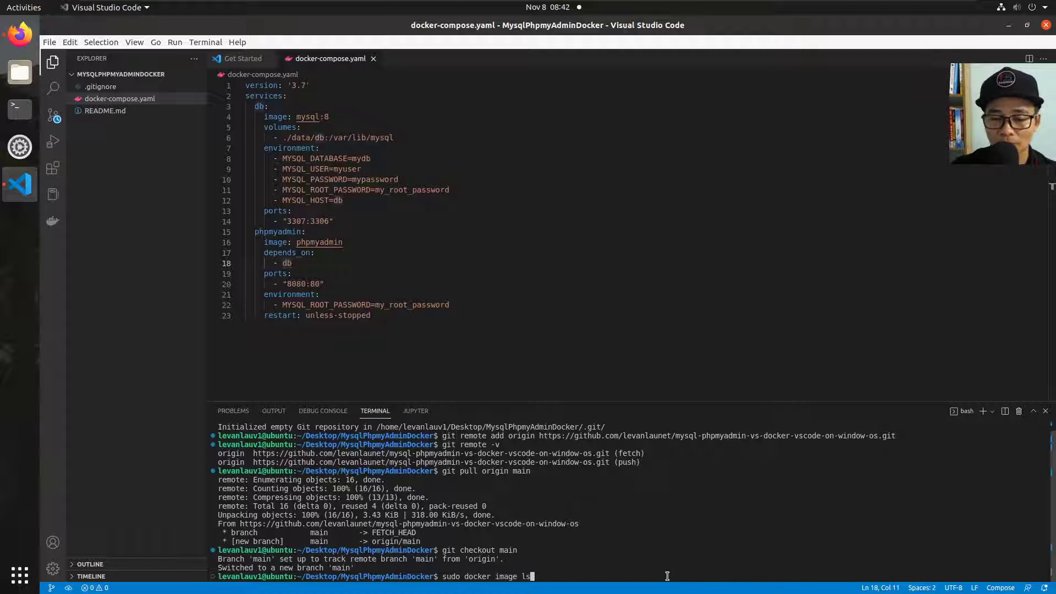
{"action": "key", "text": "Return"}
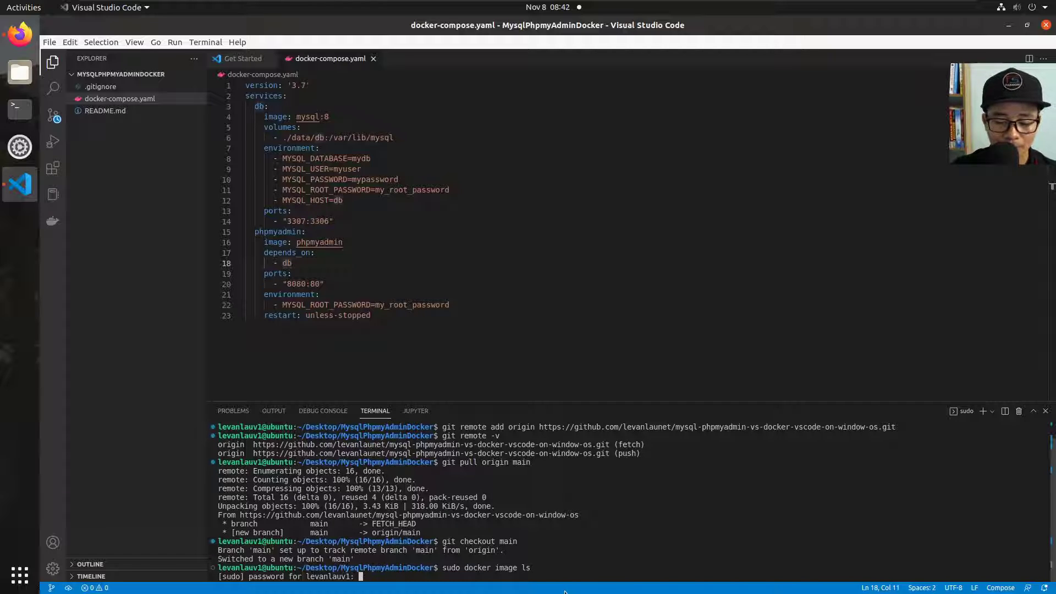
{"action": "key", "text": "Return"}
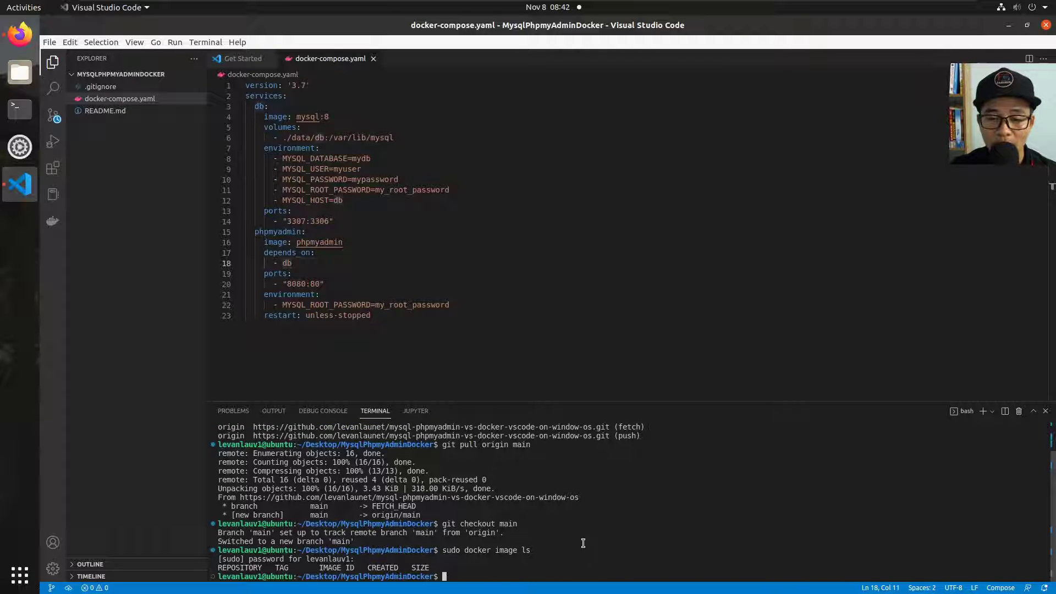
Run sudo docker ps -a to confirm no containers exist yet.
{"action": "key", "text": "Up"}
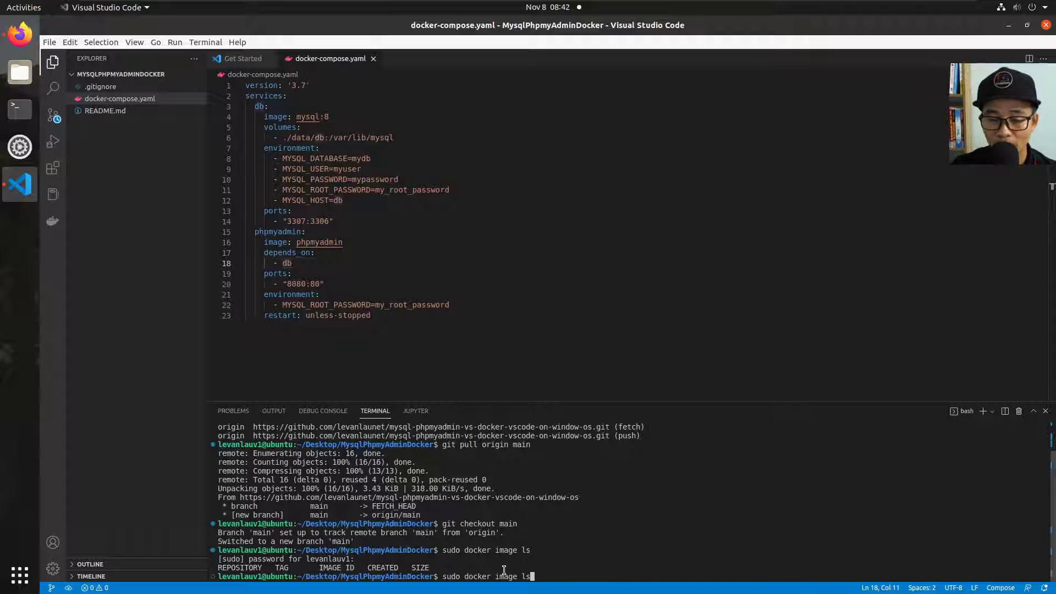
{"action": "key", "text": "BackSpace"}
{"action": "key", "text": "BackSpace"}
{"action": "key", "text": "BackSpace"}
{"action": "key", "text": "BackSpace"}
{"action": "key", "text": "BackSpace"}
{"action": "key", "text": "BackSpace"}
{"action": "key", "text": "BackSpace"}
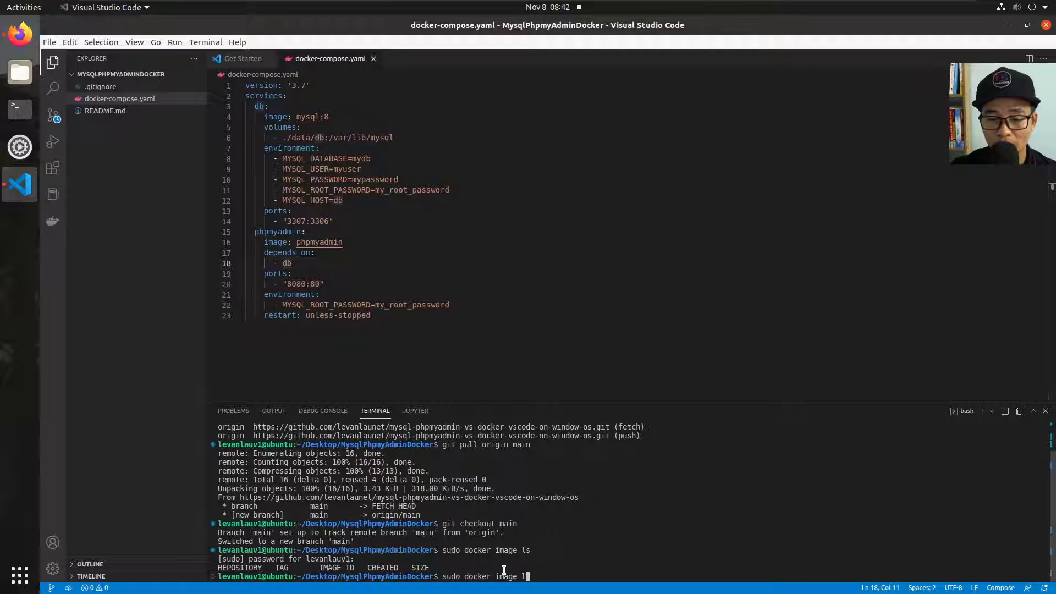
{"action": "key", "text": "BackSpace"}
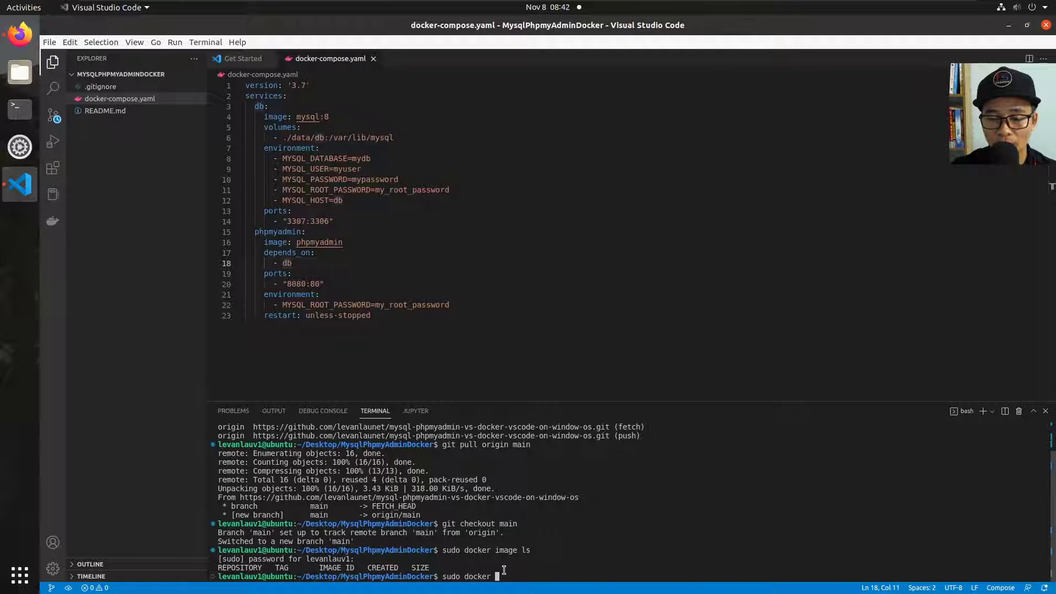
{"action": "type", "text": "ps"}
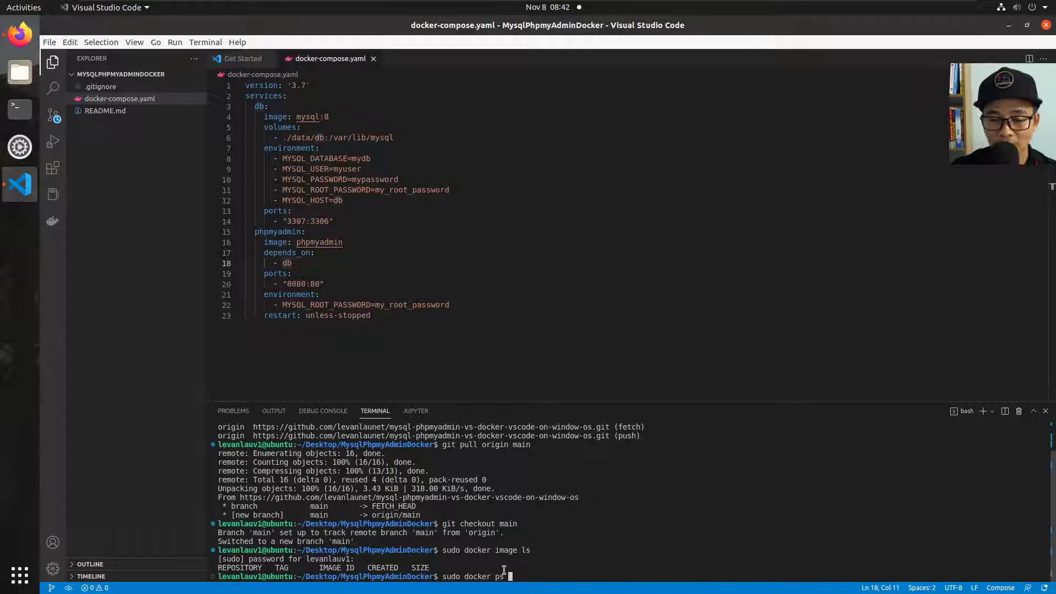
{"action": "type", "text": " -a"}
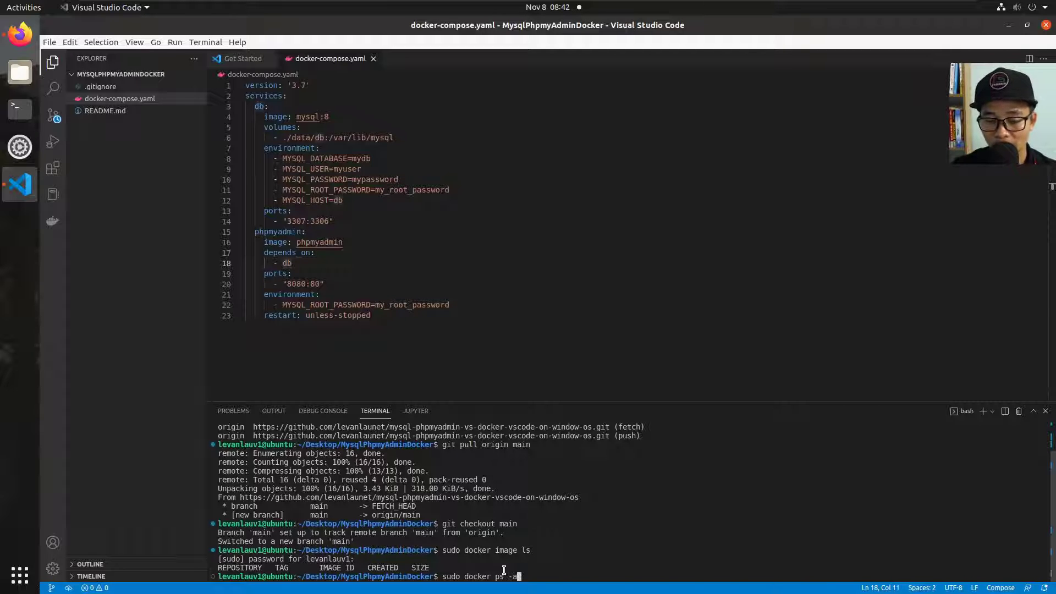
{"action": "key", "text": "Return"}
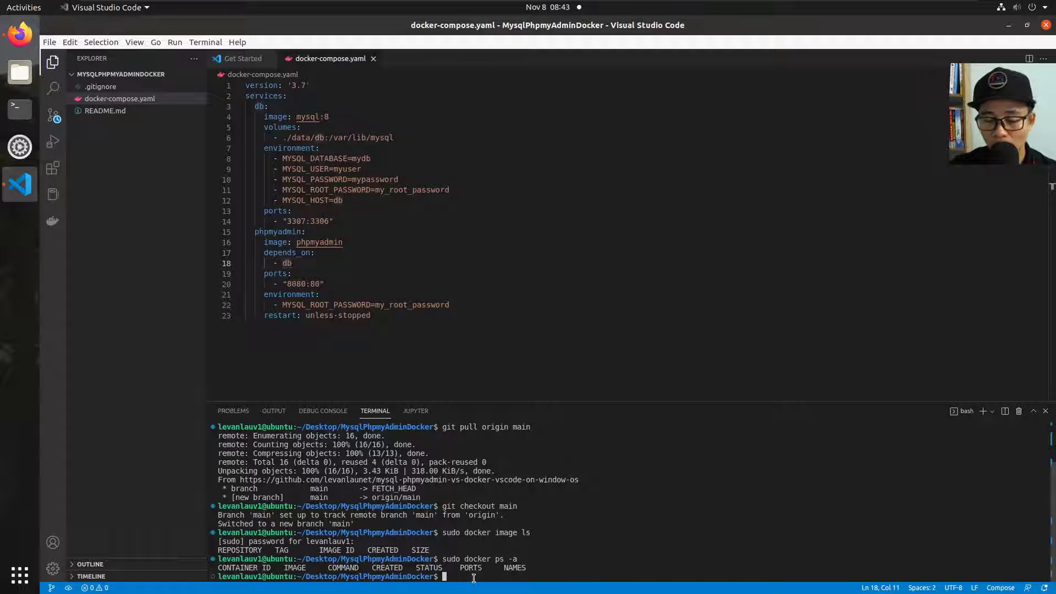
Run sudo docker-compose up --build -d to build and start the containers.
{"action": "type", "text": "sudo"}
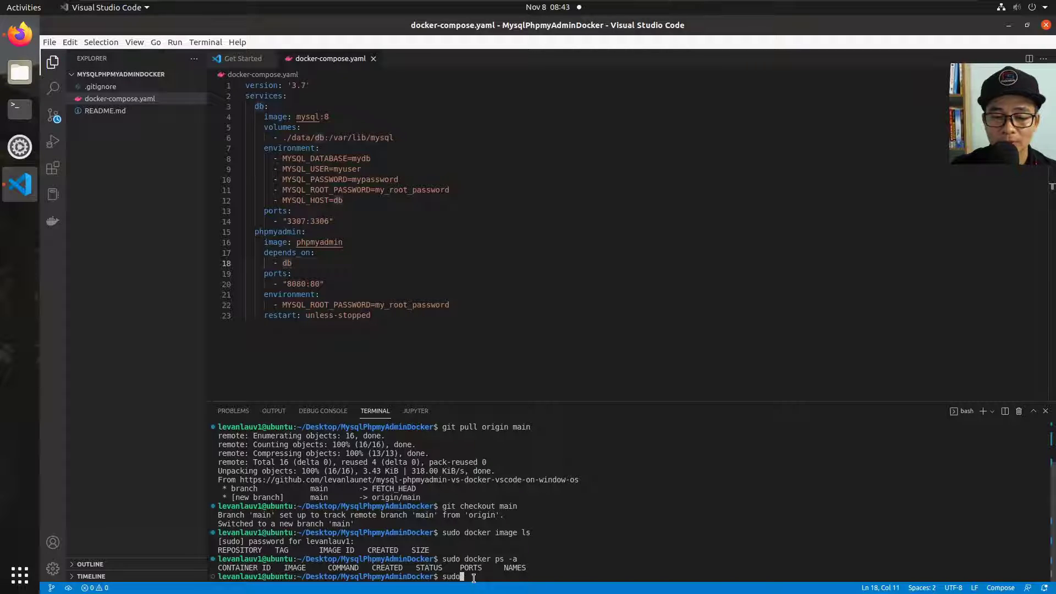
{"action": "type", "text": " docker"}
{"action": "key", "text": "BackSpace"}
{"action": "key", "text": "BackSpace"}
{"action": "key", "text": "BackSpace"}
{"action": "key", "text": "BackSpace"}
{"action": "key", "text": "BackSpace"}
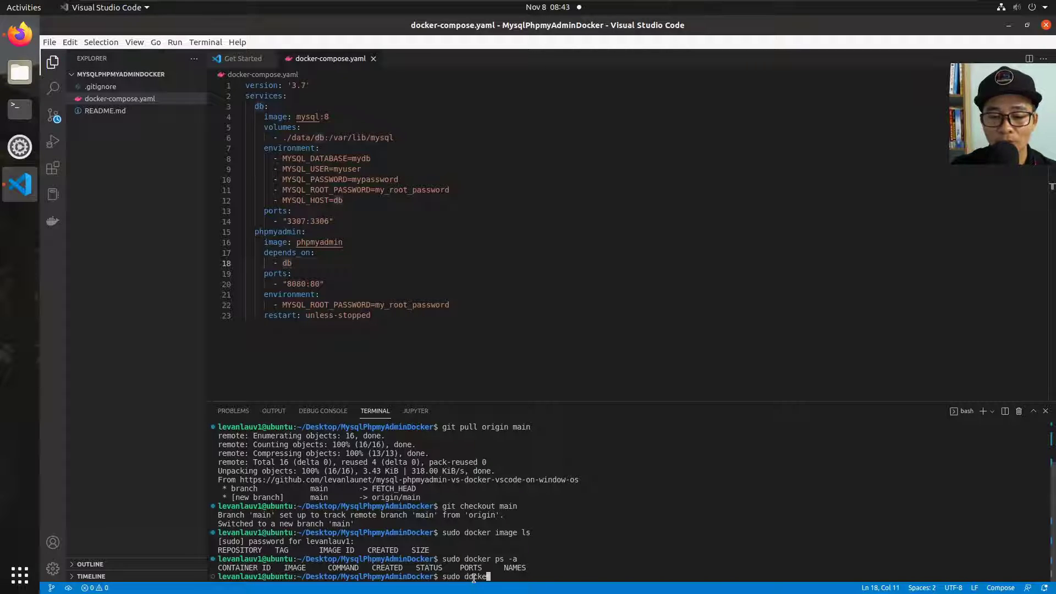
{"action": "type", "text": "ocker"}
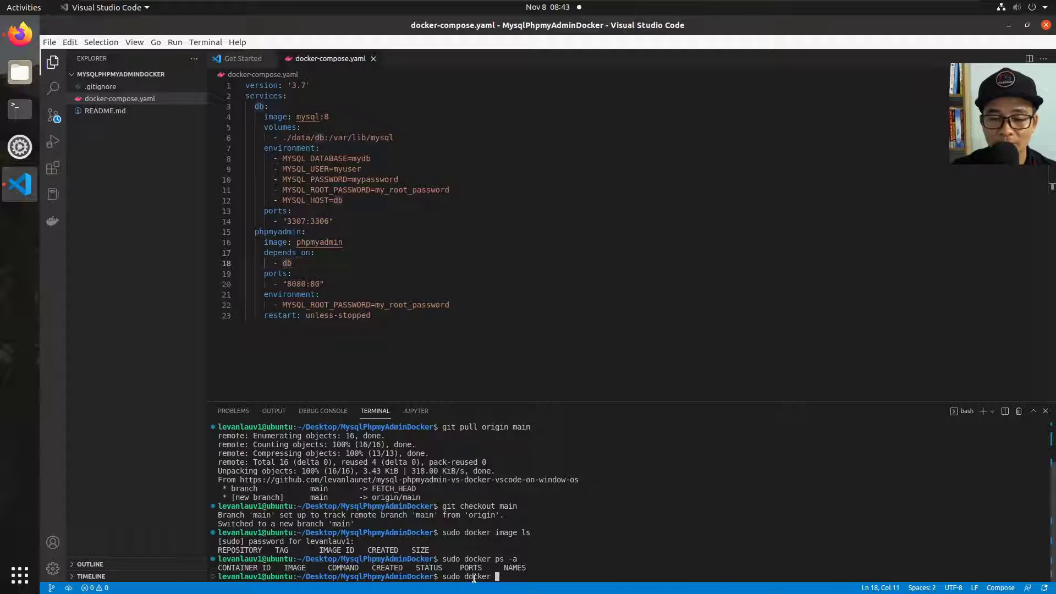
{"action": "key", "text": "BackSpace"}
{"action": "type", "text": "-co"}
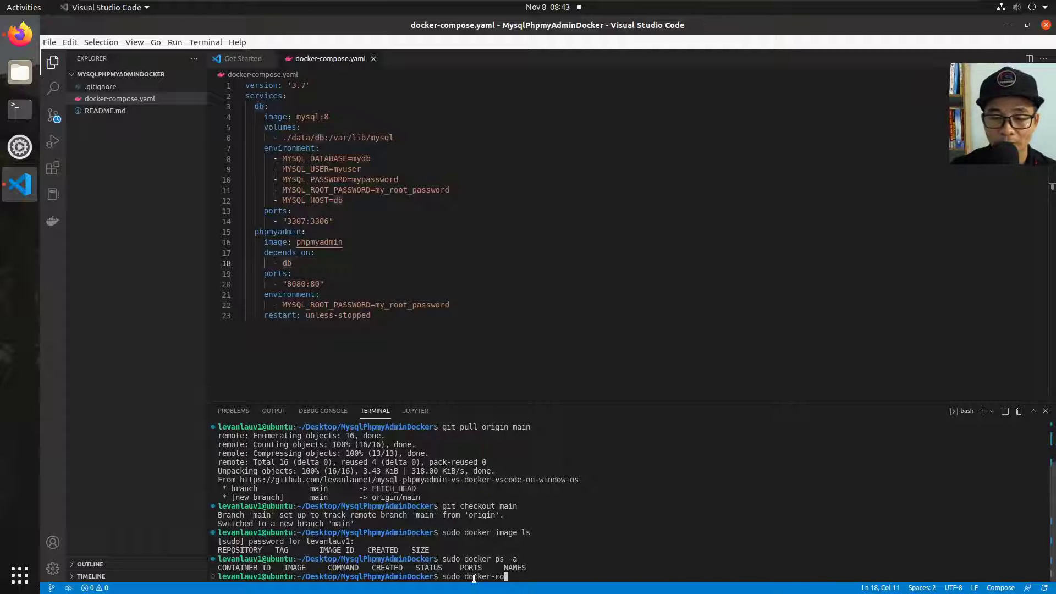
{"action": "type", "text": "mpose up "}
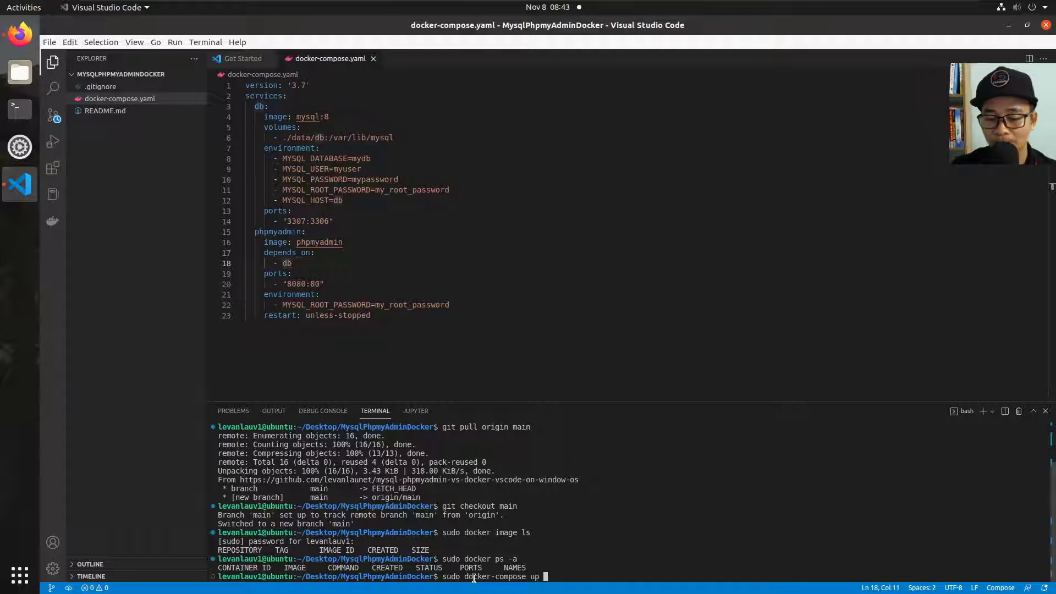
{"action": "type", "text": "--build -d"}
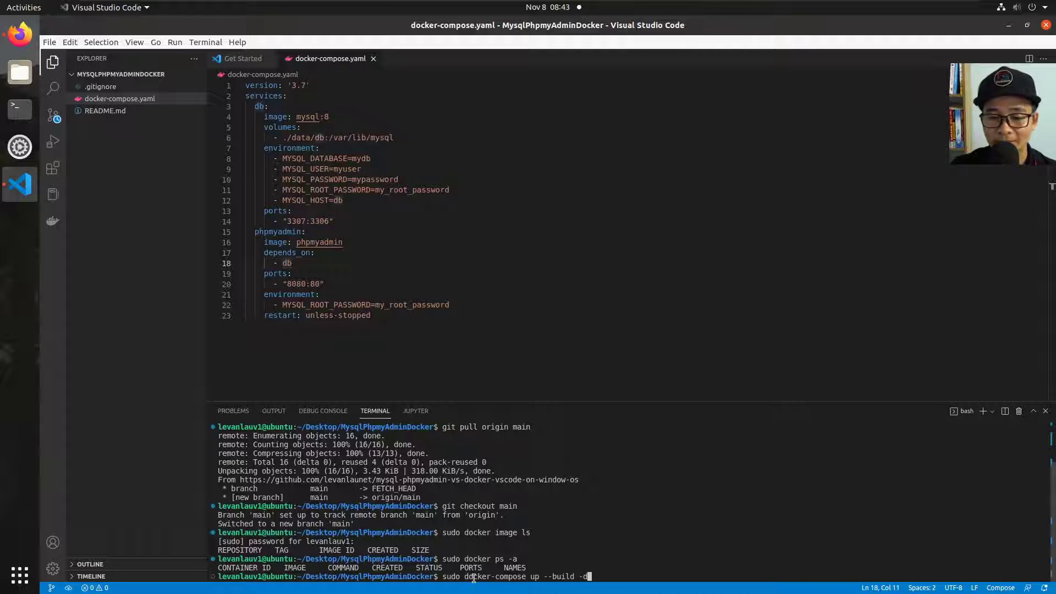
{"action": "key", "text": "Return"}
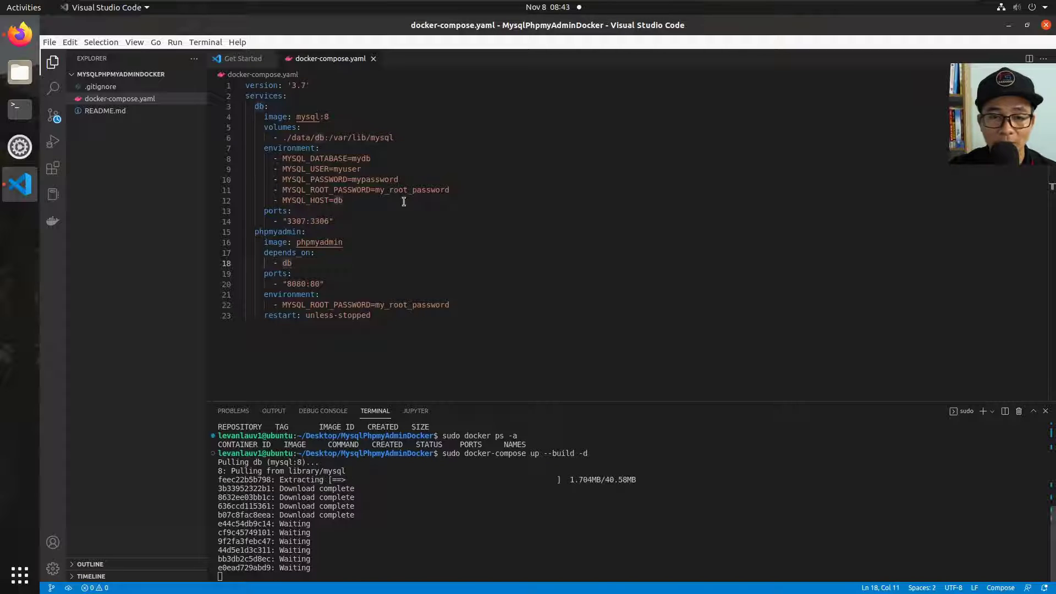
Highlight the mysql:8 image on line 4 and enter sudo docker image ls in the terminal.
{"action": "left_click_drag", "start_coordinate": [297, 117], "coordinate": [358, 117]}
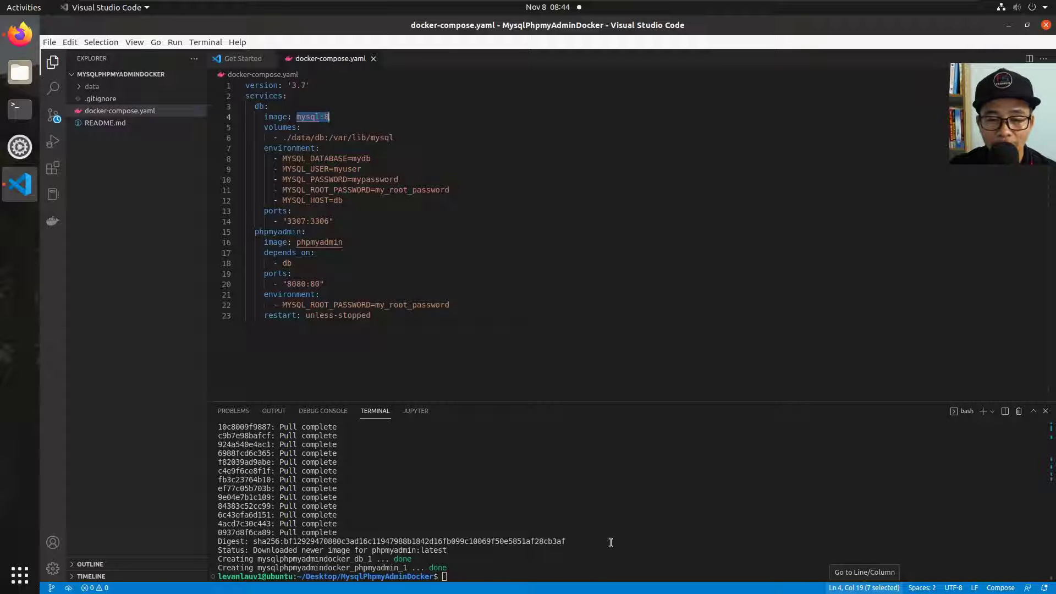
{"action": "left_click", "coordinate": [501, 572]}
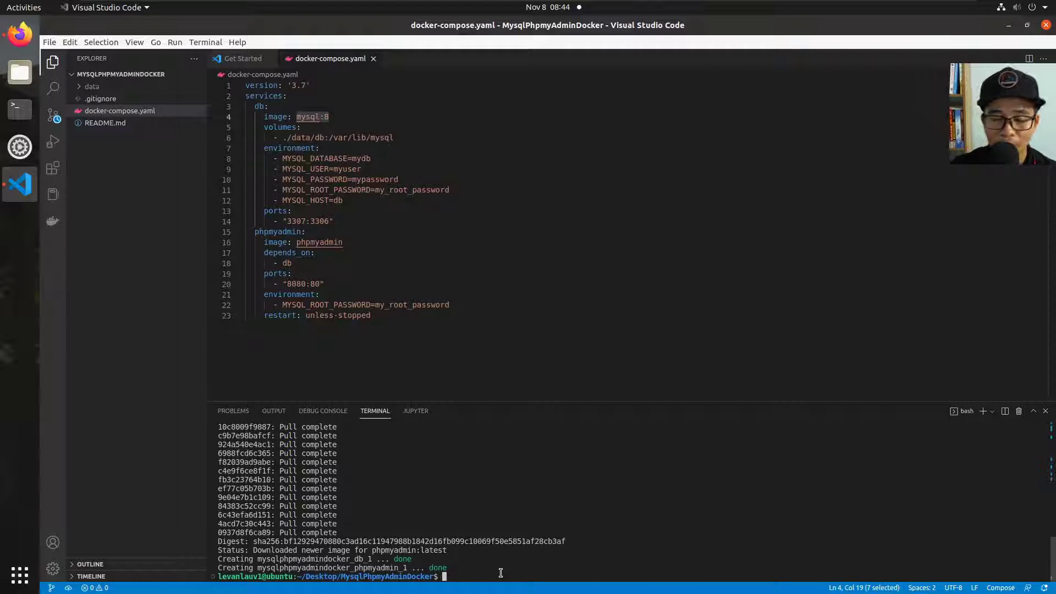
{"action": "type", "text": "sudo docker image ls"}
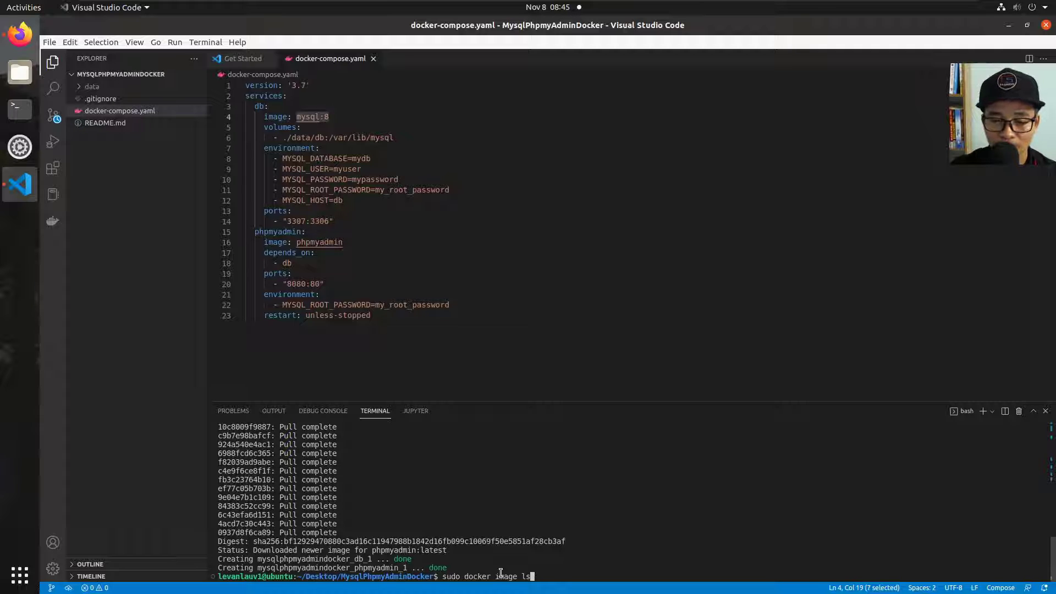
List the docker images, then rerun sudo docker ps -a to confirm containers on ports 8080 and 3307.
{"action": "key", "text": "Return"}
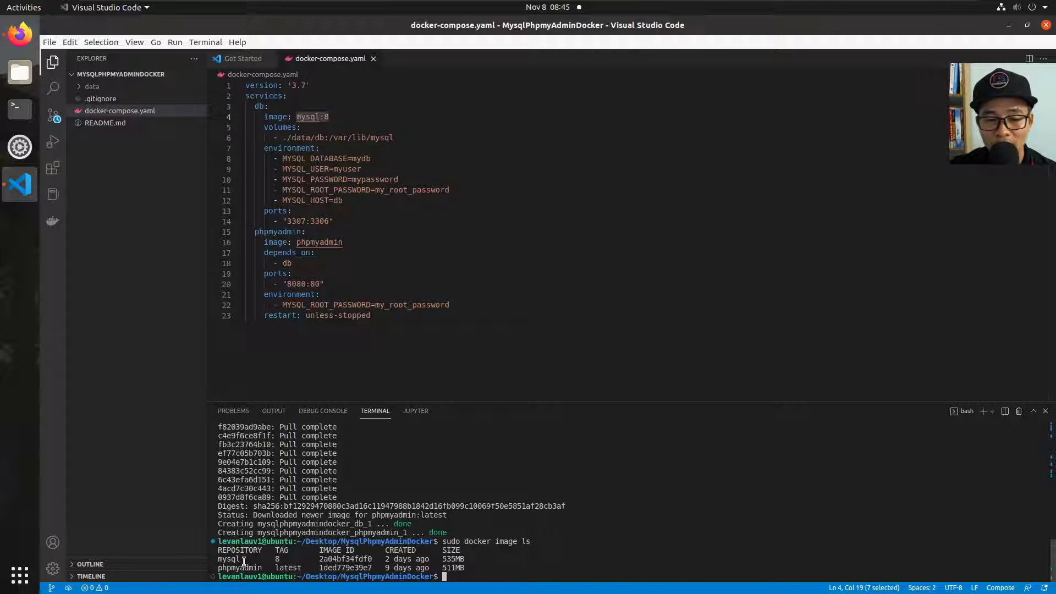
{"action": "left_click_drag", "start_coordinate": [243, 561], "coordinate": [218, 561]}
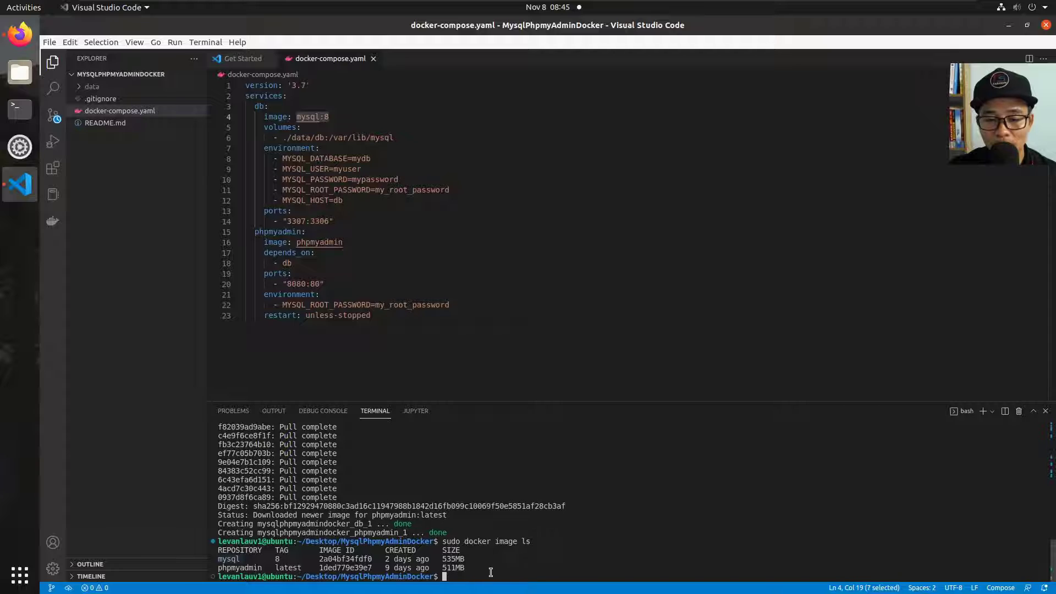
{"action": "key", "text": "Up"}
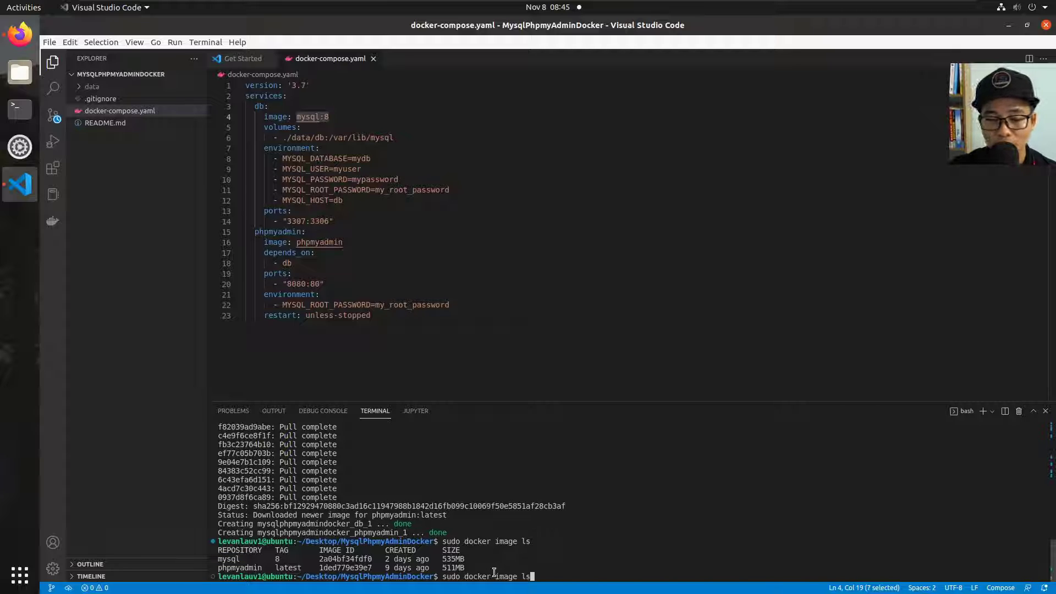
{"action": "key", "text": "Up"}
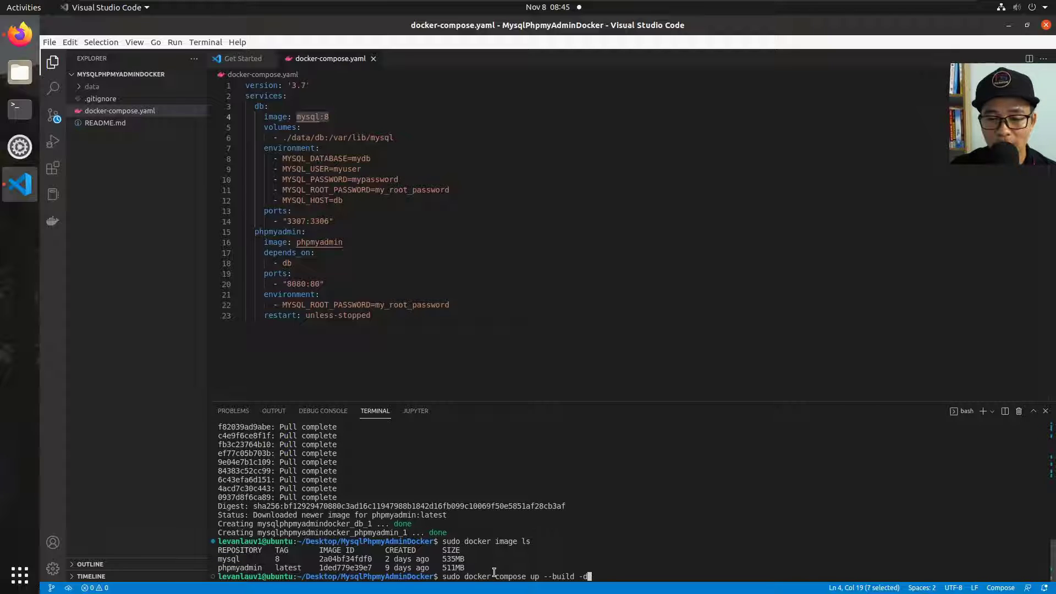
{"action": "key", "text": "Up"}
{"action": "key", "text": "Return"}
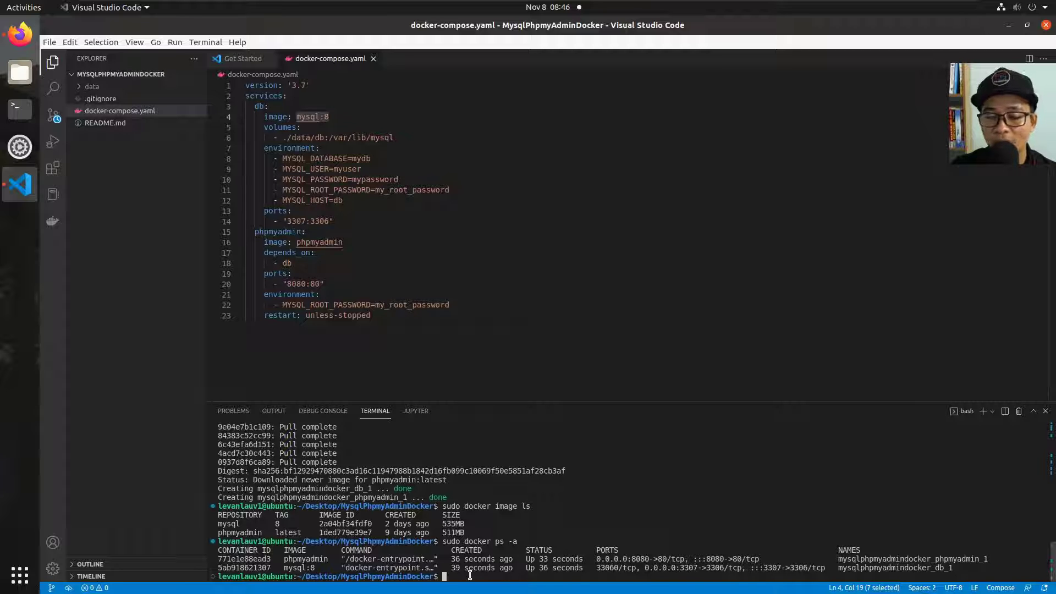
{"action": "left_click", "coordinate": [20, 35]}
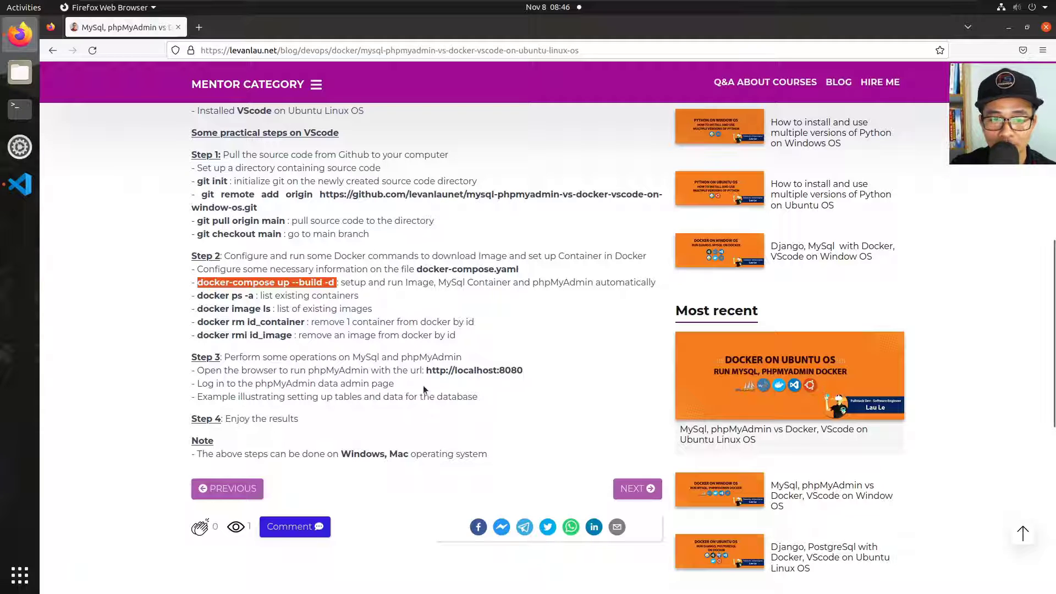
{"action": "left_click_drag", "start_coordinate": [427, 370], "coordinate": [528, 374]}
{"action": "left_click", "coordinate": [493, 397]}
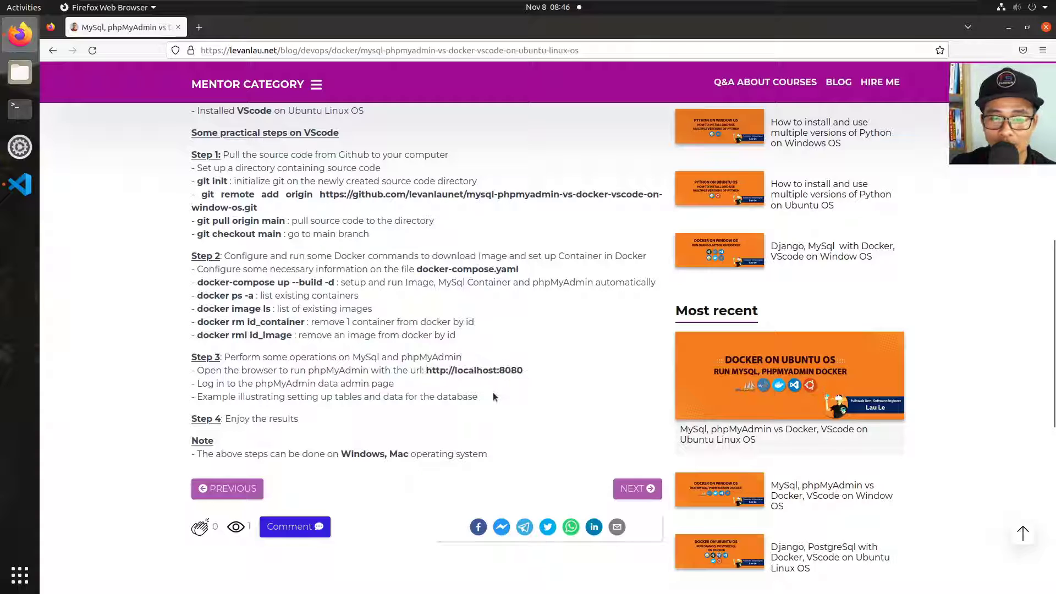
{"action": "left_click_drag", "start_coordinate": [428, 371], "coordinate": [547, 373]}
{"action": "key", "text": "ctrl+c"}
{"action": "right_click", "coordinate": [476, 373]}
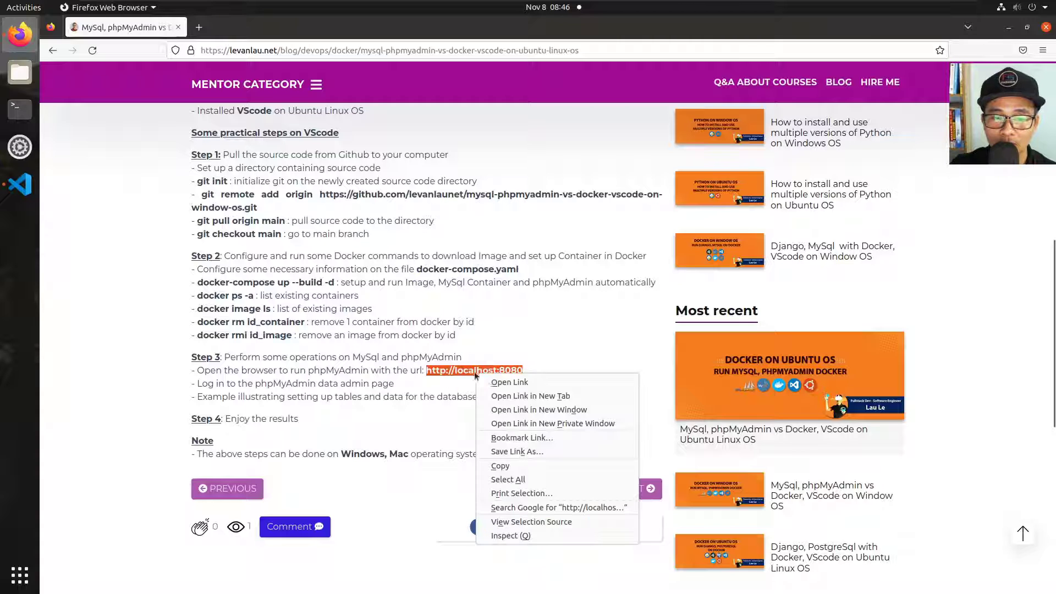
{"action": "left_click", "coordinate": [502, 466]}
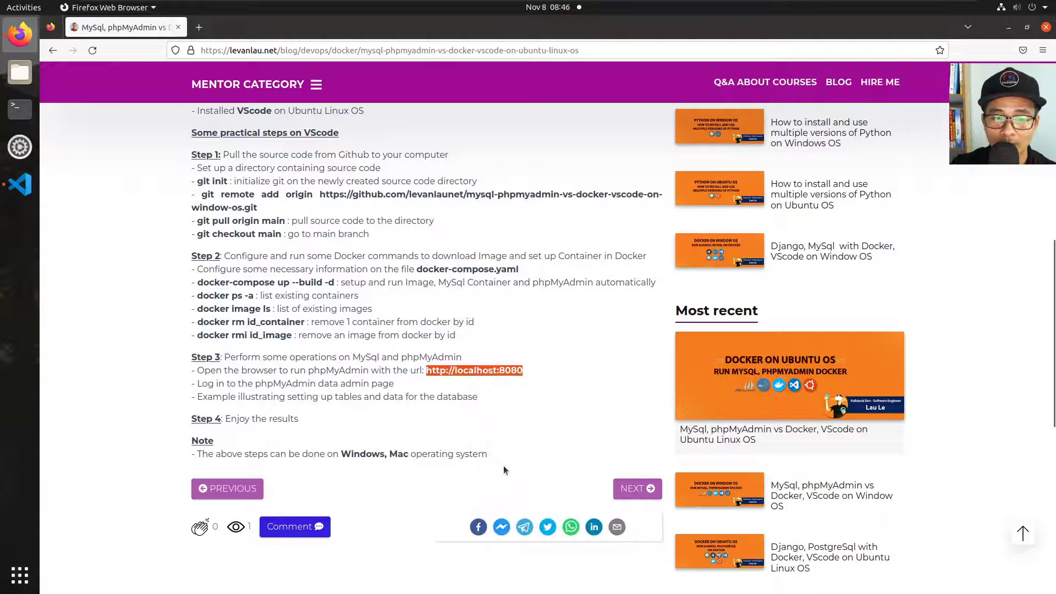
{"action": "left_click", "coordinate": [198, 27]}
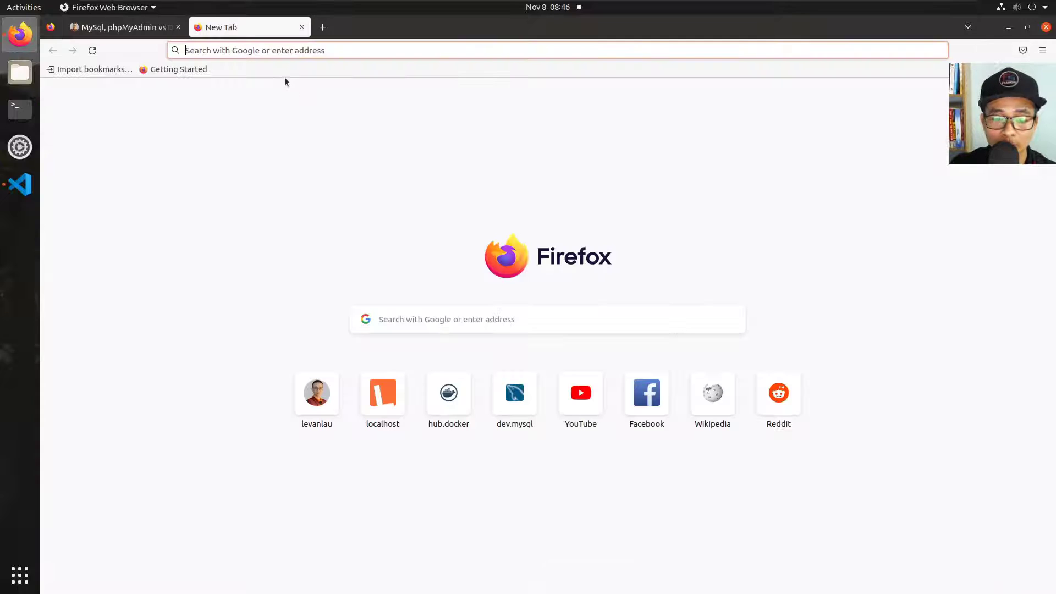
{"action": "key", "text": "ctrl+v"}
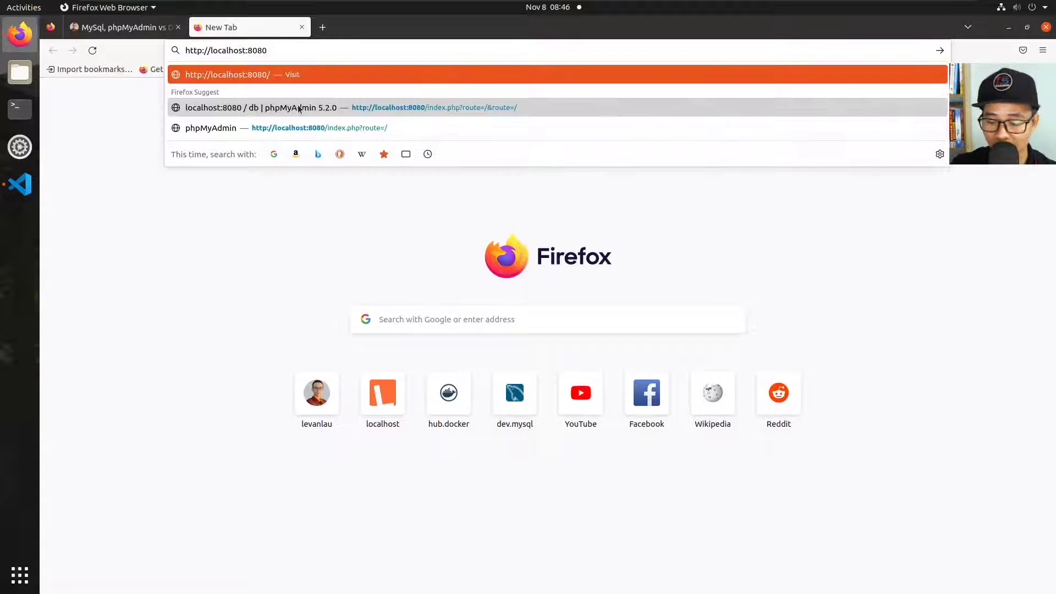
{"action": "key", "text": "Return"}
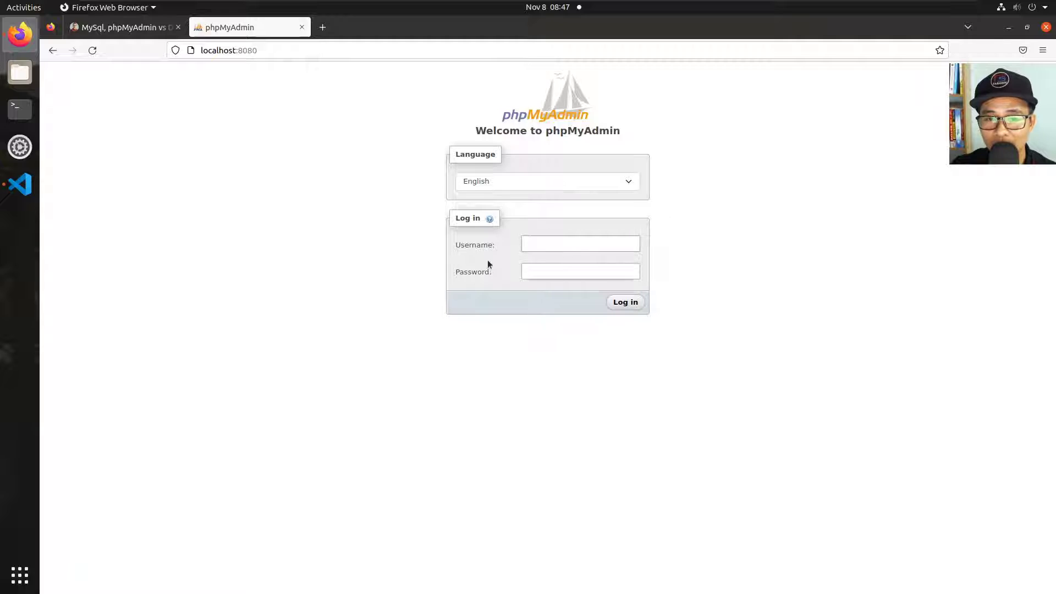
Copy the MYSQL_ROOT_PASSWORD value from docker-compose.yaml.
{"action": "left_click", "coordinate": [20, 184]}
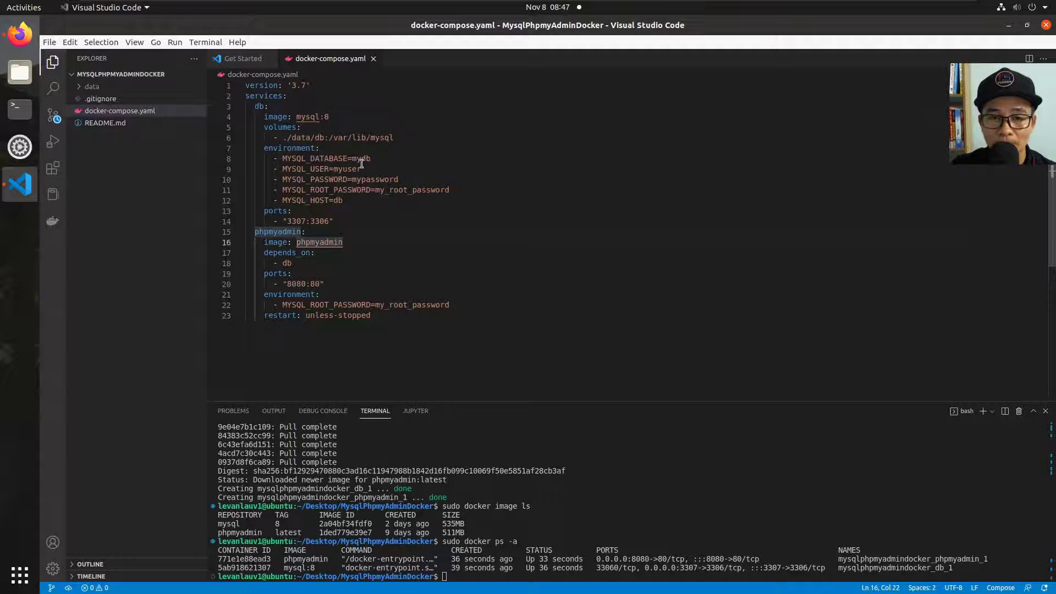
{"action": "left_click_drag", "start_coordinate": [352, 158], "coordinate": [375, 158]}
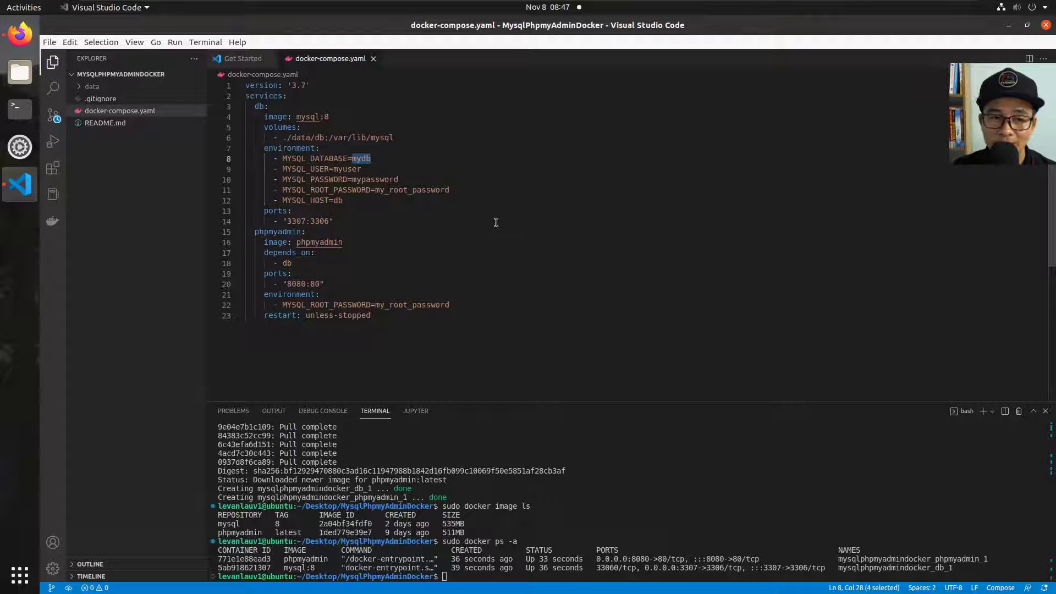
{"action": "left_click", "coordinate": [462, 211]}
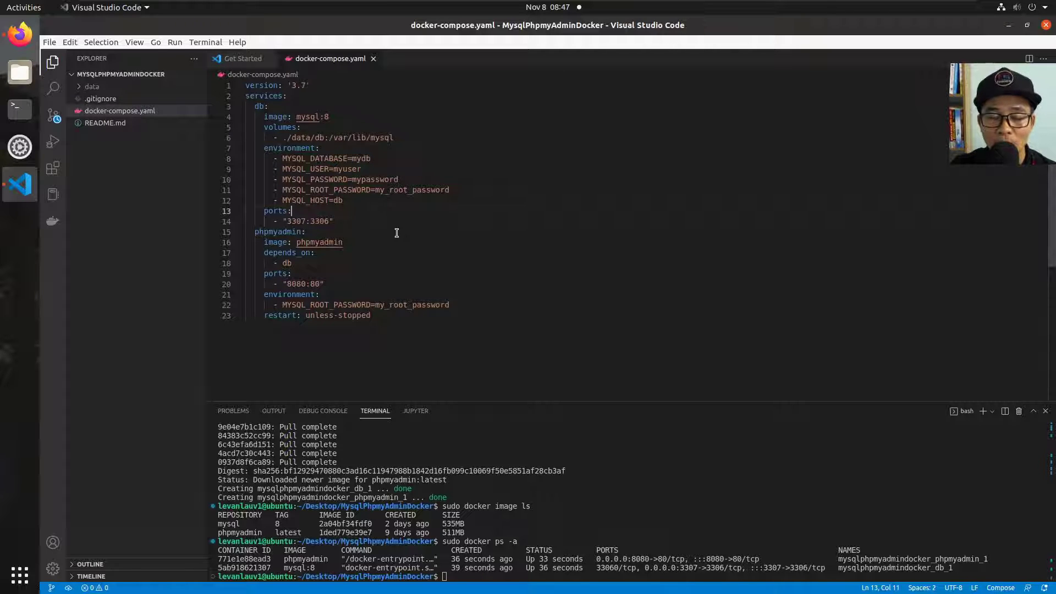
{"action": "left_click_drag", "start_coordinate": [379, 191], "coordinate": [451, 190]}
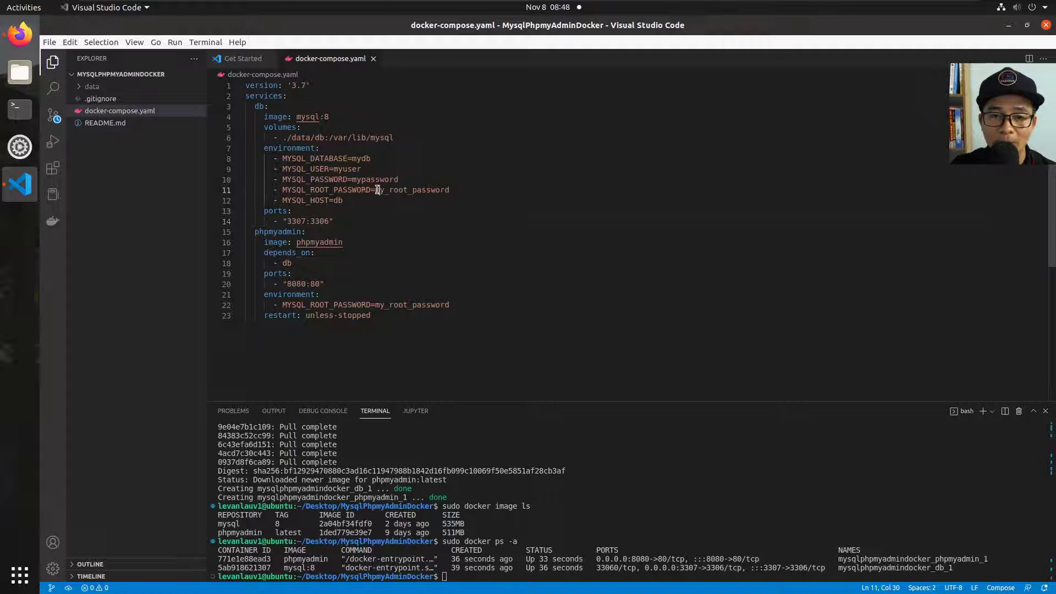
{"action": "left_click", "coordinate": [380, 191]}
{"action": "double_click", "coordinate": [404, 194]}
{"action": "right_click", "coordinate": [398, 187]}
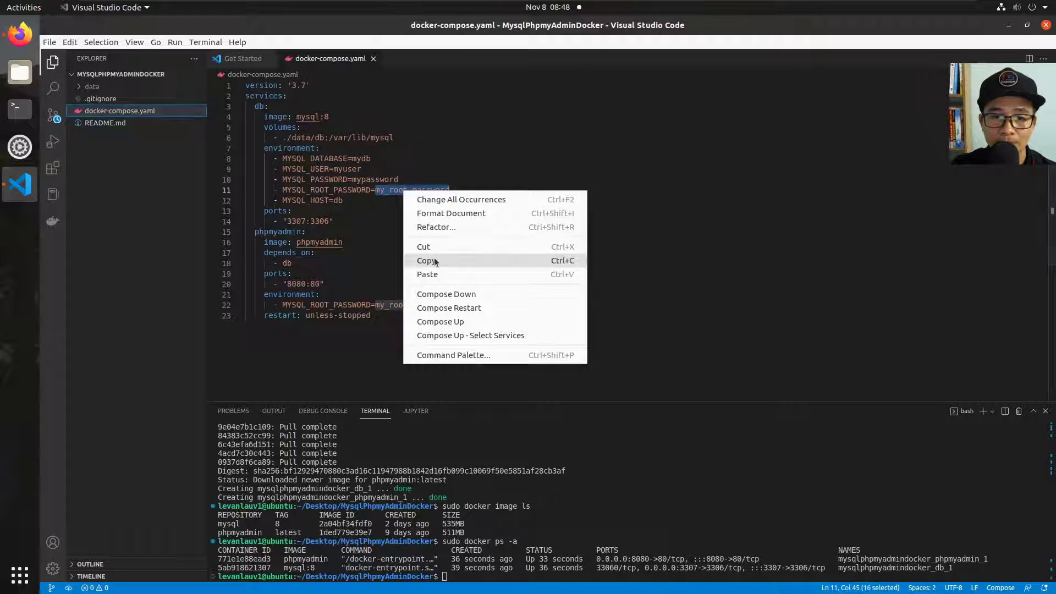
{"action": "left_click", "coordinate": [419, 267]}
Log in to phpMyAdmin as root with the copied password, declining to save the login.
{"action": "left_click", "coordinate": [20, 34]}
{"action": "left_click", "coordinate": [531, 248]}
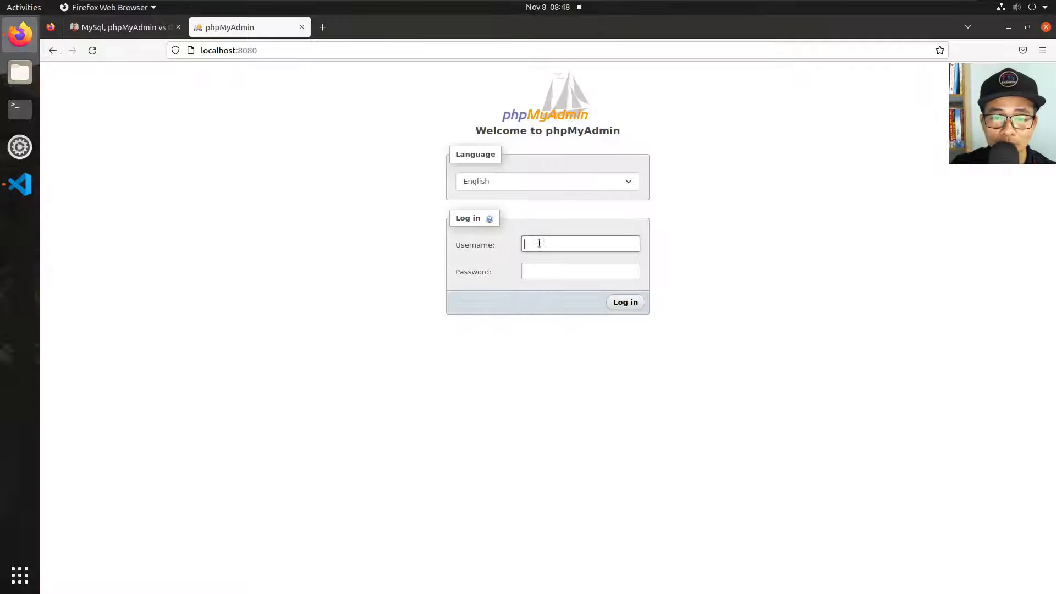
{"action": "type", "text": "rot"}
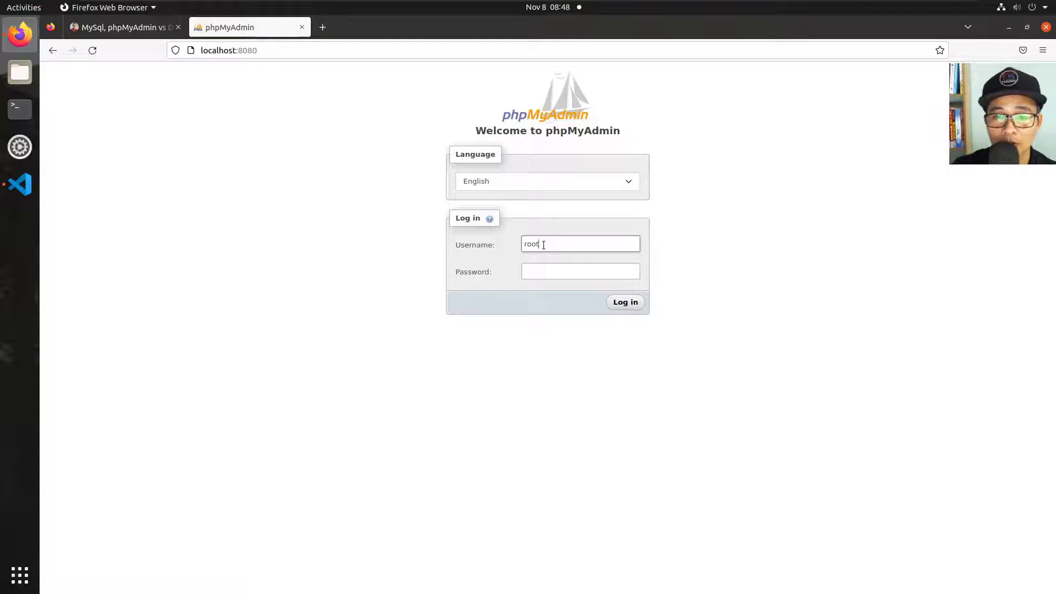
{"action": "left_click", "coordinate": [531, 272]}
{"action": "right_click", "coordinate": [535, 273]}
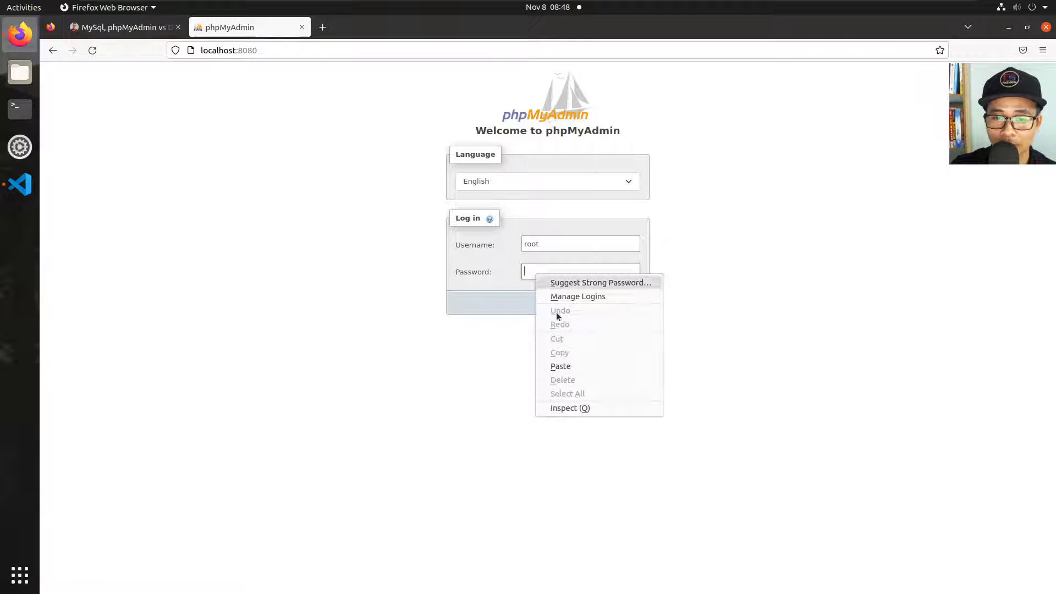
{"action": "left_click", "coordinate": [562, 367]}
{"action": "left_click", "coordinate": [627, 302]}
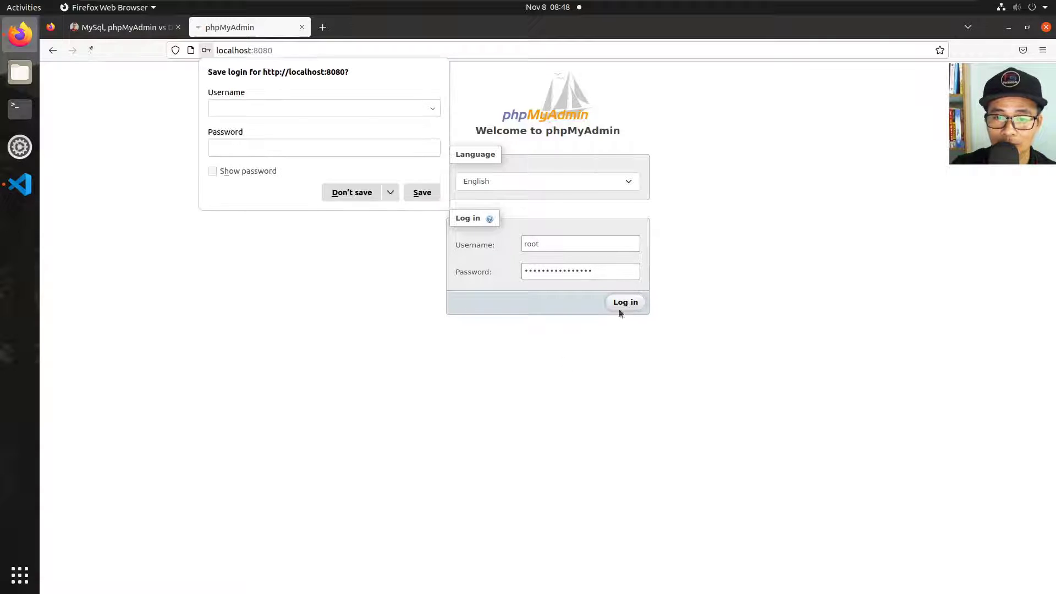
{"action": "left_click", "coordinate": [360, 193]}
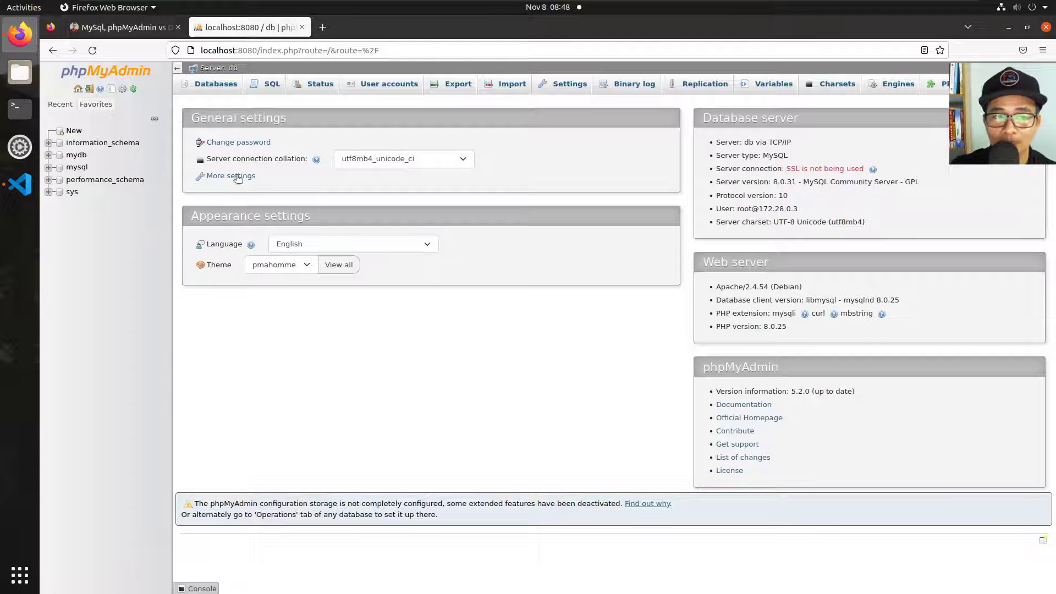
Log out of phpMyAdmin and copy the MYSQL_USER value from the compose file.
{"action": "left_click", "coordinate": [90, 100]}
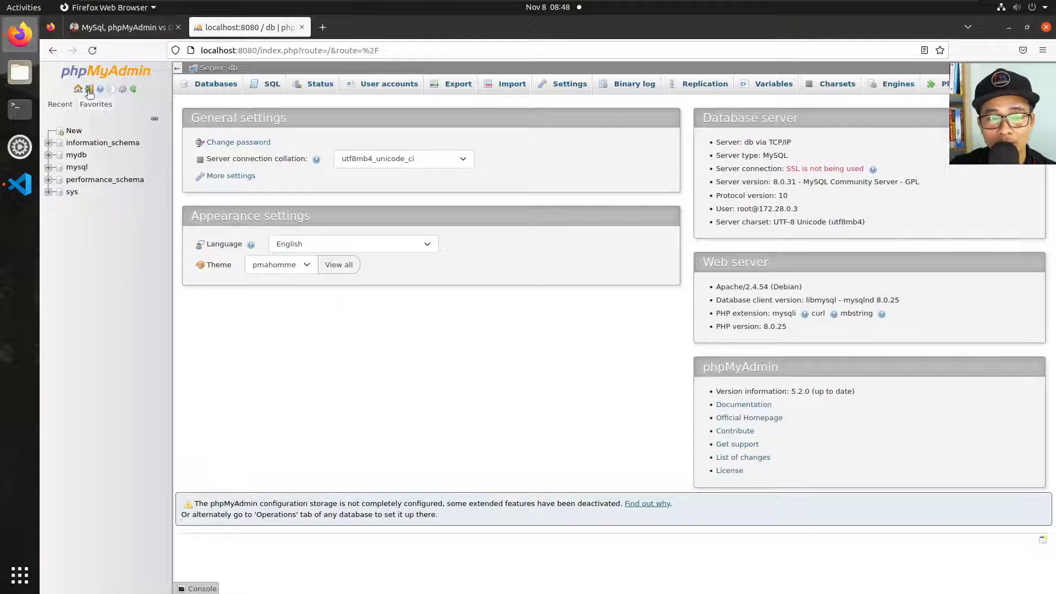
{"action": "left_click", "coordinate": [89, 91]}
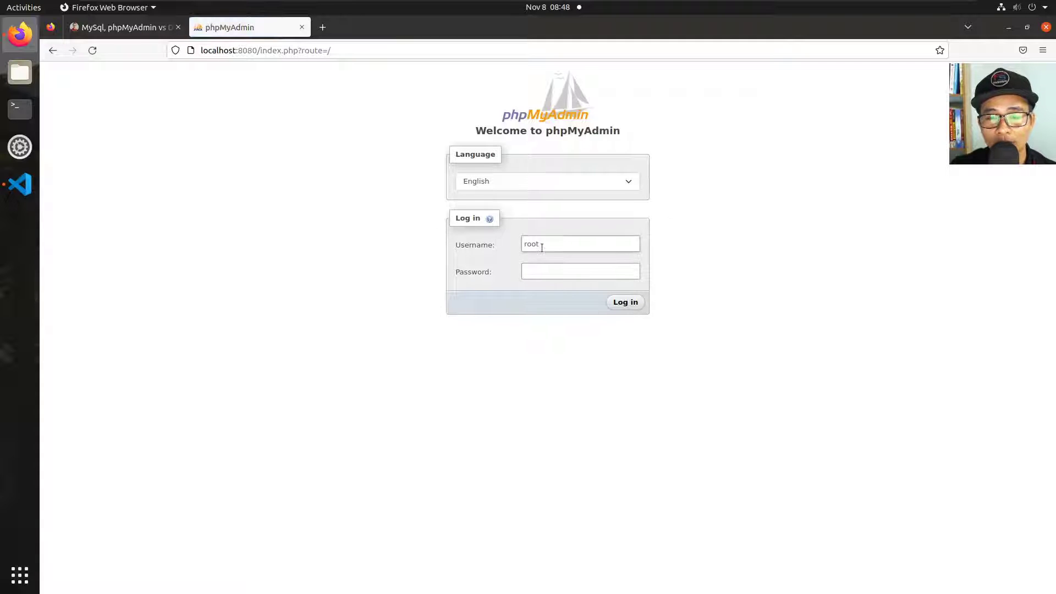
{"action": "left_click", "coordinate": [20, 184]}
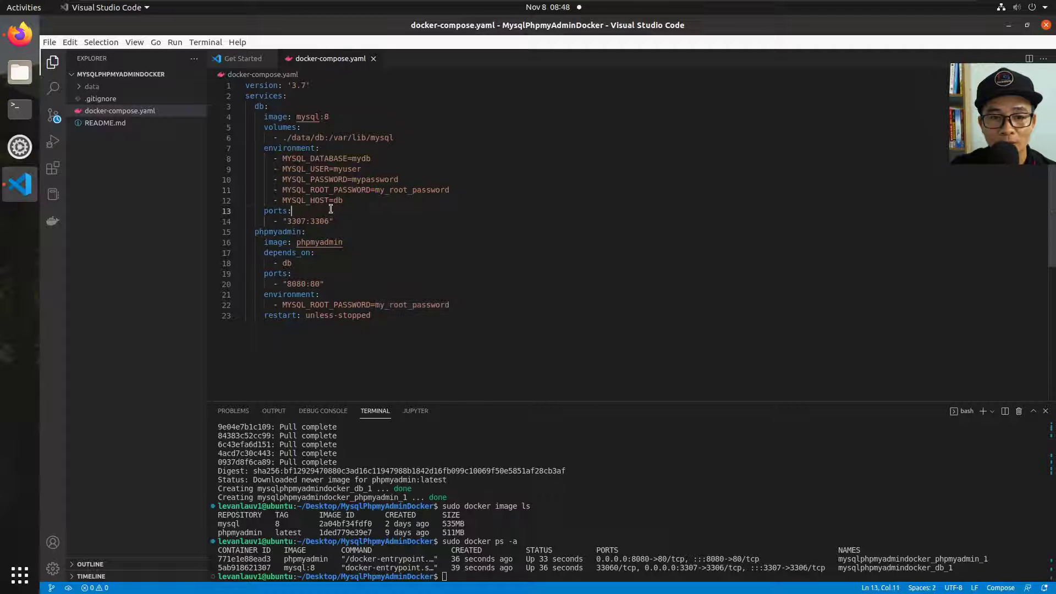
{"action": "double_click", "coordinate": [347, 169]}
{"action": "right_click", "coordinate": [348, 170]}
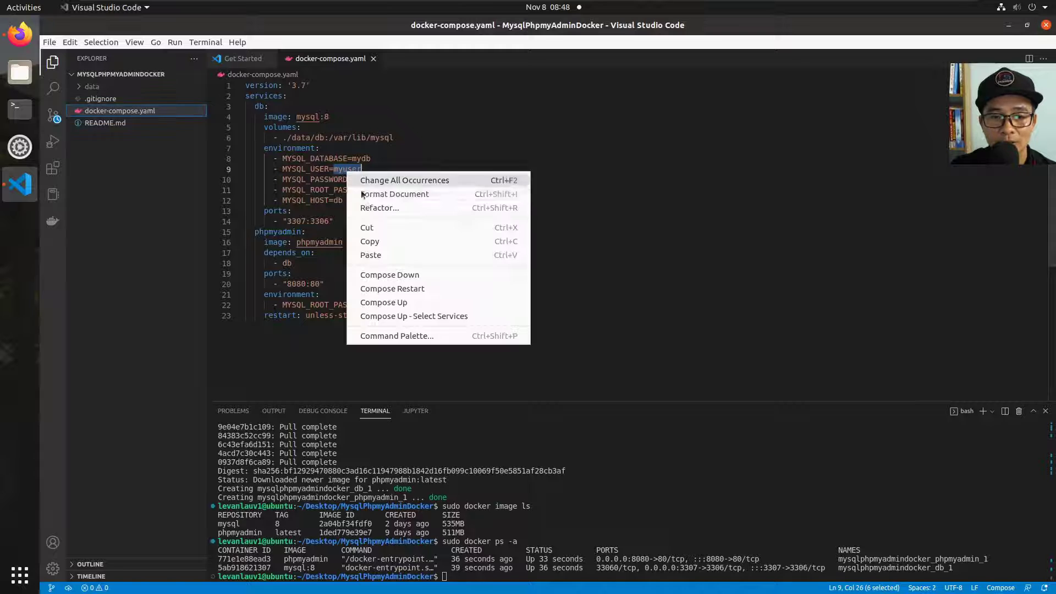
{"action": "left_click", "coordinate": [371, 240]}
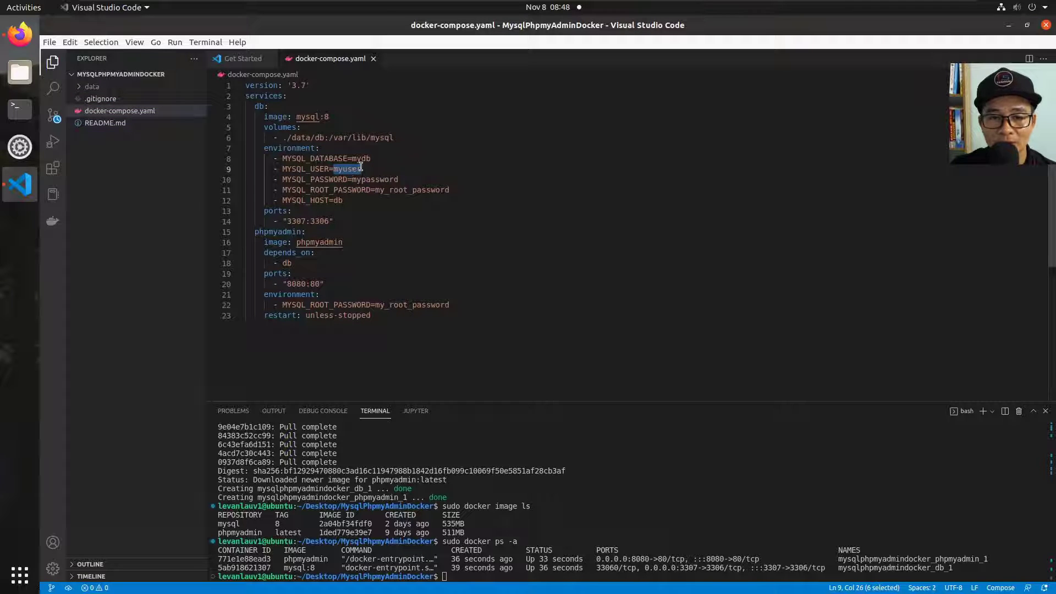
Log in as myuser with the MYSQL_PASSWORD, skip saving the login, and open mydb.
{"action": "left_click", "coordinate": [20, 35]}
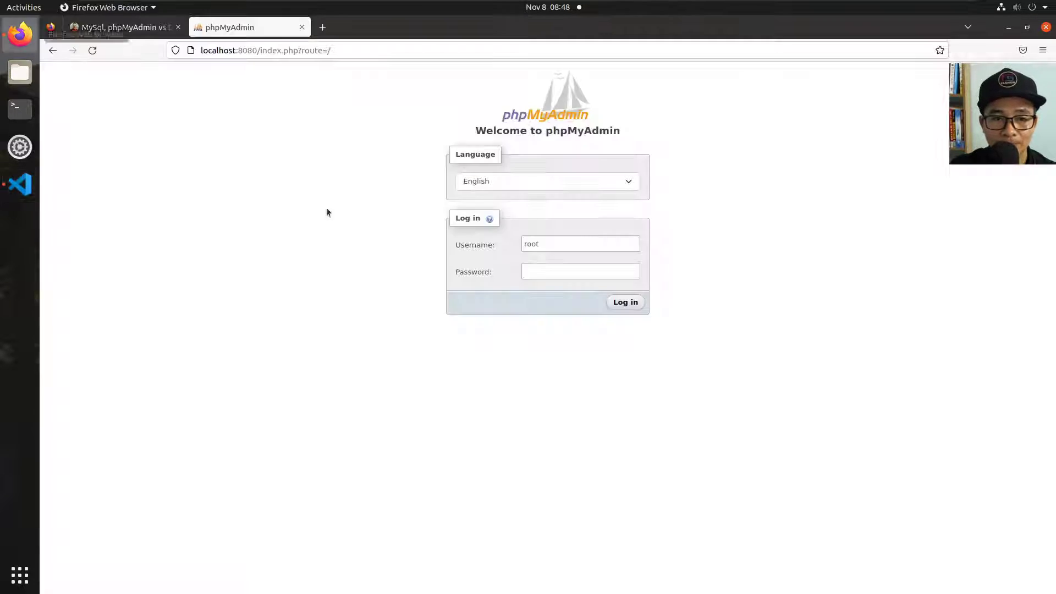
{"action": "left_click_drag", "start_coordinate": [542, 247], "coordinate": [501, 246]}
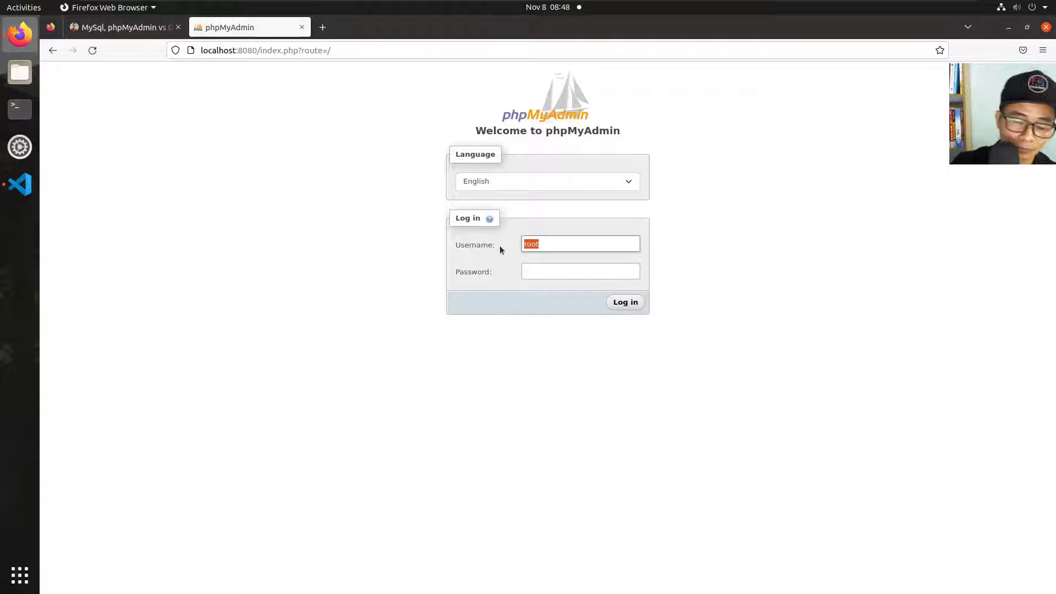
{"action": "type", "text": "myuser"}
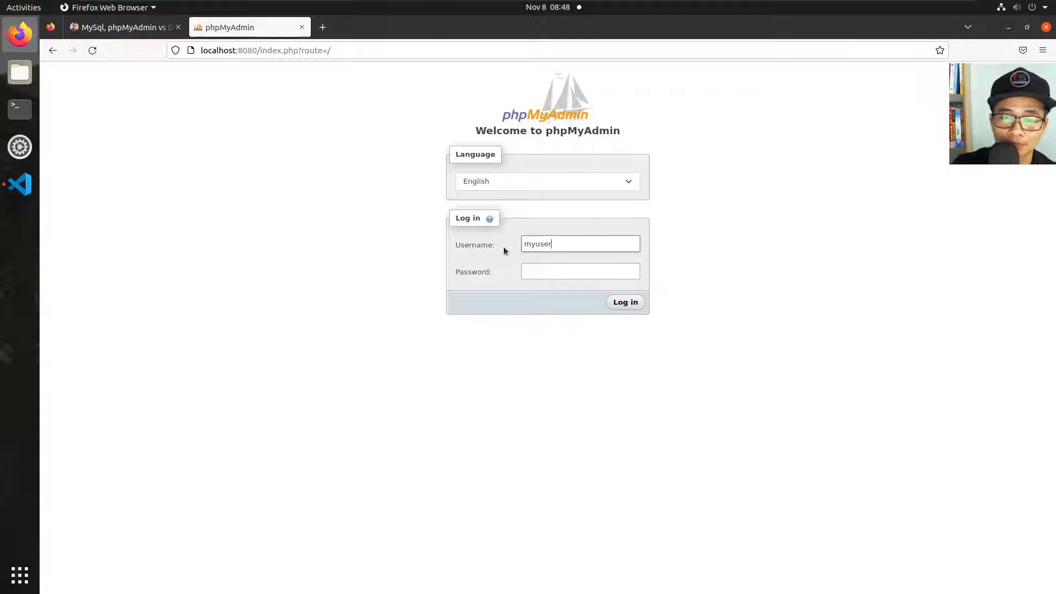
{"action": "left_click", "coordinate": [551, 273]}
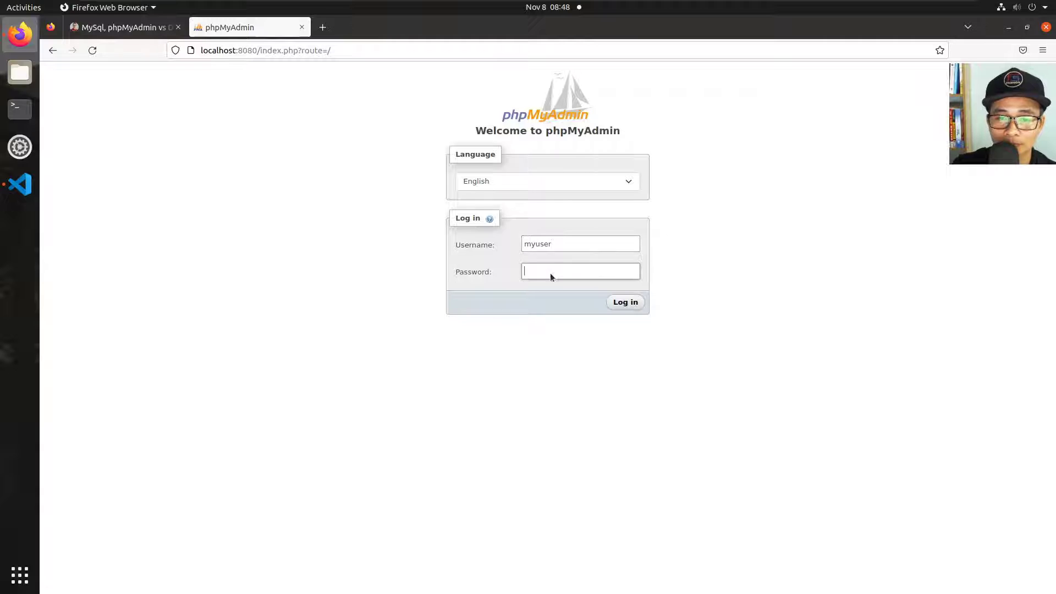
{"action": "right_click", "coordinate": [551, 273]}
{"action": "left_click", "coordinate": [574, 367]}
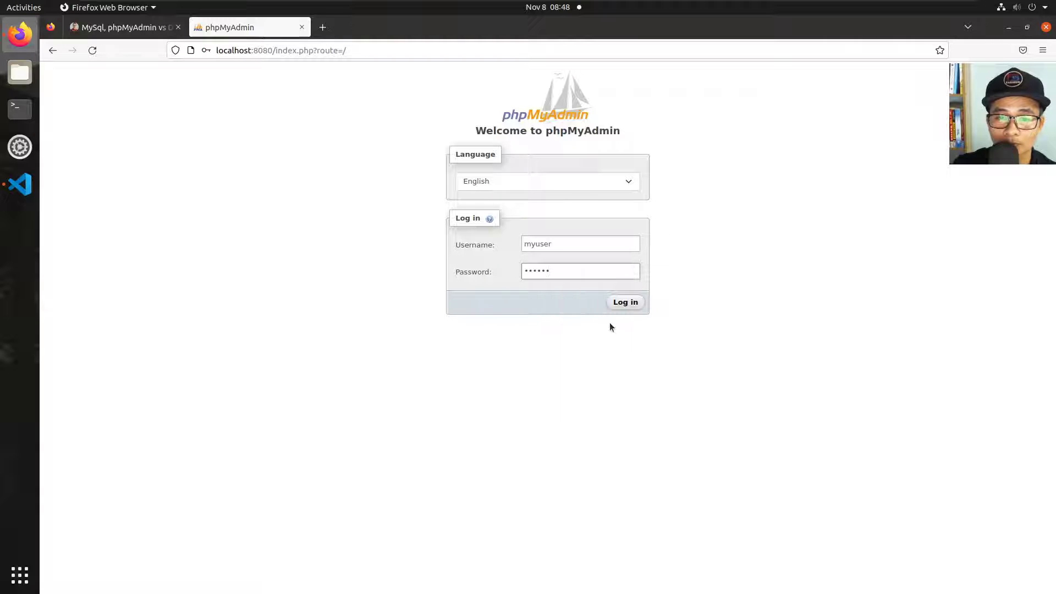
{"action": "left_click_drag", "start_coordinate": [571, 278], "coordinate": [487, 269]}
{"action": "type", "text": "••"}
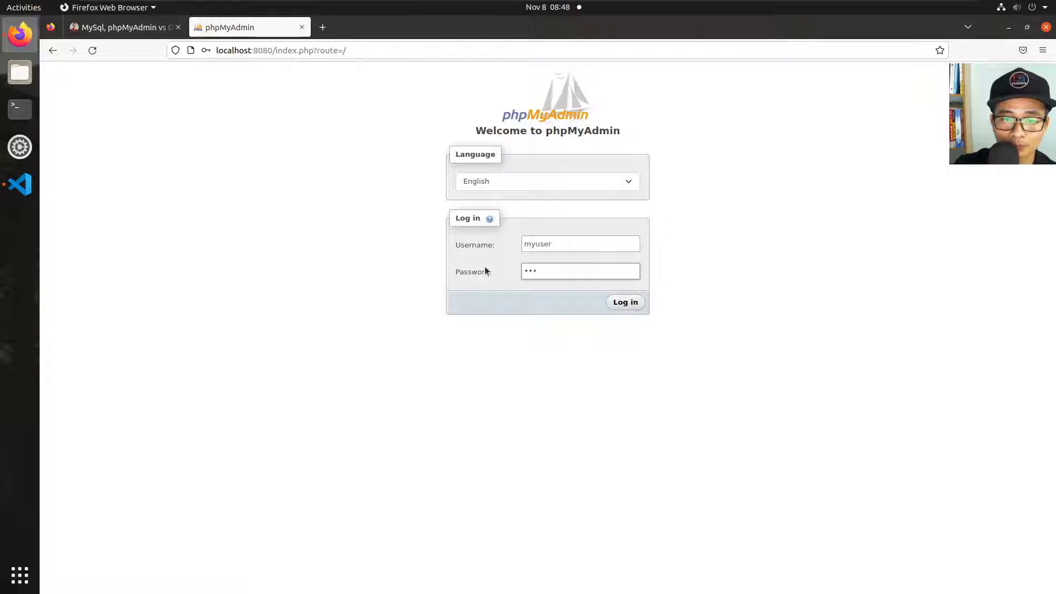
{"action": "type", "text": "••••••••"}
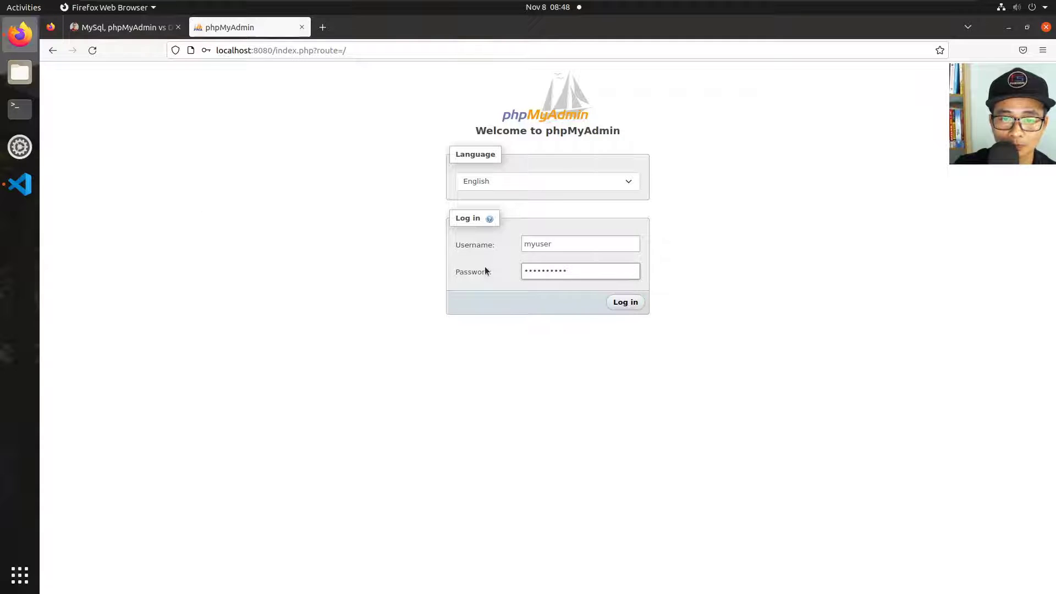
{"action": "key", "text": "Return"}
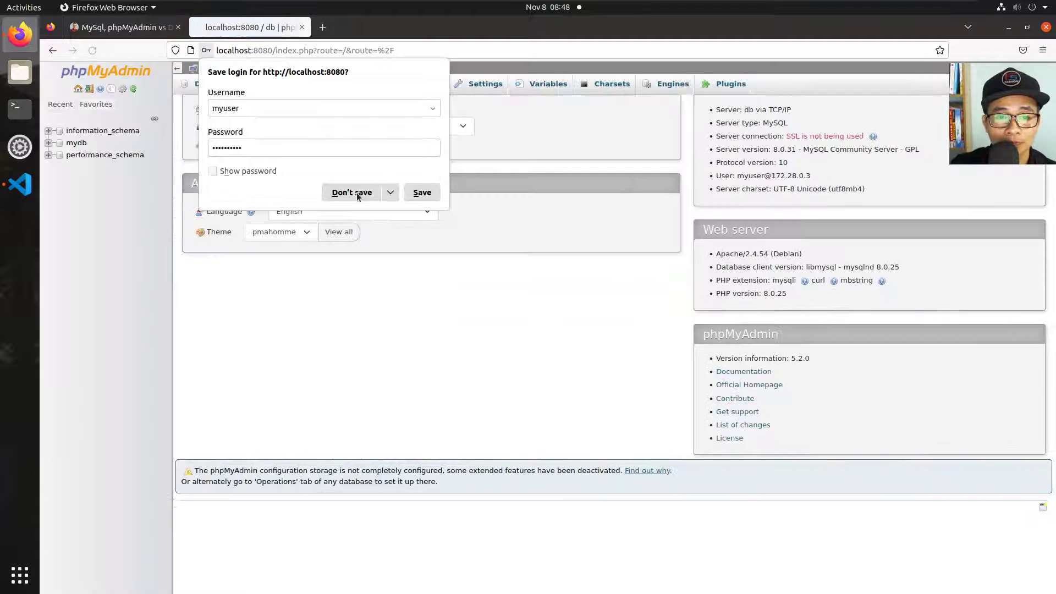
{"action": "left_click", "coordinate": [352, 192]}
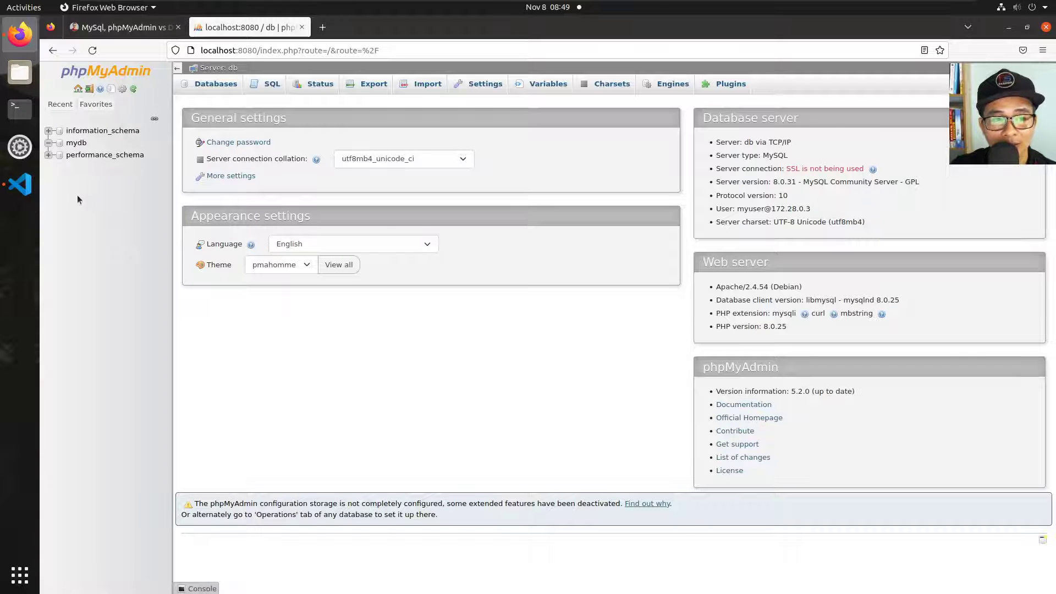
{"action": "left_click", "coordinate": [77, 143]}
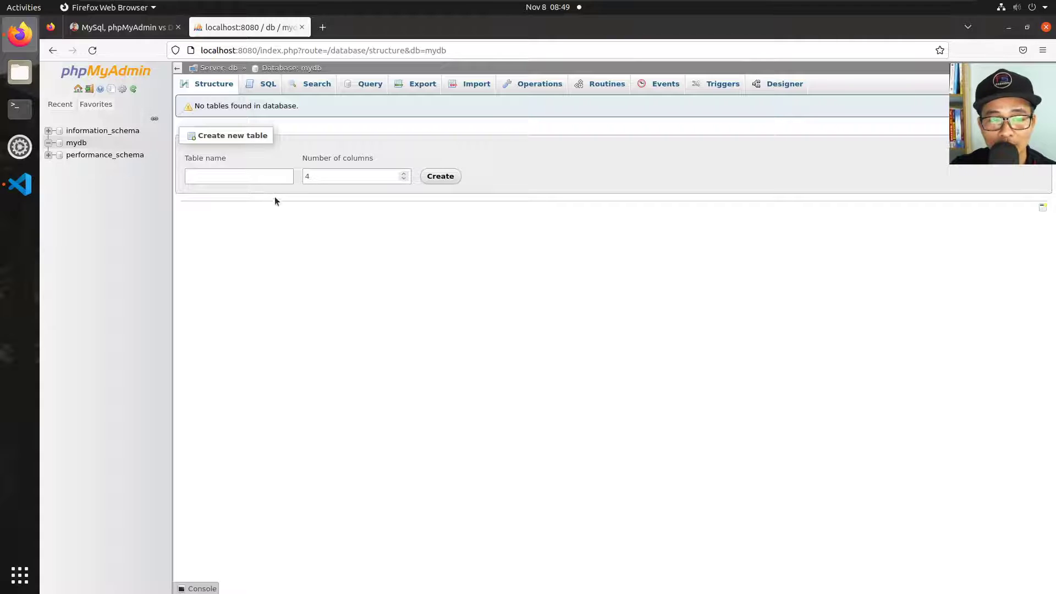
Start a new table named student with 2 columns in mydb.
{"action": "left_click", "coordinate": [239, 176]}
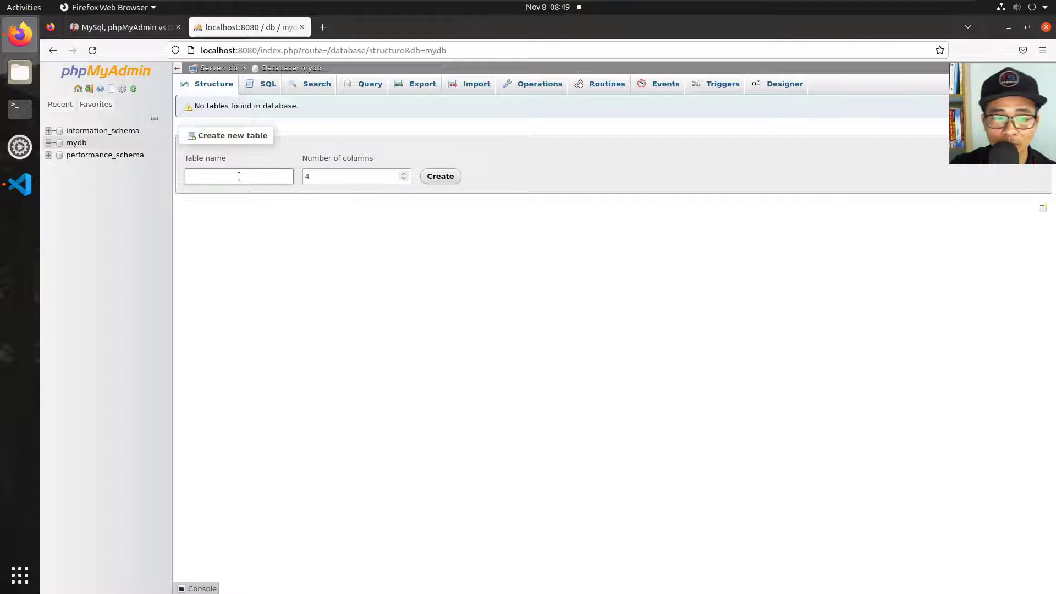
{"action": "type", "text": "student"}
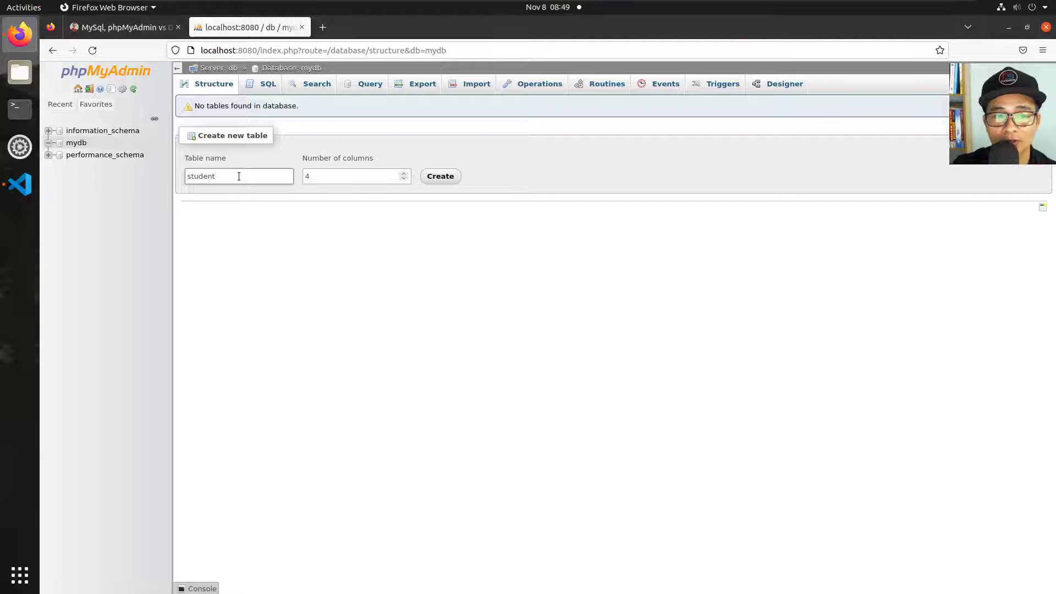
{"action": "key", "text": "Tab"}
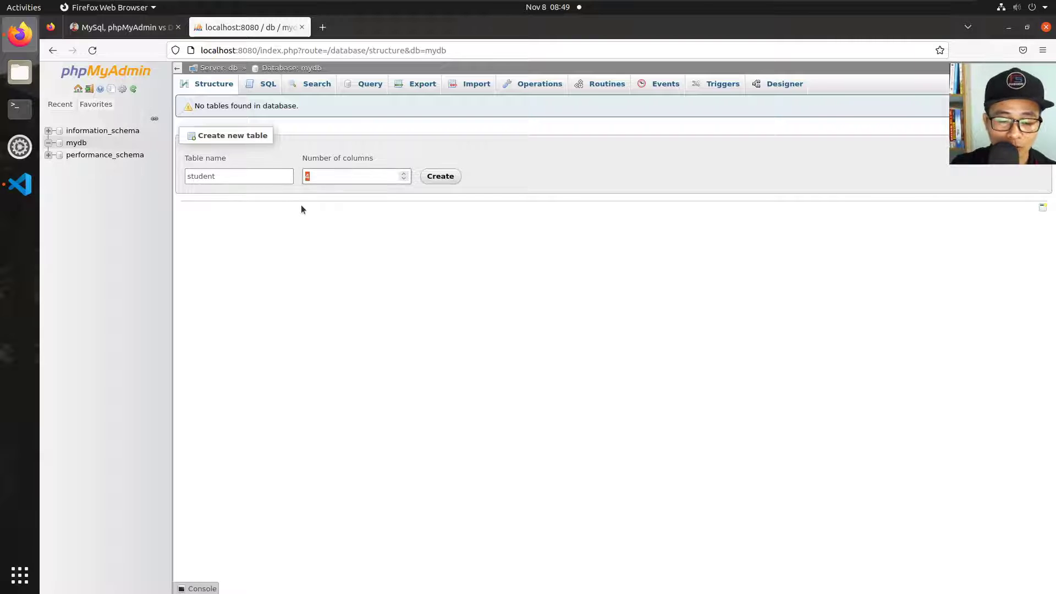
{"action": "key", "text": "Return"}
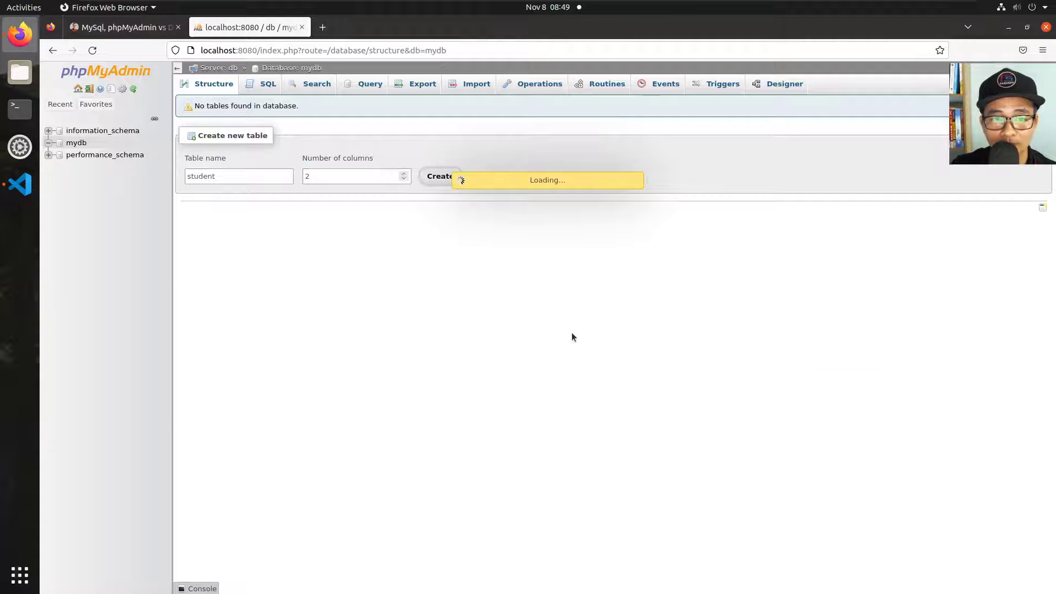
Name the first column sid and make it an auto-increment primary key.
{"action": "left_click", "coordinate": [223, 177]}
{"action": "type", "text": "sid"}
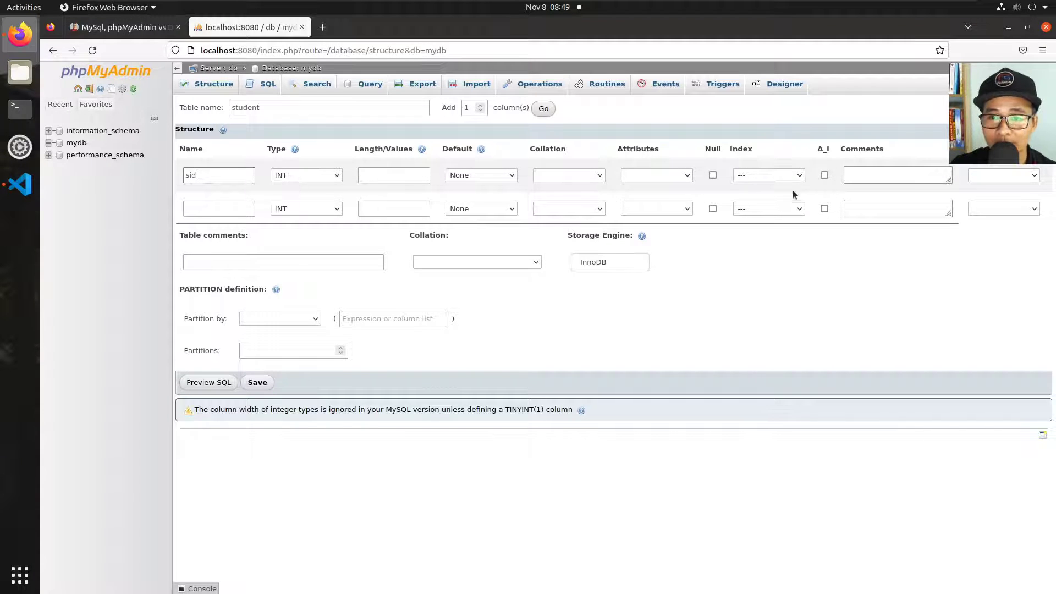
{"action": "left_click", "coordinate": [824, 176]}
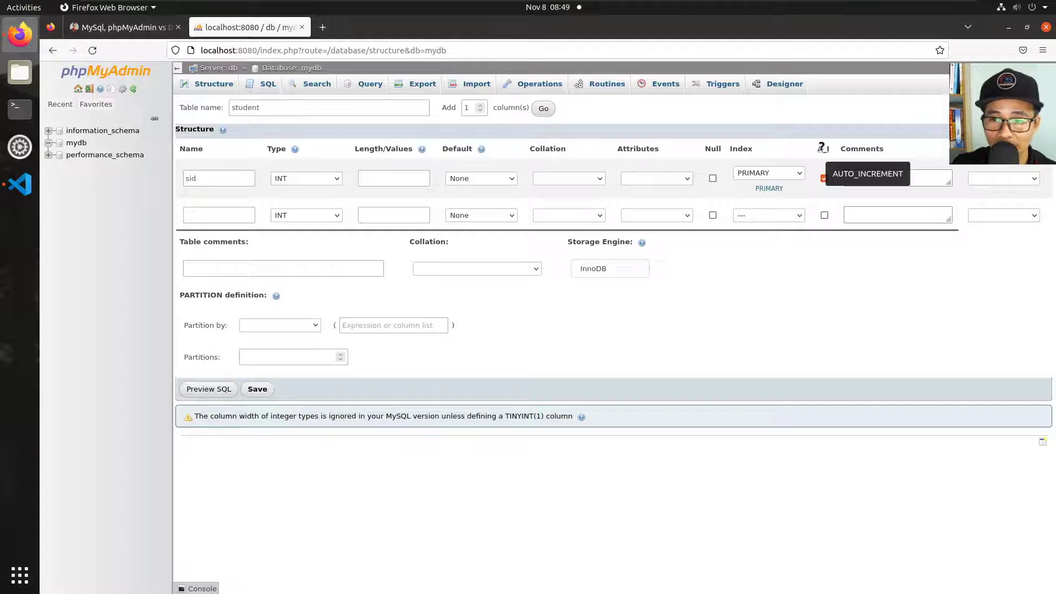
Define the second column as name VARCHAR(30) and save the student table.
{"action": "left_click", "coordinate": [217, 212]}
{"action": "type", "text": "name"}
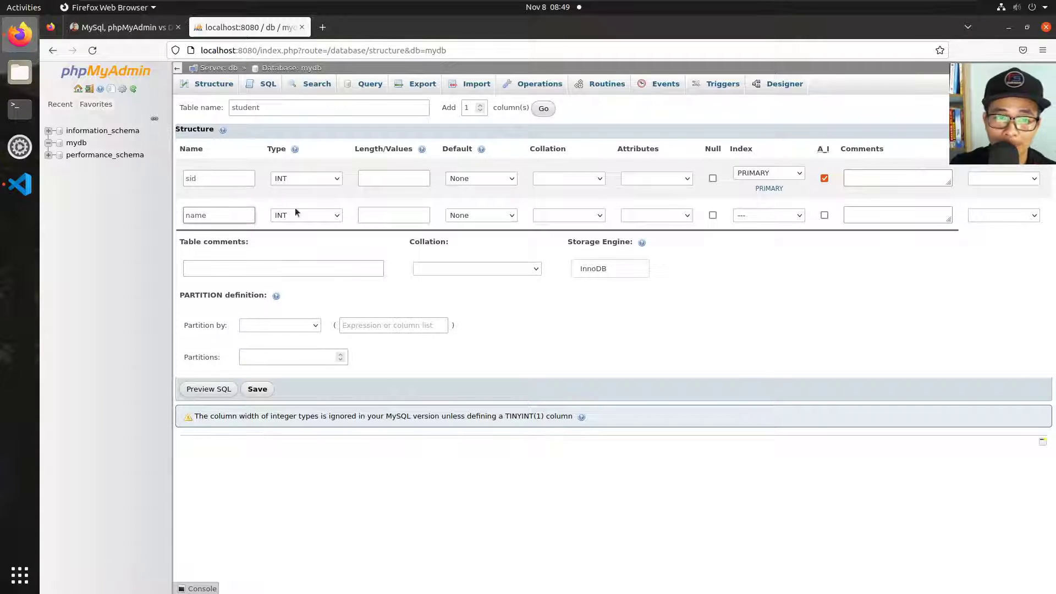
{"action": "left_click", "coordinate": [338, 215]}
{"action": "left_click", "coordinate": [308, 241]}
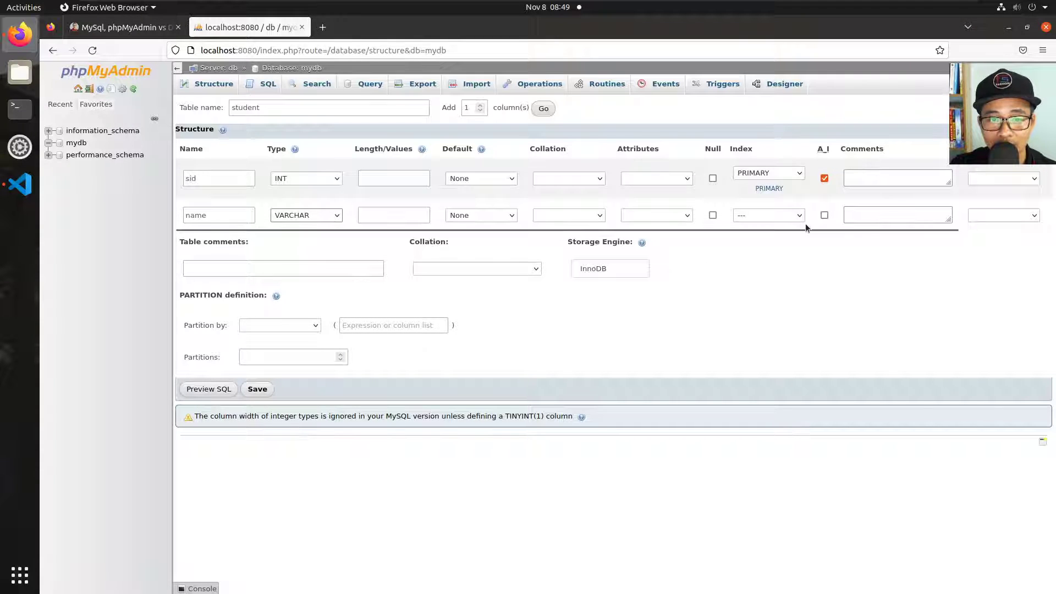
{"action": "left_click", "coordinate": [387, 211]}
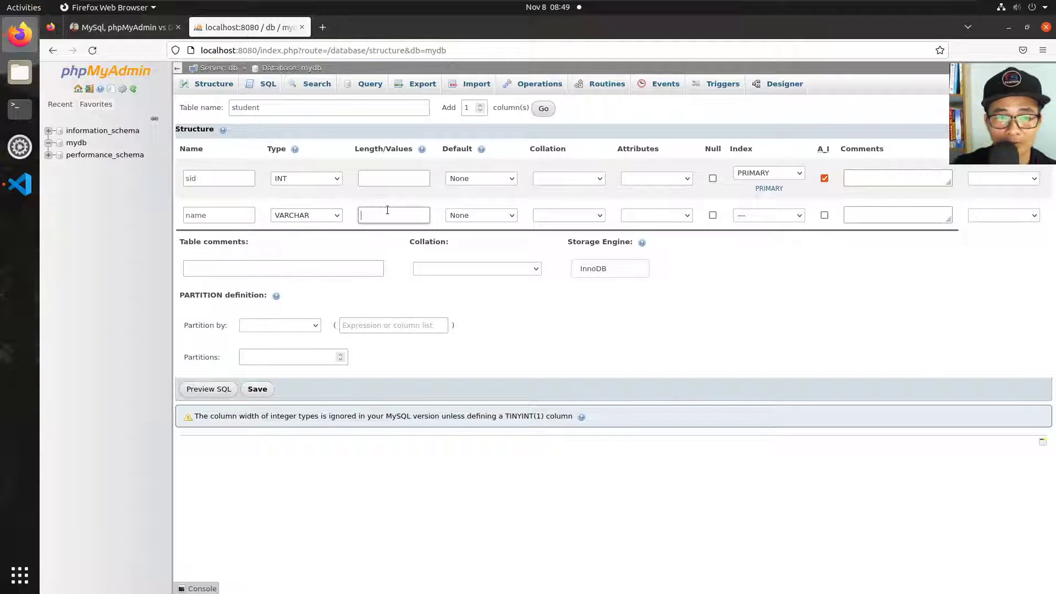
{"action": "type", "text": "3-"}
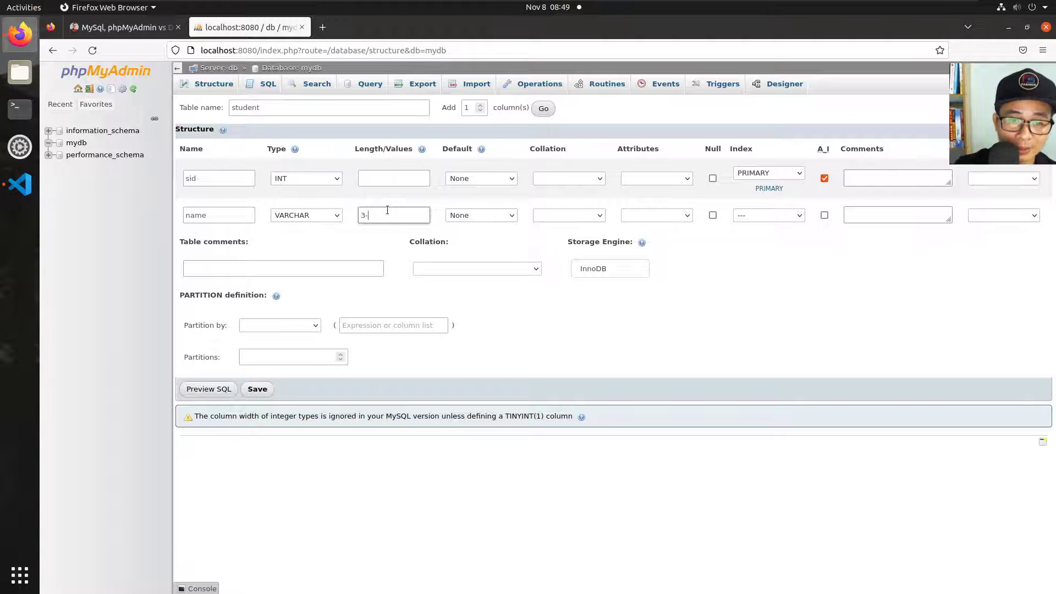
{"action": "key", "text": "BackSpace"}
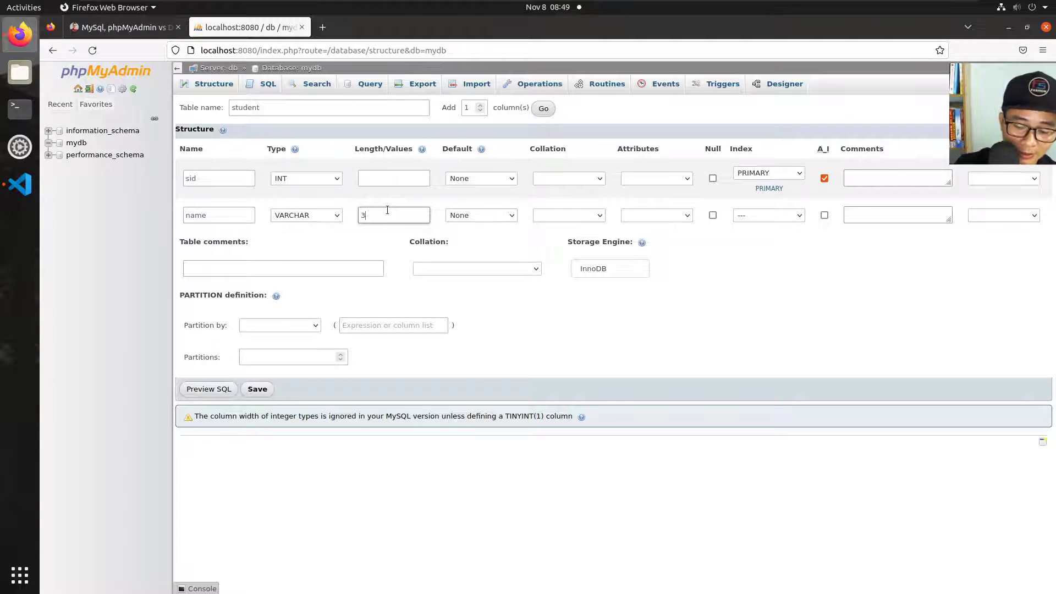
{"action": "type", "text": "0"}
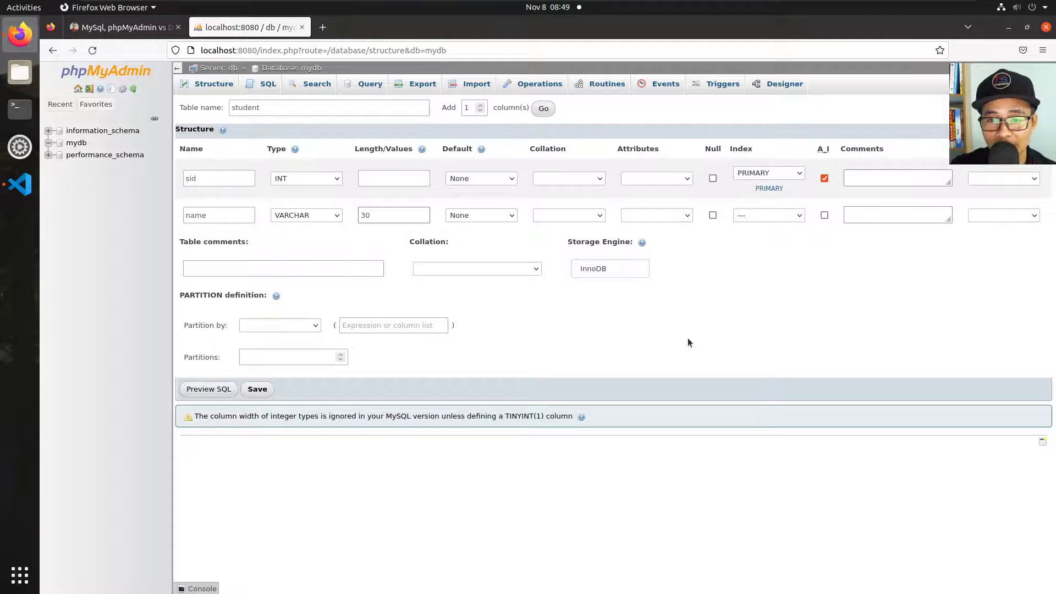
{"action": "left_click", "coordinate": [257, 390]}
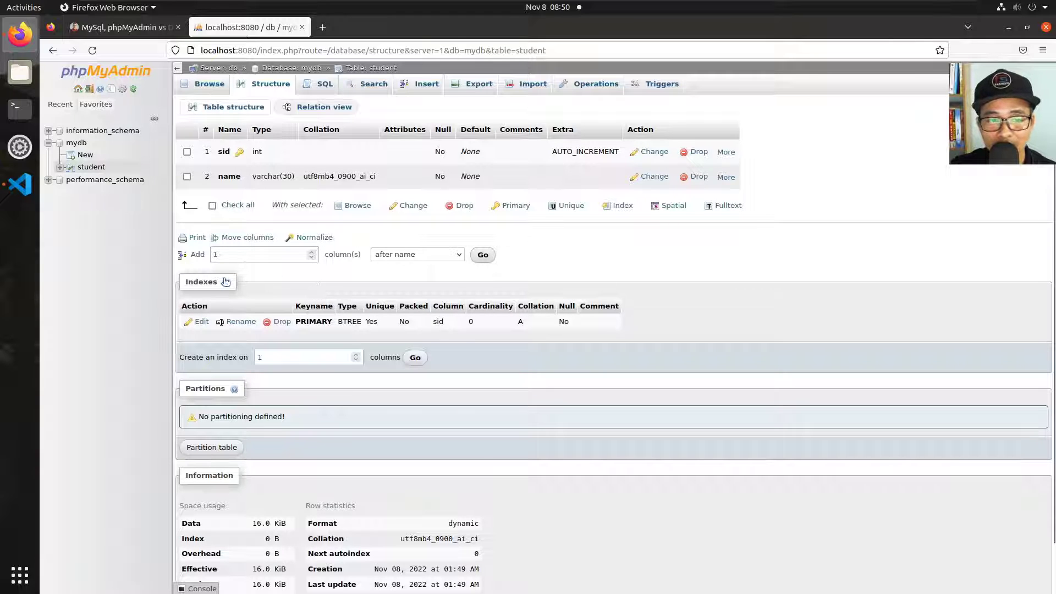
Insert a row into student with a student's name, leaving sid to auto-increment.
{"action": "left_click", "coordinate": [424, 89]}
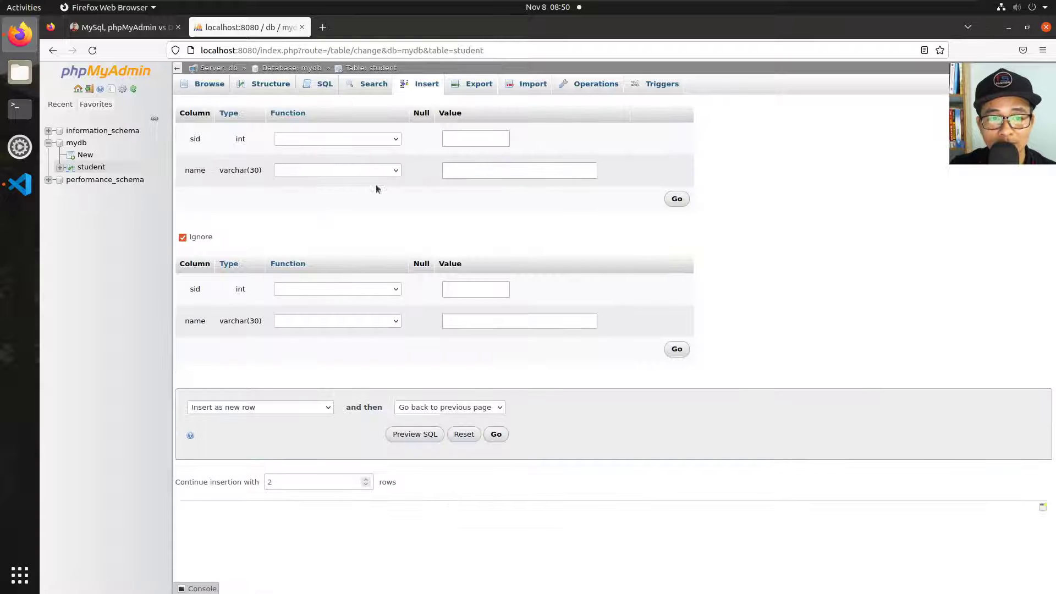
{"action": "left_click", "coordinate": [462, 169]}
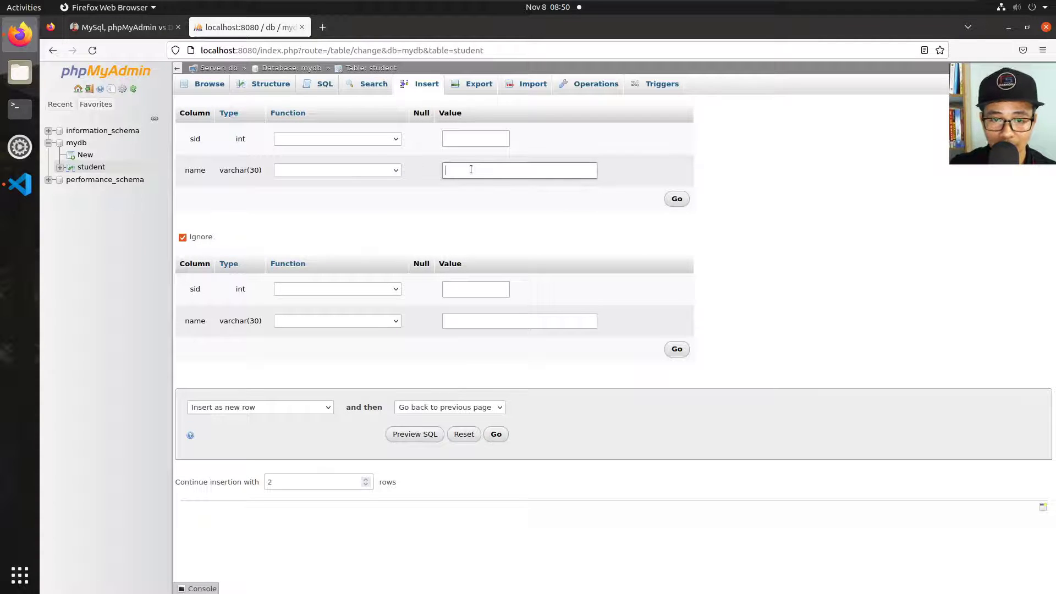
{"action": "type", "text": "co"}
{"action": "key", "text": "BackSpace"}
{"action": "key", "text": "BackSpace"}
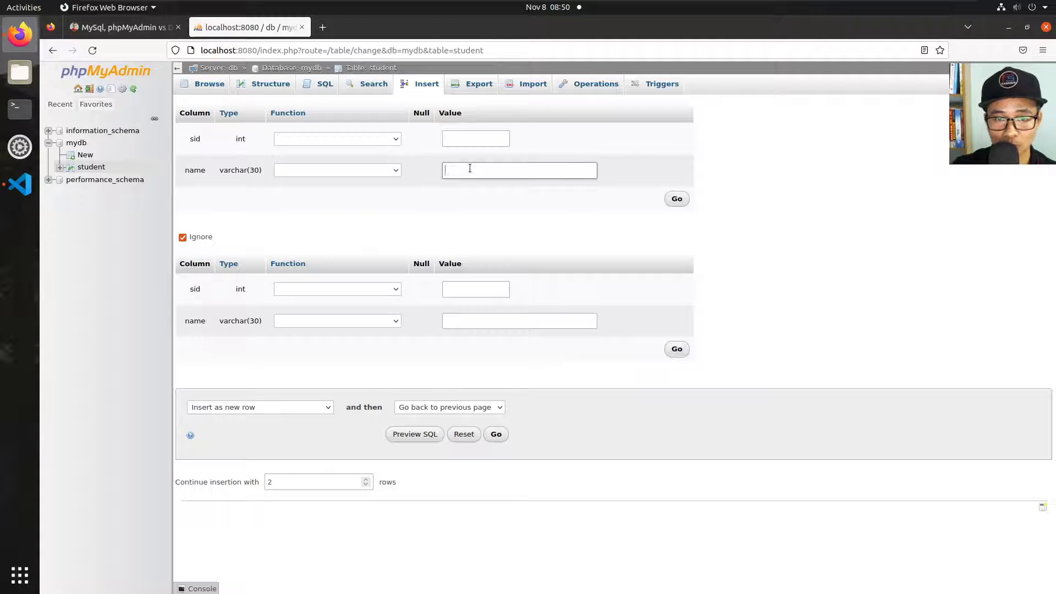
{"action": "type", "text": "levanlu"}
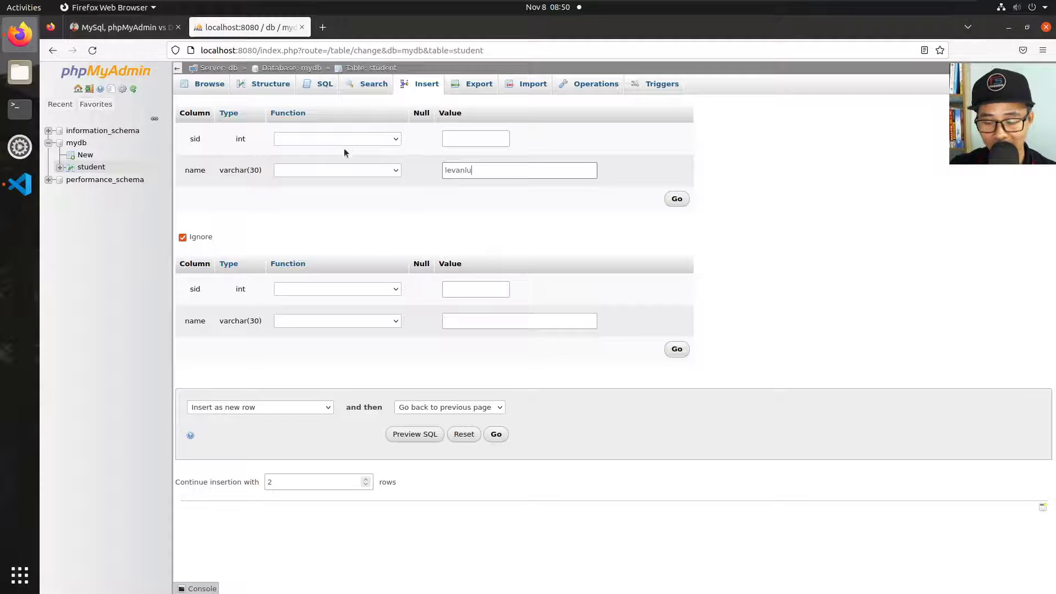
{"action": "left_click", "coordinate": [477, 140]}
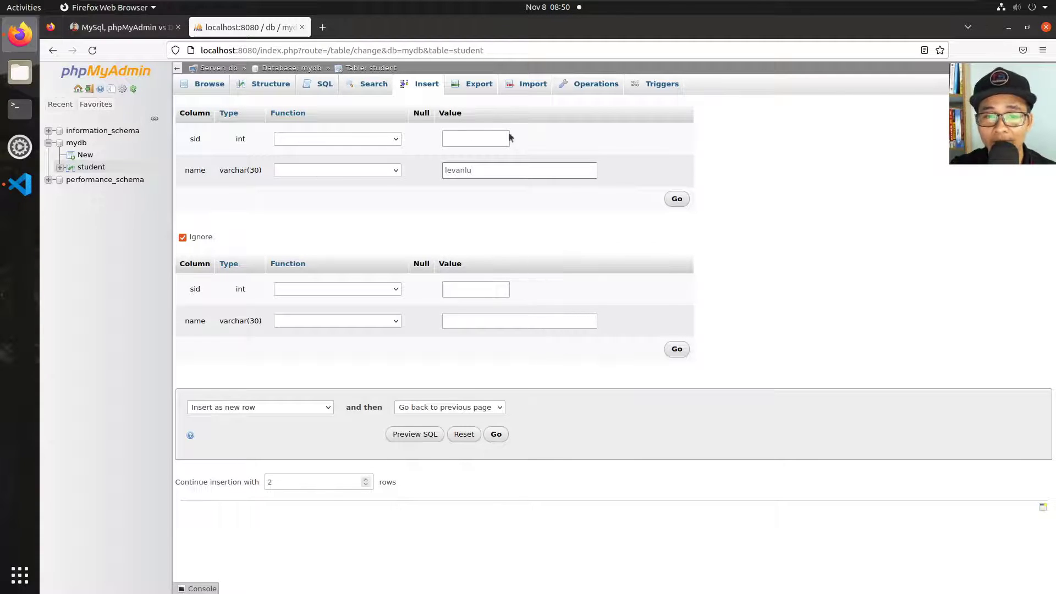
{"action": "left_click", "coordinate": [676, 200]}
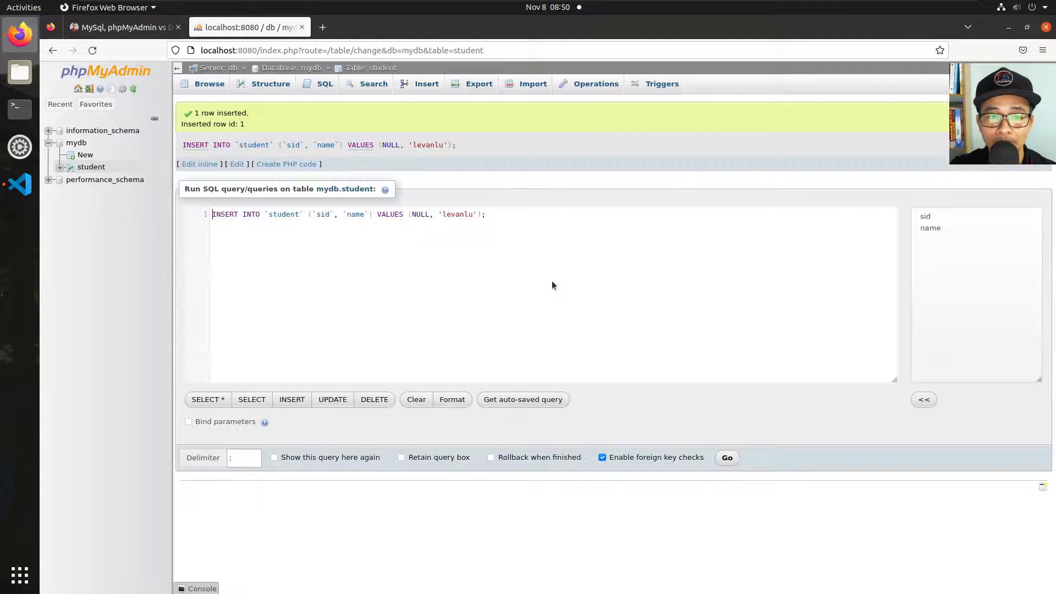
Edit the student row, fixing the name's last letter and appending 'fullstack dev'.
{"action": "left_click", "coordinate": [209, 84]}
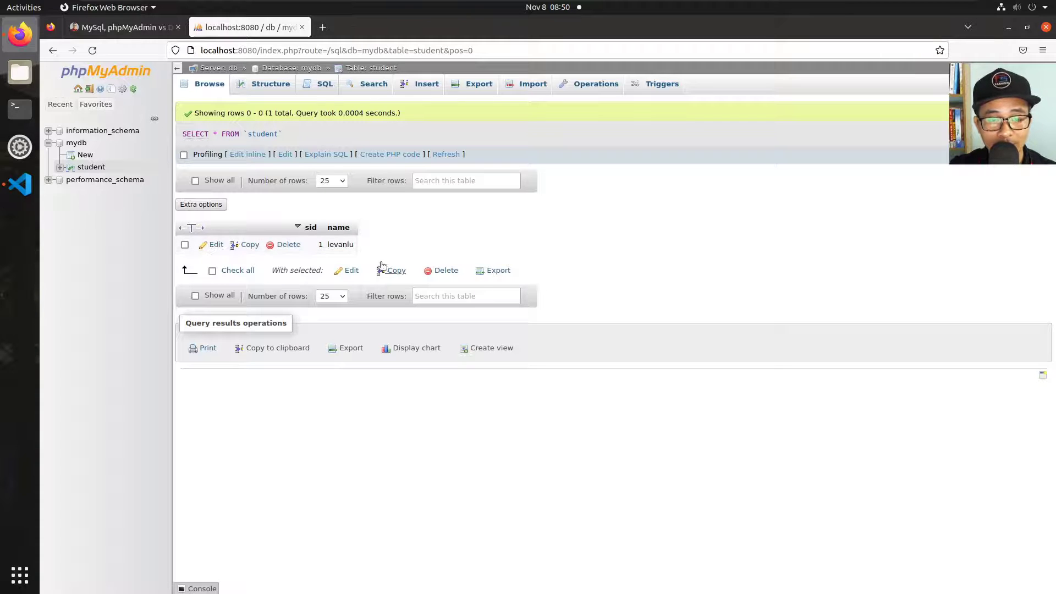
{"action": "left_click_drag", "start_coordinate": [356, 236], "coordinate": [354, 249]}
{"action": "left_click", "coordinate": [339, 245]}
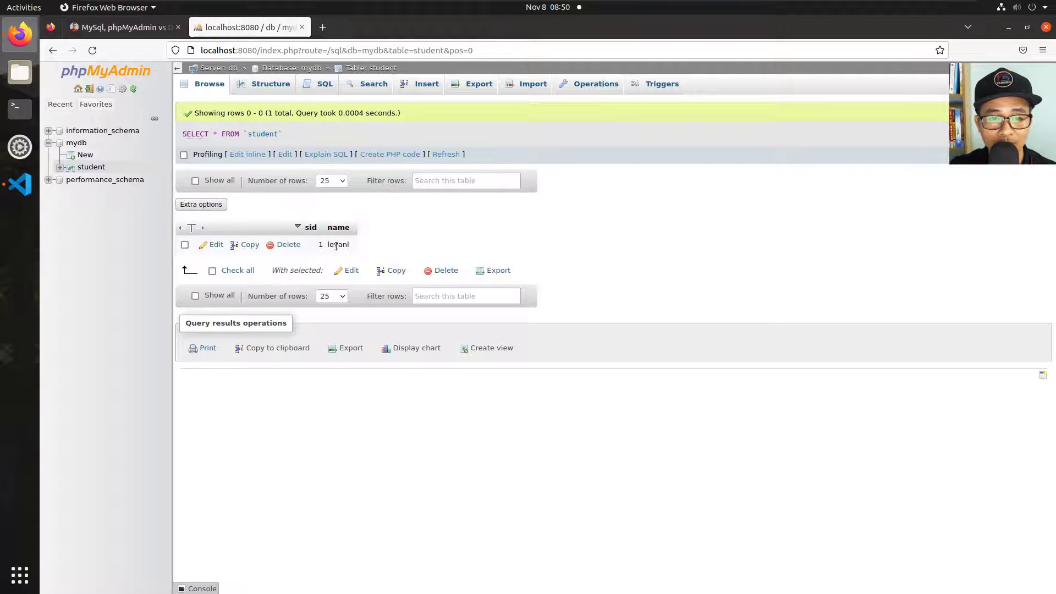
{"action": "left_click", "coordinate": [217, 246]}
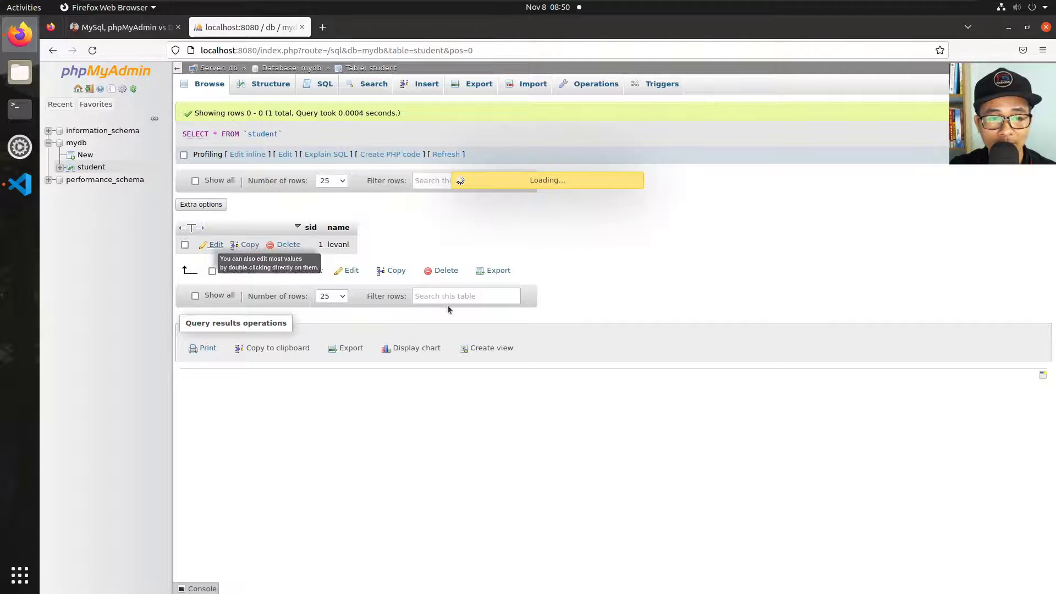
{"action": "left_click", "coordinate": [490, 174]}
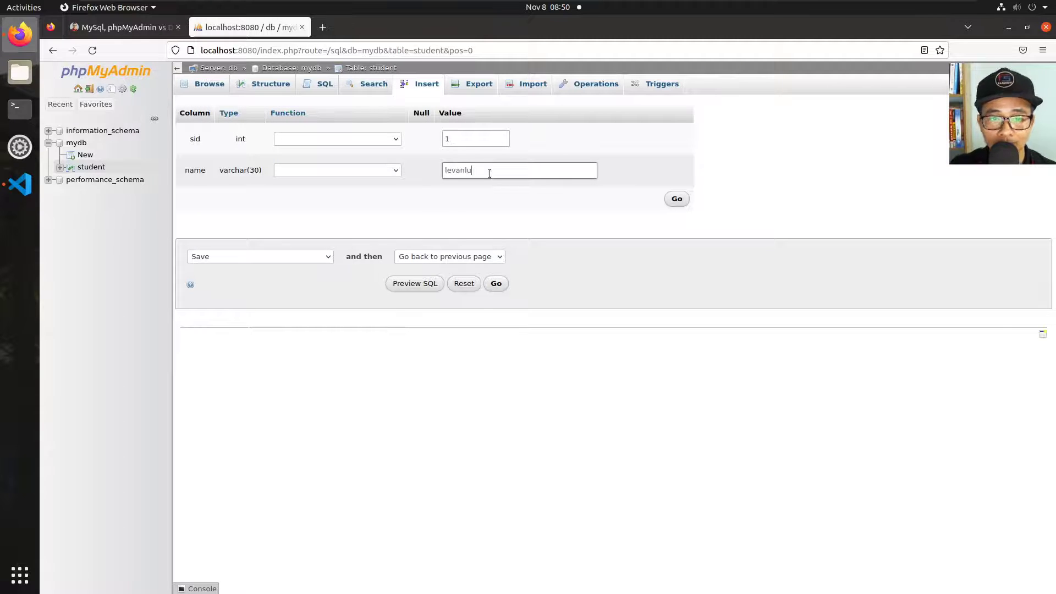
{"action": "key", "text": "BackSpace"}
{"action": "type", "text": "au full"}
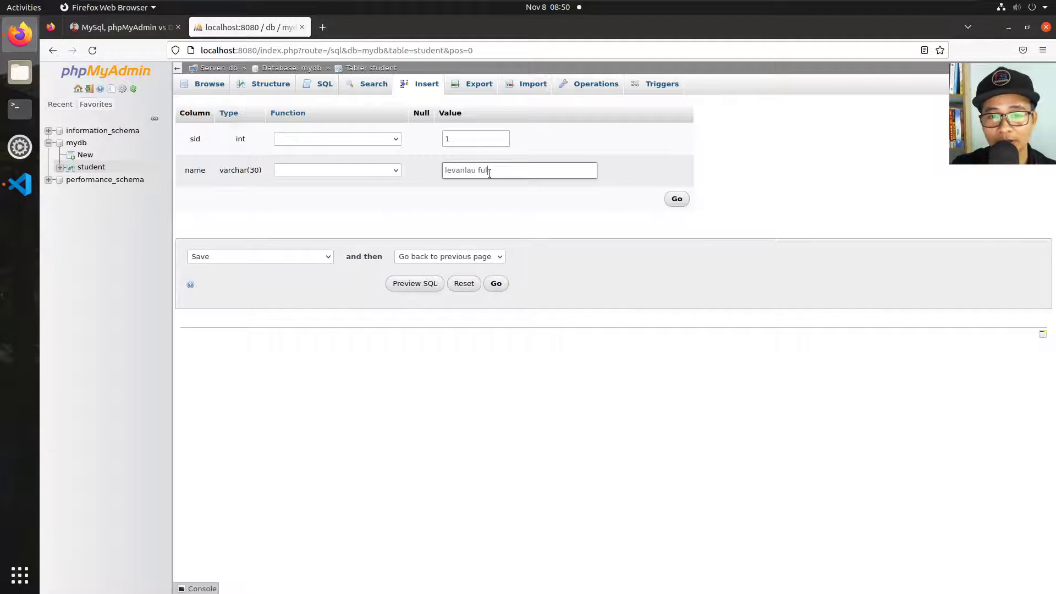
{"action": "type", "text": "stack "}
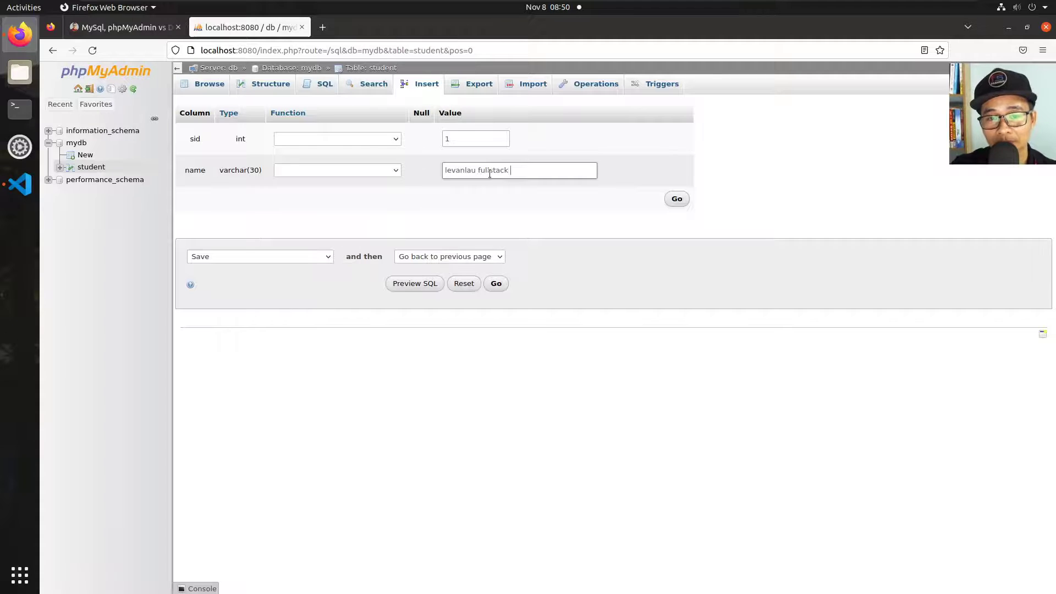
{"action": "type", "text": "dev"}
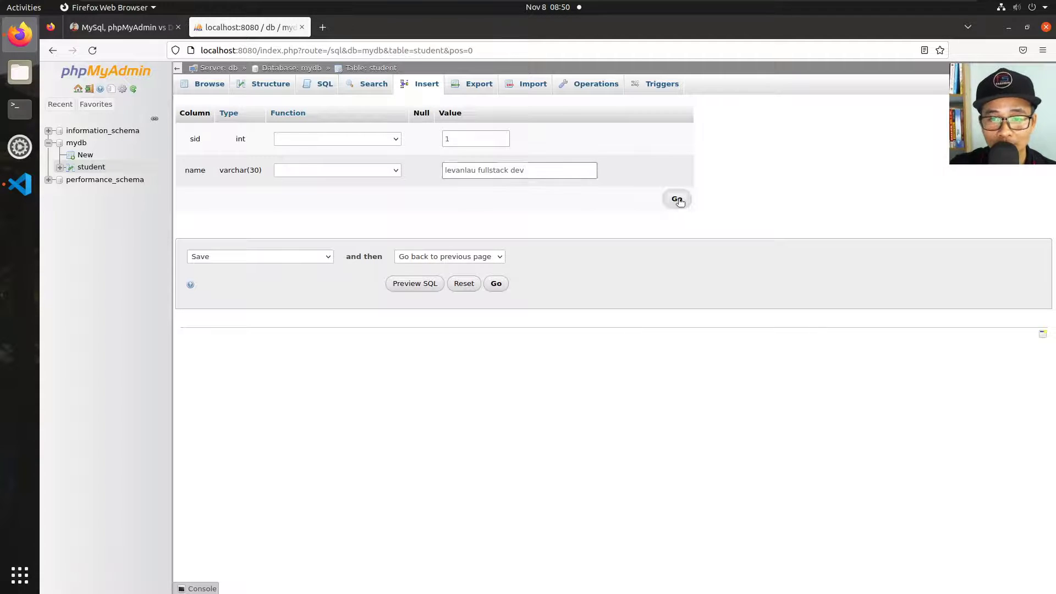
{"action": "left_click", "coordinate": [678, 200]}
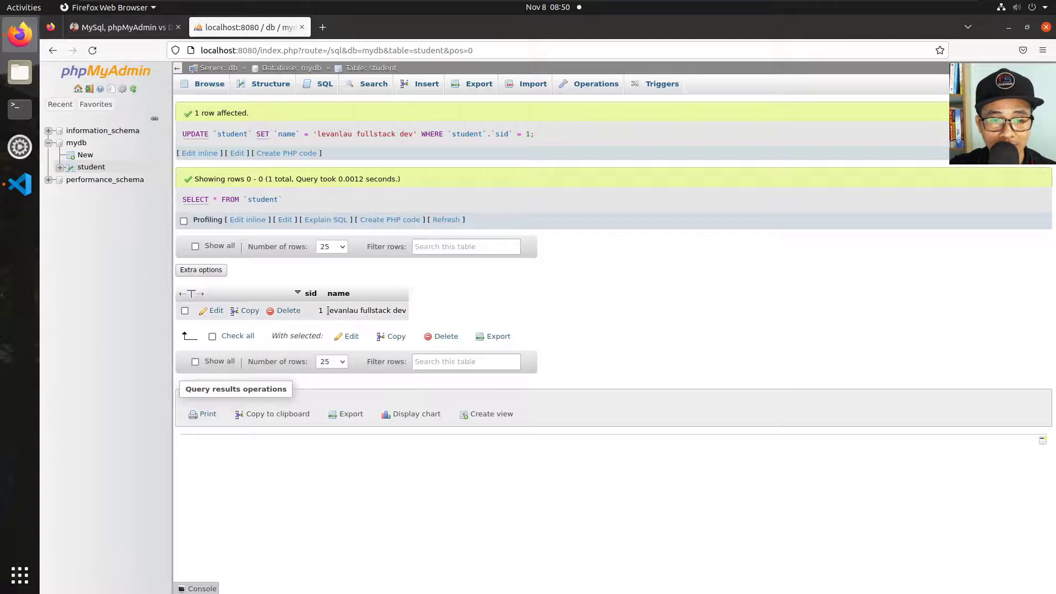
Check the updated name in the table and return to the tutorial article.
{"action": "left_click_drag", "start_coordinate": [328, 310], "coordinate": [408, 313]}
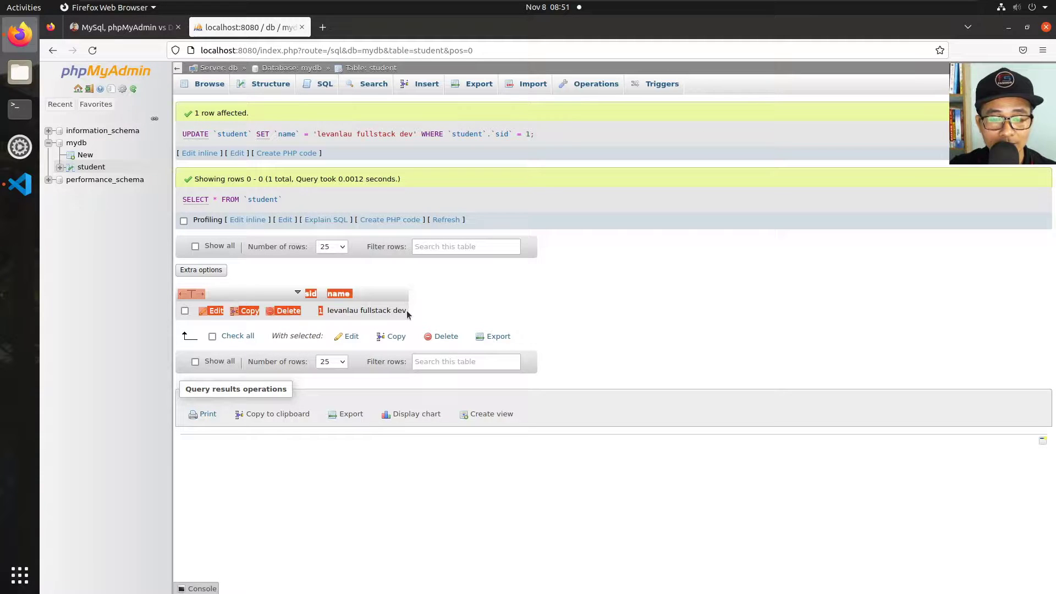
{"action": "left_click", "coordinate": [407, 314]}
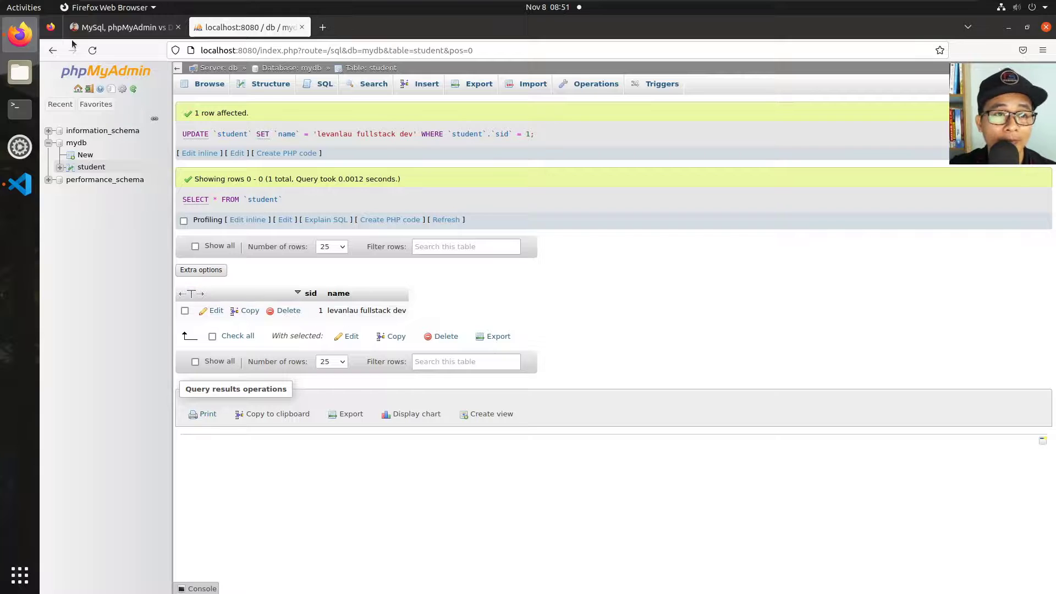
{"action": "left_click", "coordinate": [124, 27]}
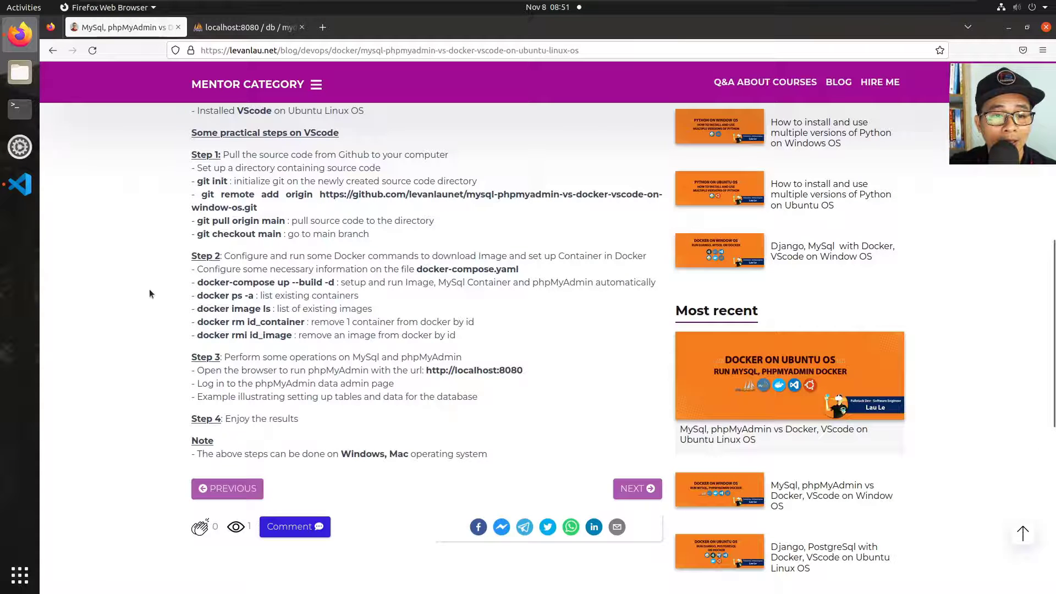
{"action": "scroll", "coordinate": [212, 305], "scroll_direction": "up", "scroll_amount": 2}
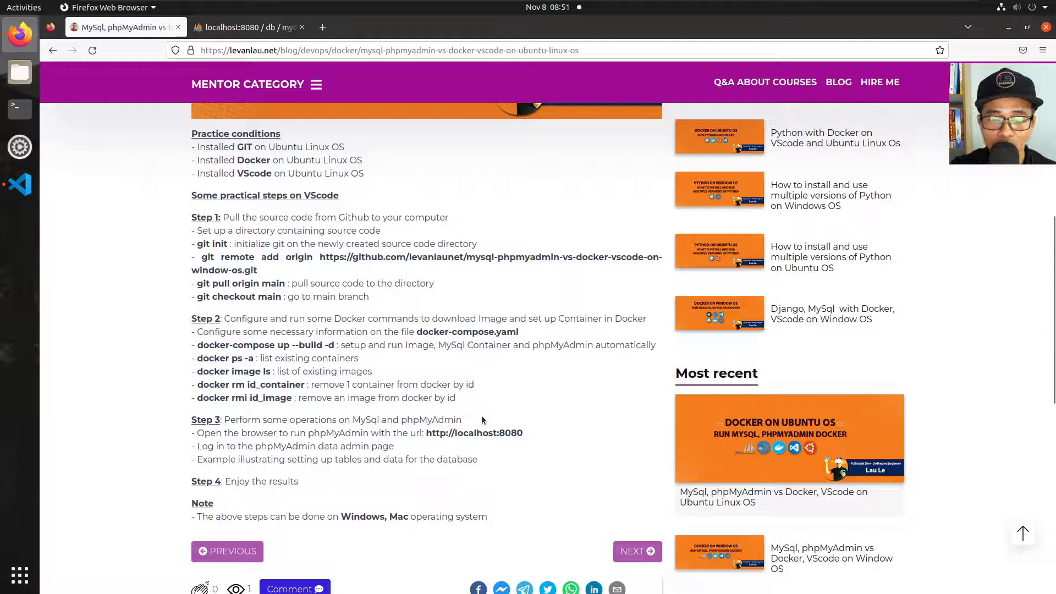
{"action": "scroll", "coordinate": [383, 427], "scroll_direction": "down", "scroll_amount": 2}
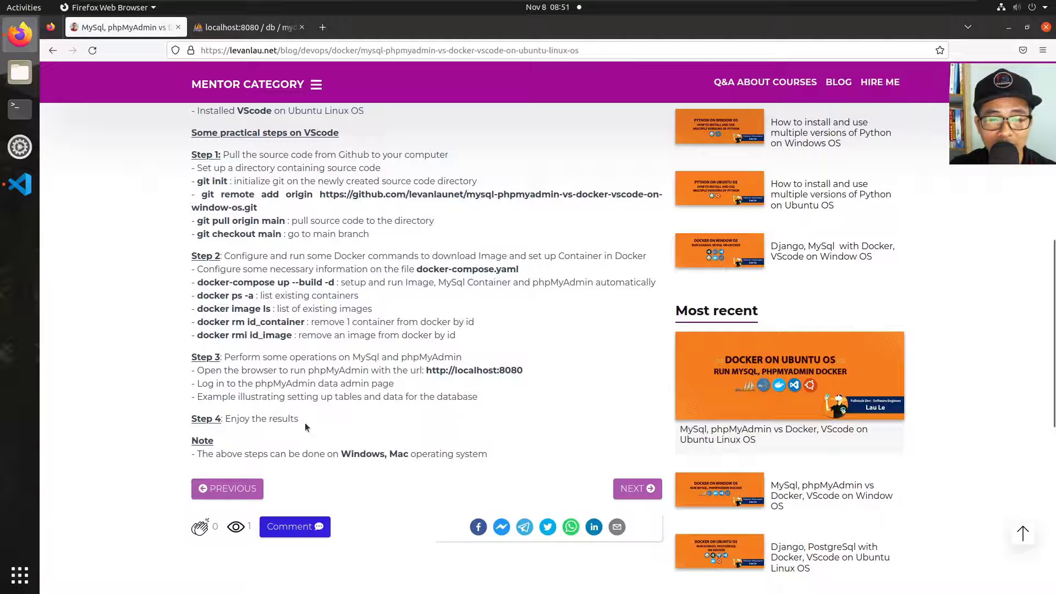
{"action": "scroll", "coordinate": [349, 419], "scroll_direction": "down", "scroll_amount": 2}
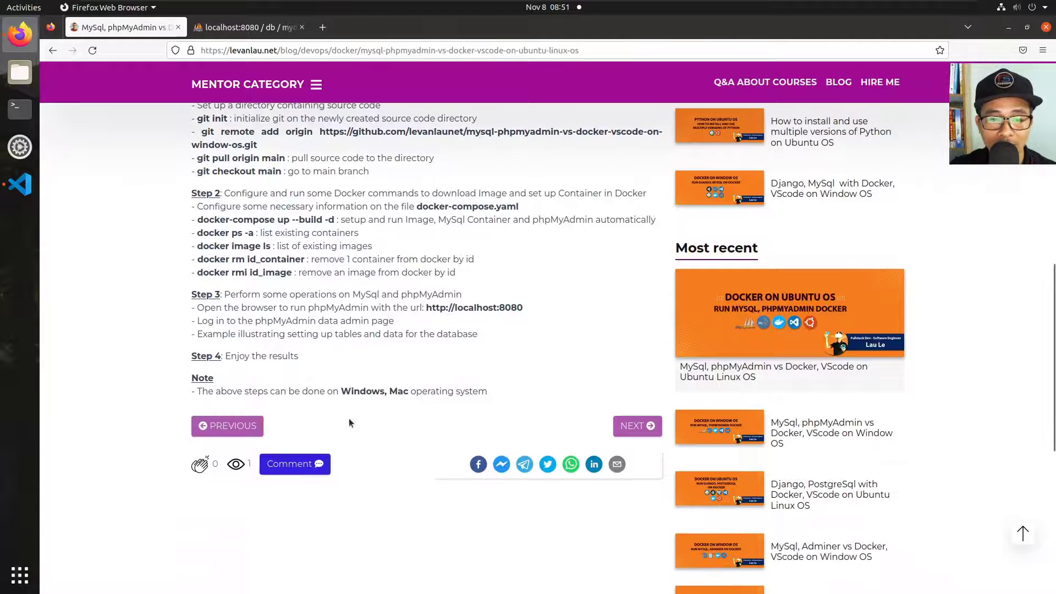